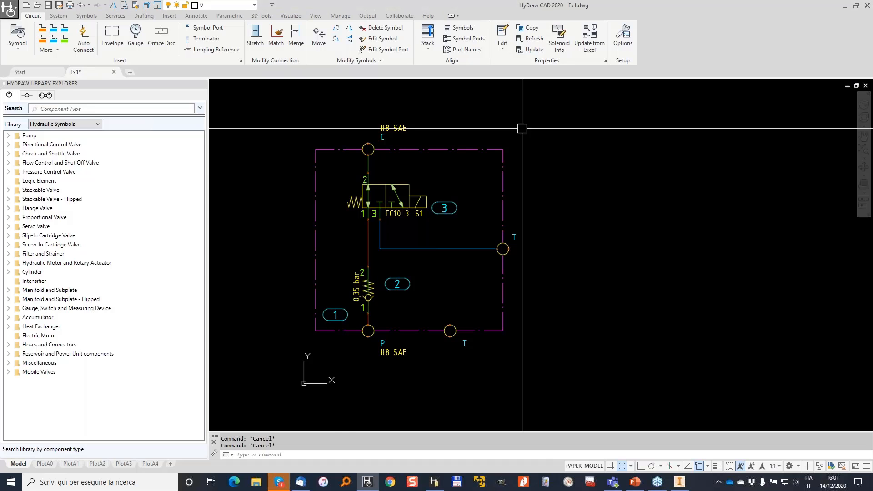
Open the Property Manager and bring up the system commands, with the whole manifold schematic in view
{"action": "left_click", "coordinate": [501, 34]}
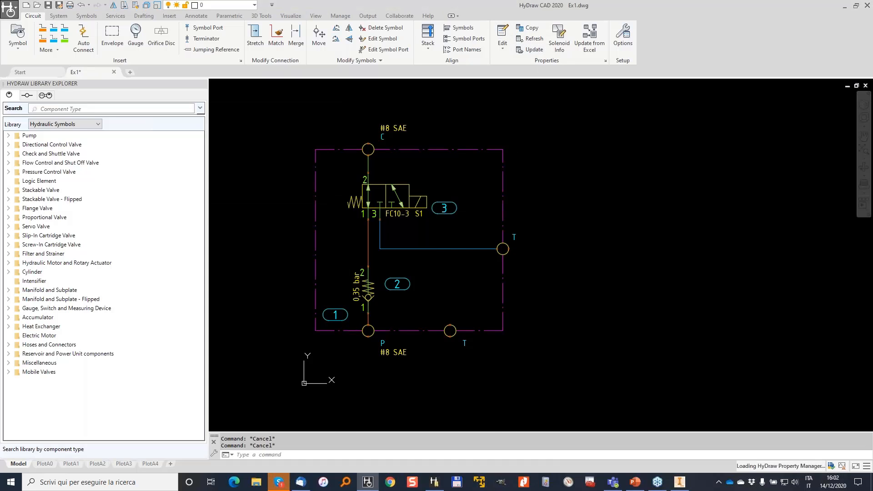
{"action": "middle_click_drag", "start_coordinate": [357, 191], "coordinate": [415, 177]}
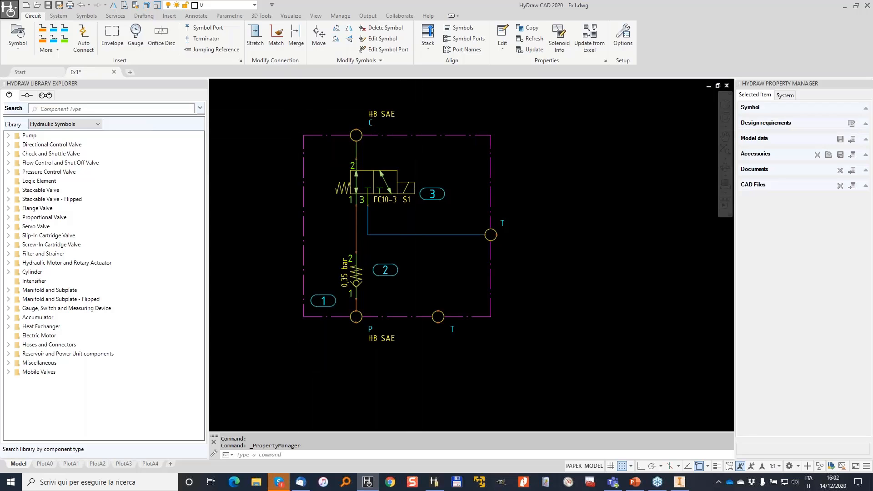
{"action": "scroll", "coordinate": [296, 130], "scroll_direction": "down", "scroll_amount": 2}
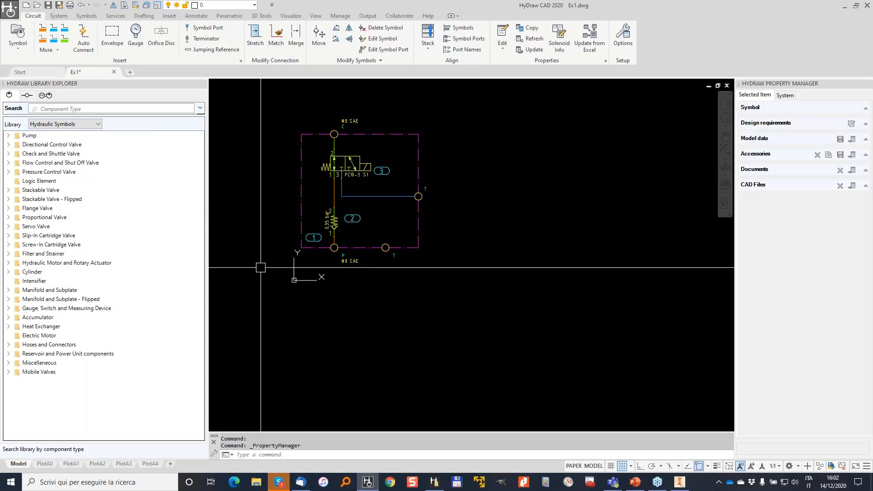
{"action": "middle_click_drag", "start_coordinate": [335, 230], "coordinate": [282, 286]}
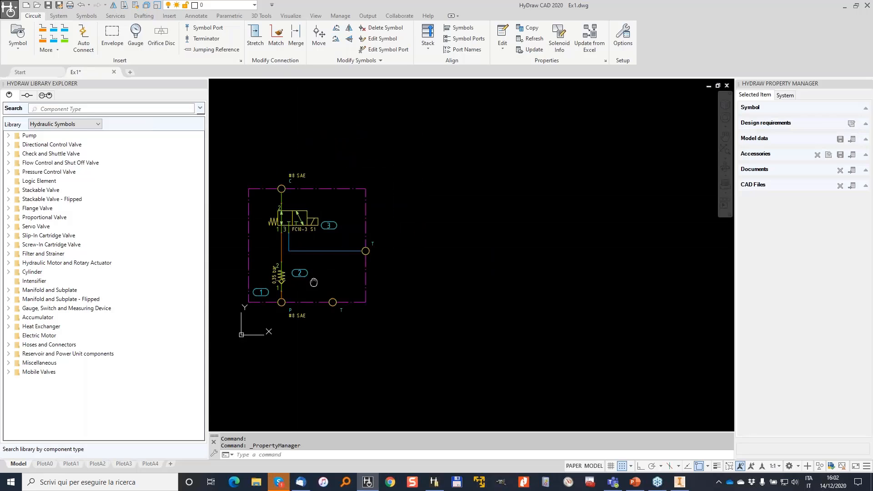
{"action": "key", "text": "Escape"}
{"action": "middle_click_drag", "start_coordinate": [308, 153], "coordinate": [356, 132]}
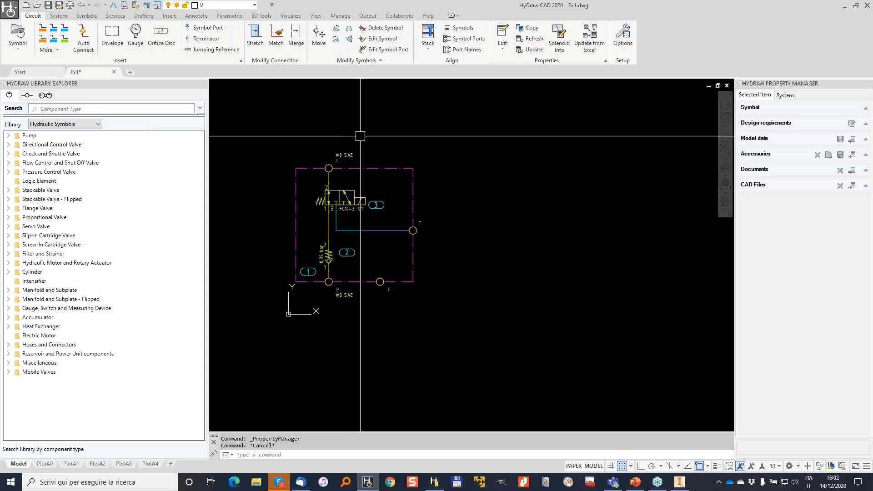
{"action": "left_click", "coordinate": [59, 16]}
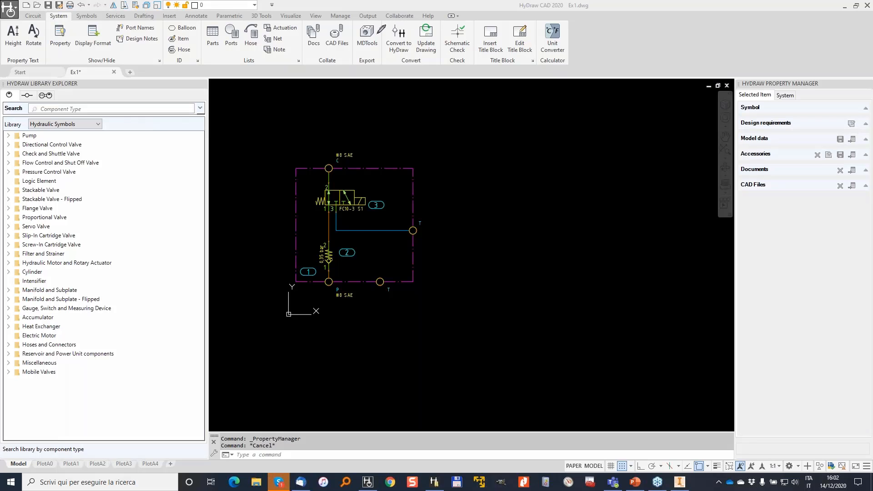
{"action": "mouse_move", "coordinate": [297, 25]}
{"action": "left_mouse_down"}
{"action": "mouse_move", "coordinate": [286, 19]}
{"action": "mouse_move", "coordinate": [258, 36]}
{"action": "mouse_move", "coordinate": [300, 26]}
{"action": "left_mouse_up"}
{"action": "mouse_move", "coordinate": [366, 21]}
{"action": "left_mouse_down"}
{"action": "mouse_move", "coordinate": [349, 31]}
{"action": "mouse_move", "coordinate": [364, 65]}
{"action": "mouse_move", "coordinate": [382, 37]}
{"action": "mouse_move", "coordinate": [359, 19]}
{"action": "left_mouse_up"}
{"action": "mouse_move", "coordinate": [462, 16]}
{"action": "left_mouse_down"}
{"action": "mouse_move", "coordinate": [451, 17]}
{"action": "mouse_move", "coordinate": [438, 44]}
{"action": "mouse_move", "coordinate": [448, 69]}
{"action": "mouse_move", "coordinate": [476, 40]}
{"action": "mouse_move", "coordinate": [463, 17]}
{"action": "left_mouse_up"}
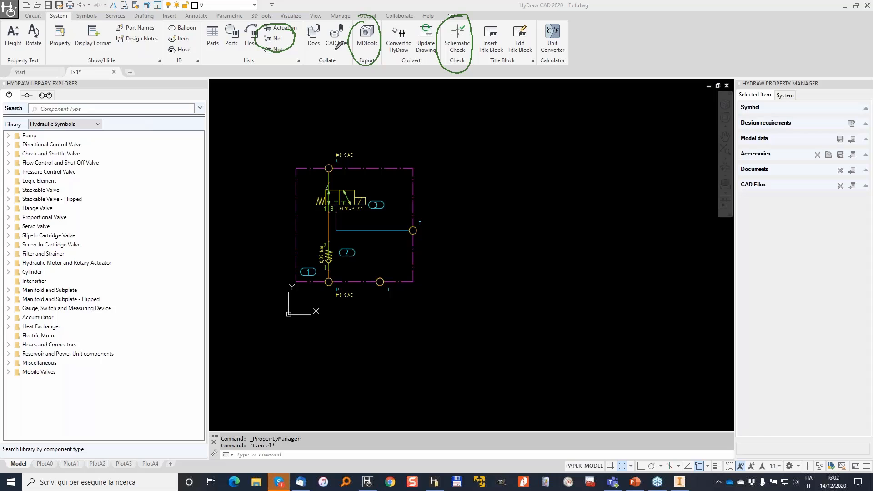
{"action": "left_click_drag", "start_coordinate": [258, 65], "coordinate": [267, 72]}
{"action": "left_click_drag", "start_coordinate": [376, 67], "coordinate": [408, 83]}
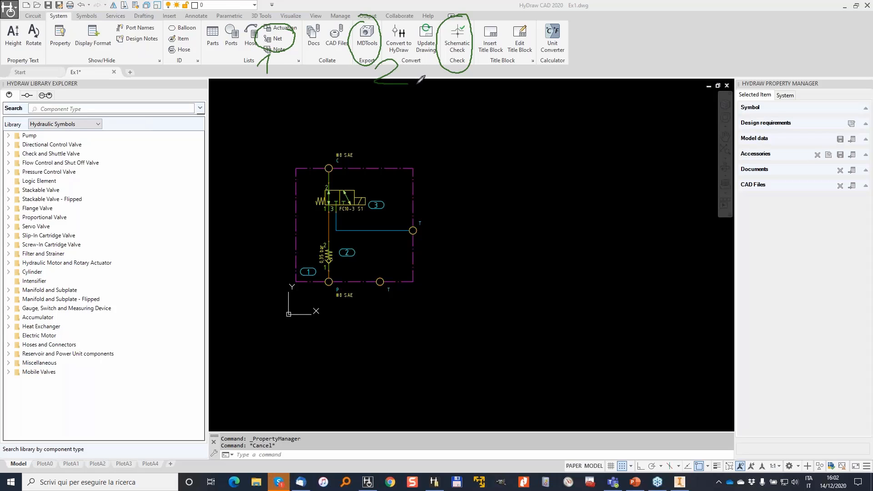
Try to export the manifold to MDTools, selecting the entire schematic
{"action": "left_click", "coordinate": [370, 35]}
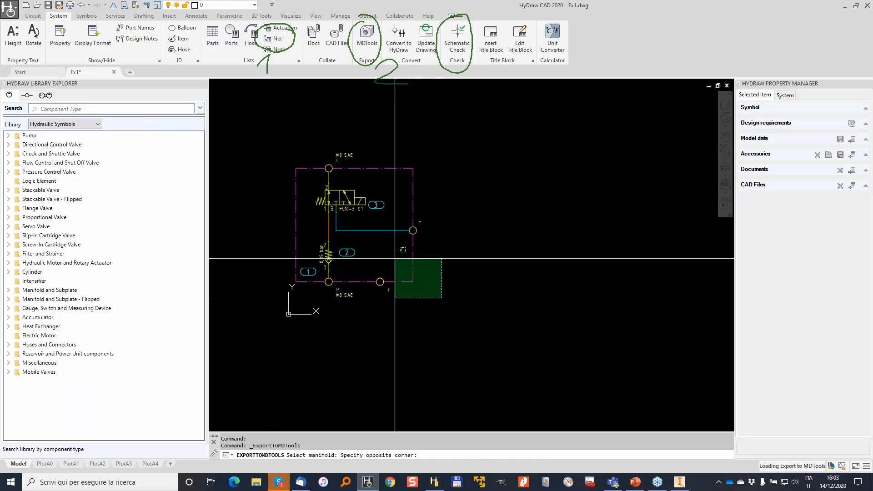
{"action": "left_click", "coordinate": [274, 131]}
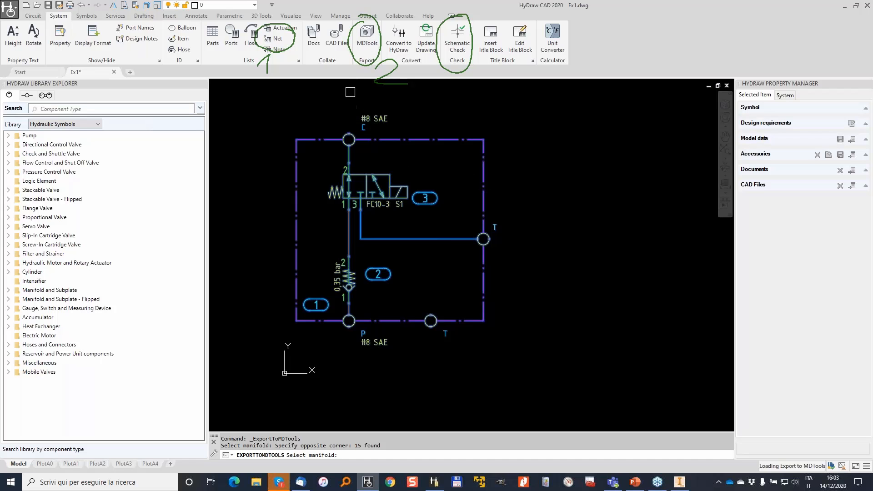
{"action": "key", "text": "Return"}
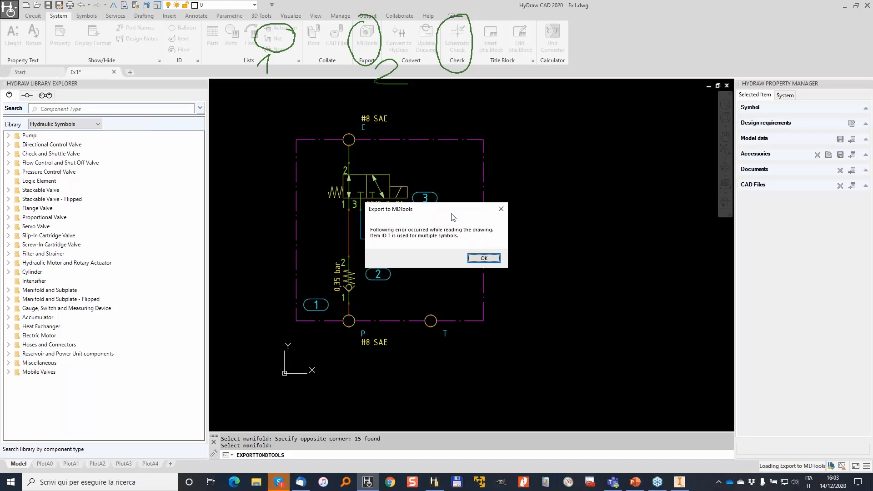
{"action": "left_click_drag", "start_coordinate": [453, 209], "coordinate": [453, 180]}
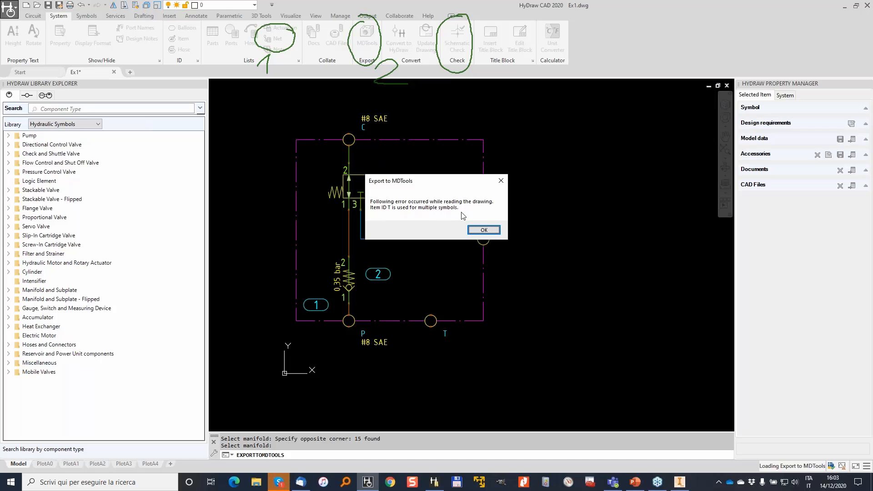
{"action": "left_click", "coordinate": [484, 230]}
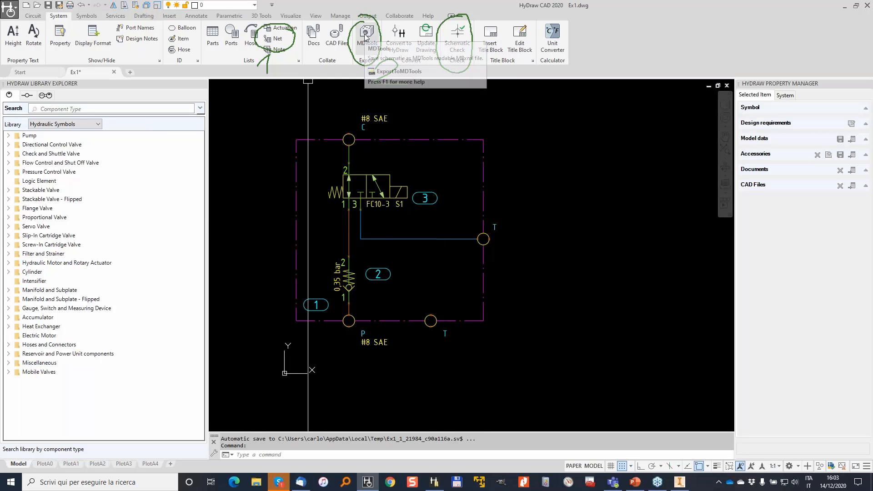
Run a schematic check covering components, ports, connections and envelopes
{"action": "left_click", "coordinate": [458, 40]}
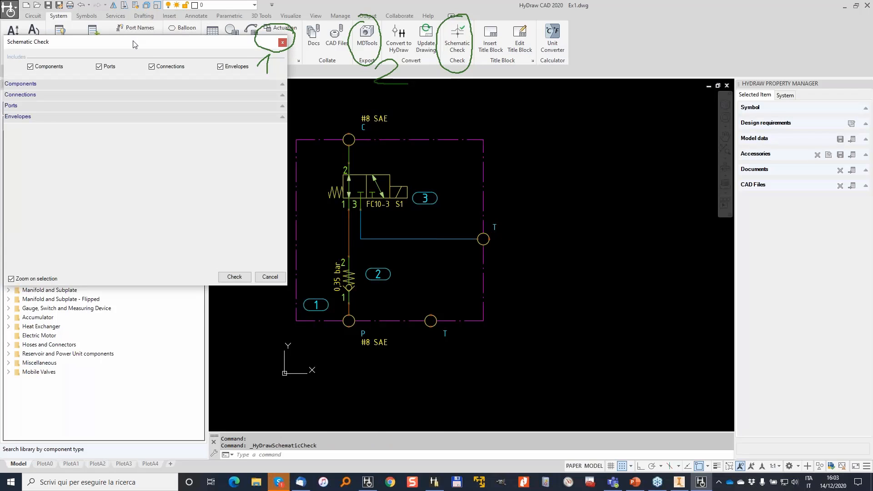
{"action": "mouse_move", "coordinate": [173, 54]}
{"action": "left_mouse_down"}
{"action": "mouse_move", "coordinate": [574, 122]}
{"action": "mouse_move", "coordinate": [675, 99]}
{"action": "left_mouse_up"}
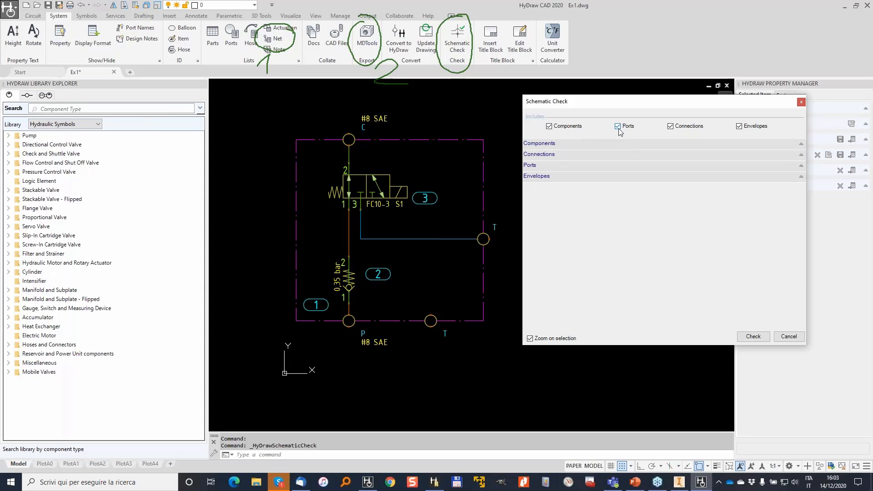
{"action": "left_click", "coordinate": [752, 336]}
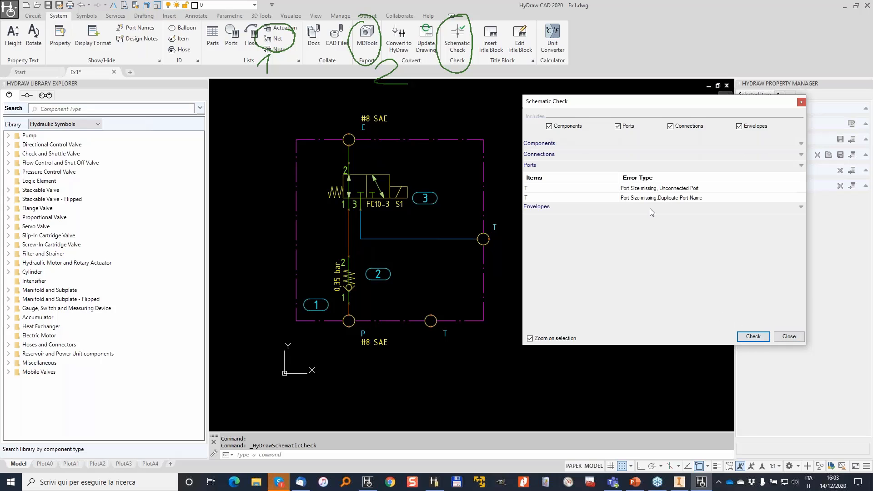
Examine each port error listed by the schematic check at its location in the drawing, and close the check
{"action": "left_click", "coordinate": [672, 190]}
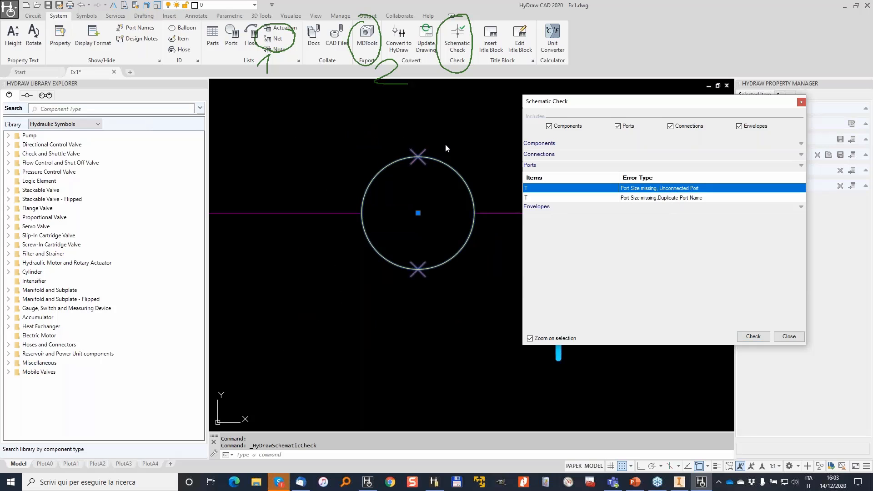
{"action": "left_click", "coordinate": [452, 134]}
{"action": "scroll", "coordinate": [450, 136], "scroll_direction": "down", "scroll_amount": 6}
{"action": "middle_click_drag", "start_coordinate": [451, 148], "coordinate": [417, 272]}
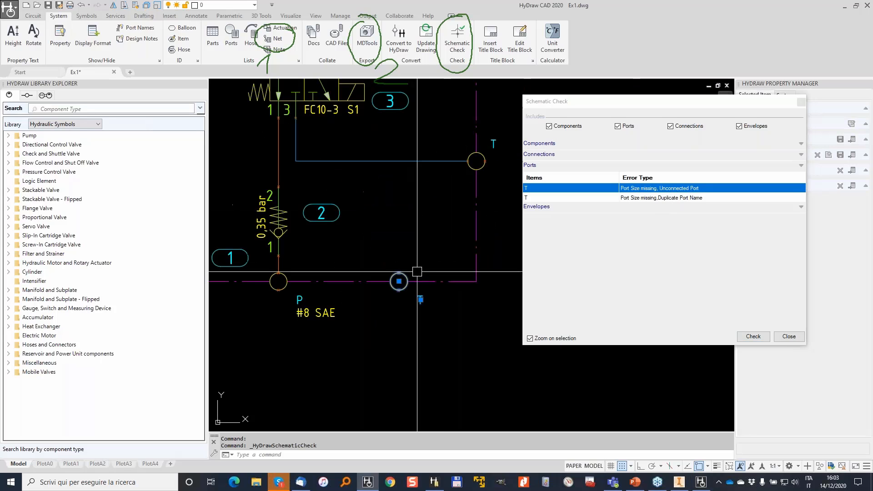
{"action": "left_click", "coordinate": [651, 199]}
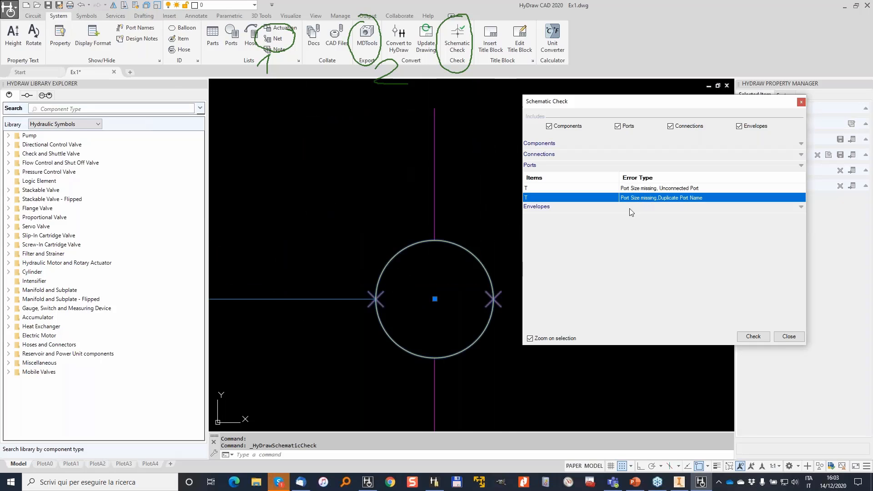
{"action": "scroll", "coordinate": [466, 195], "scroll_direction": "down", "scroll_amount": 6}
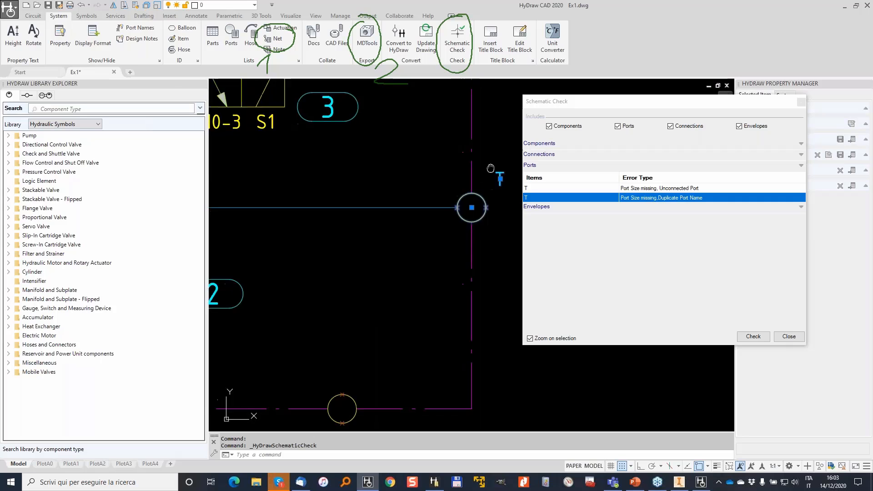
{"action": "middle_click_drag", "start_coordinate": [444, 229], "coordinate": [455, 203]}
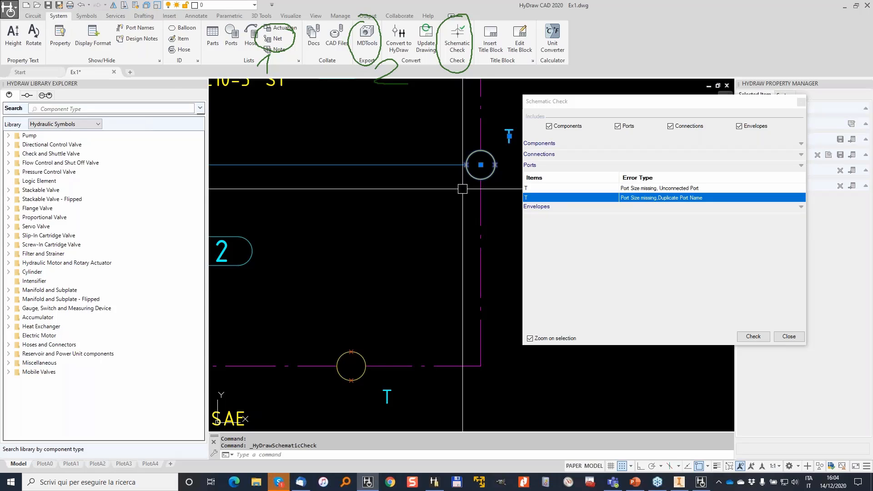
{"action": "scroll", "coordinate": [437, 216], "scroll_direction": "down", "scroll_amount": 2}
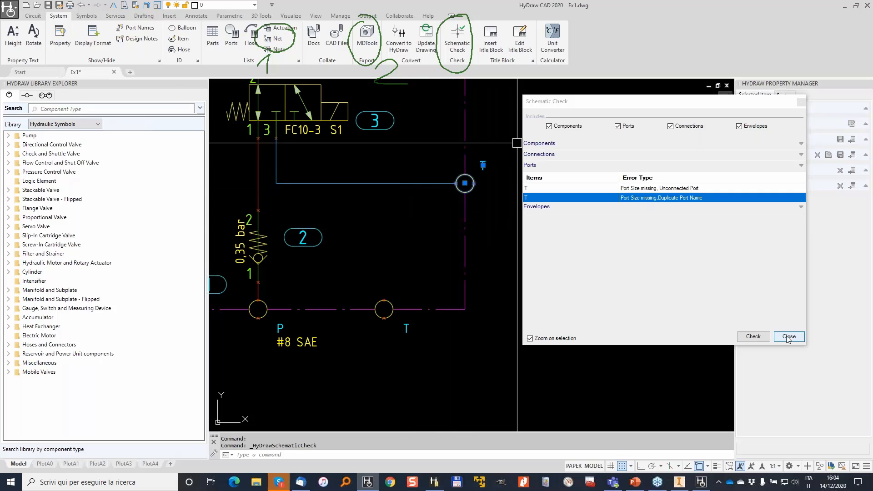
{"action": "left_click", "coordinate": [801, 338]}
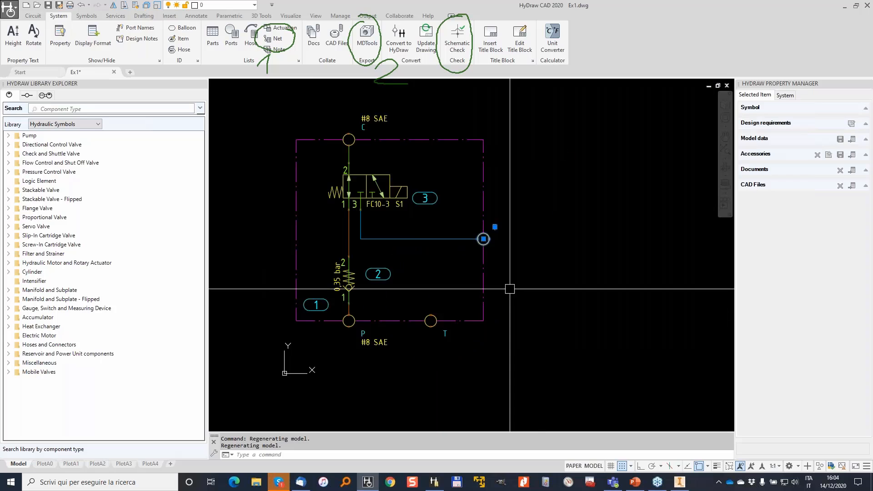
Rename the T port on the envelope's lower edge to T1
{"action": "double_click", "coordinate": [468, 329]}
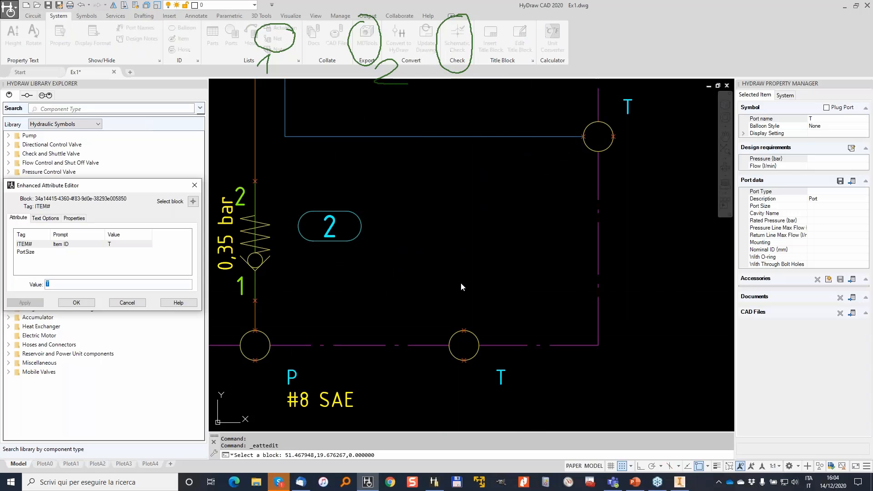
{"action": "type", "text": "1"}
{"action": "left_click", "coordinate": [77, 303]}
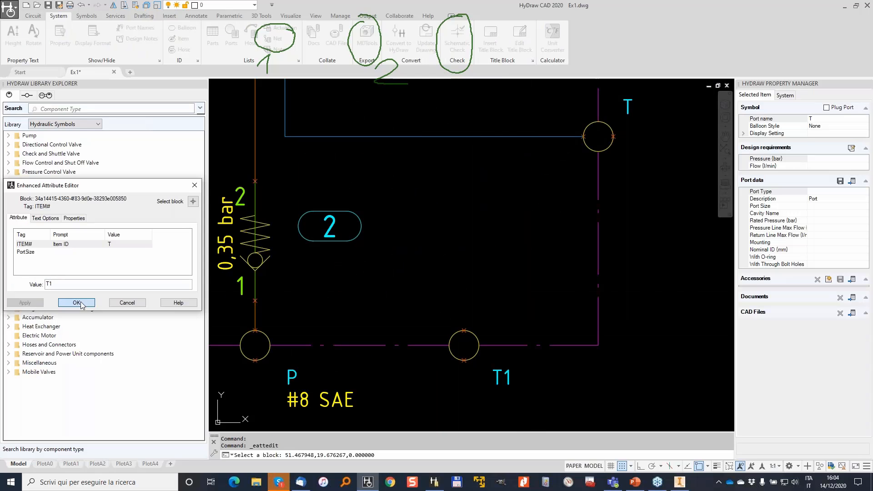
Configure external port T on the envelope's vertical edge as an SAE O-ring port of size #8 SAE
{"action": "double_click", "coordinate": [605, 131]}
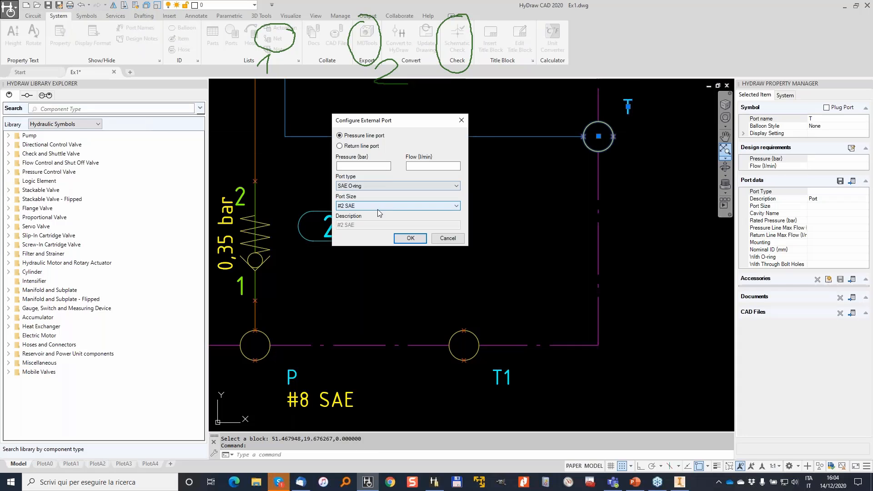
{"action": "left_click", "coordinate": [378, 208]}
{"action": "left_click", "coordinate": [351, 232]}
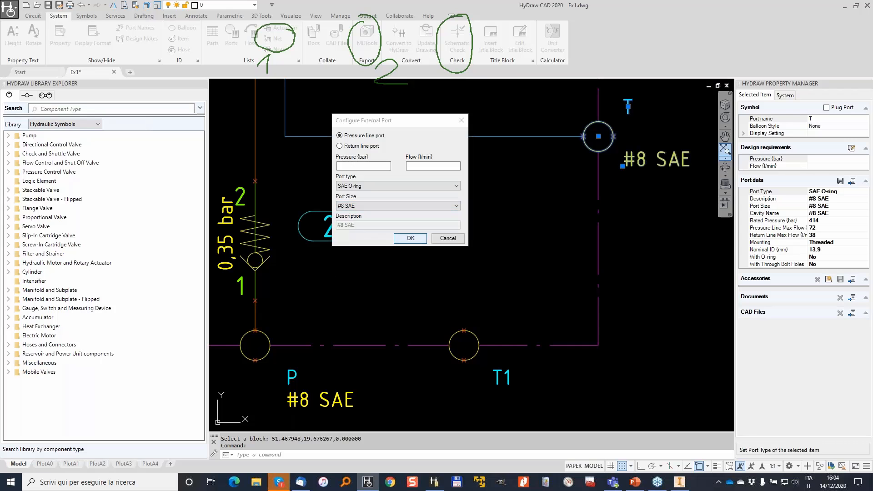
{"action": "left_click", "coordinate": [410, 238]}
Configure external port T1 as an SAE O-ring port of size #8 SAE
{"action": "double_click", "coordinate": [463, 345]}
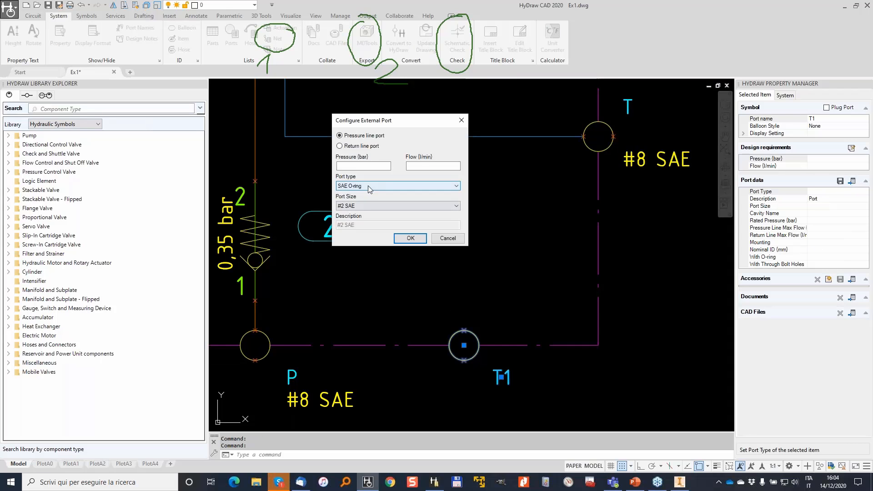
{"action": "left_click", "coordinate": [365, 208]}
{"action": "left_click", "coordinate": [361, 232]}
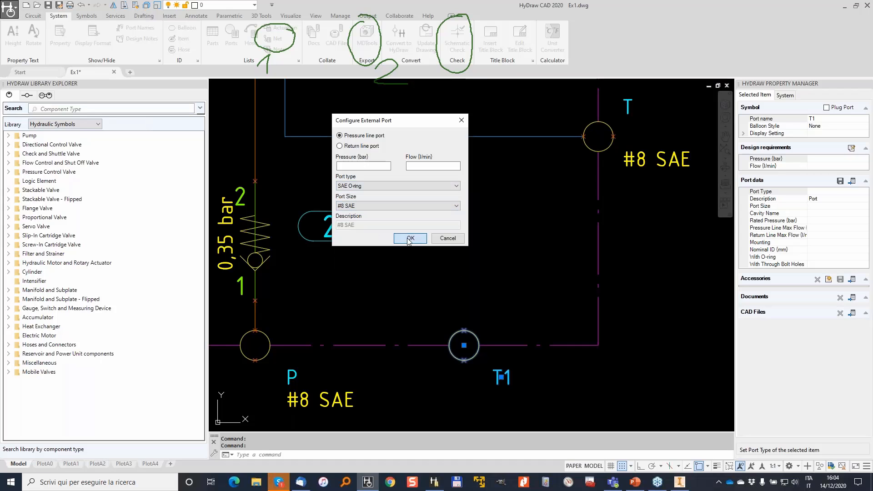
{"action": "left_click", "coordinate": [409, 238]}
{"action": "key", "text": "Escape"}
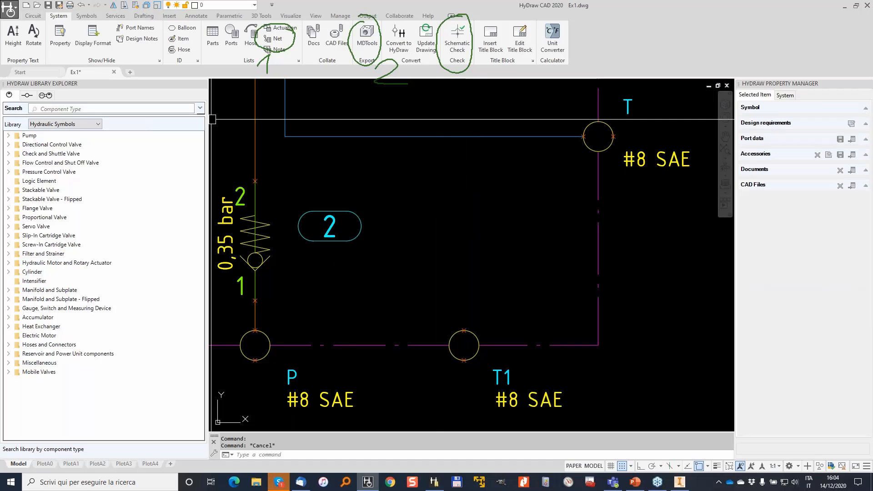
Draw a vertical reservoir line from port T1 up to the existing line leading to port T
{"action": "left_click", "coordinate": [33, 15]}
{"action": "left_click", "coordinate": [63, 40]}
{"action": "left_click", "coordinate": [463, 346]}
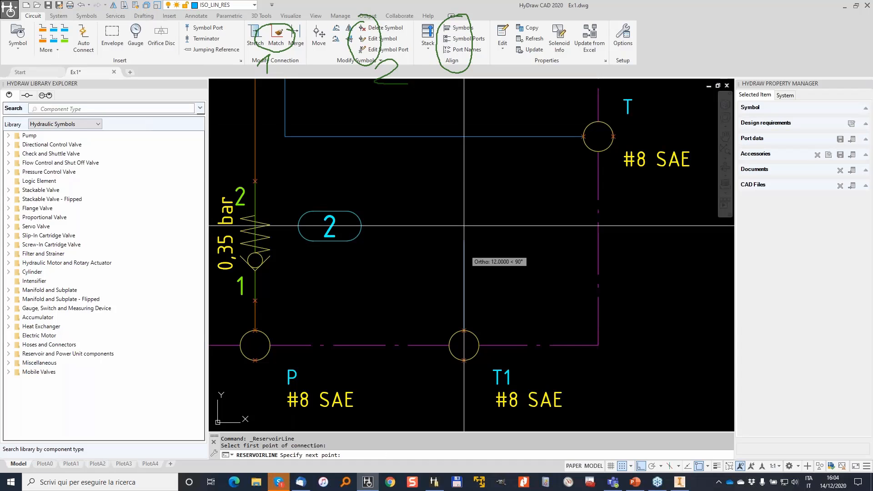
{"action": "left_click", "coordinate": [473, 172]}
{"action": "scroll", "coordinate": [473, 172], "scroll_direction": "down", "scroll_amount": 3}
{"action": "key", "text": "Escape"}
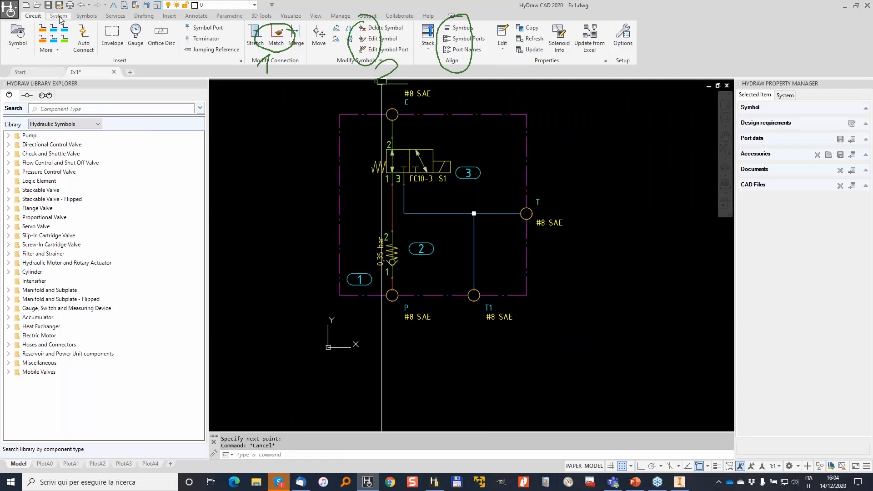
Generate the net list for the manifold envelope and place its dialog beside the circuit
{"action": "left_click", "coordinate": [59, 17]}
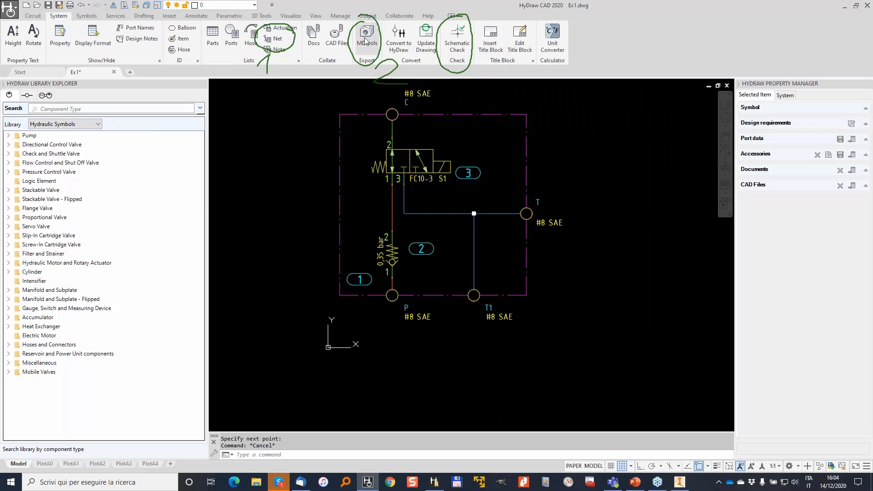
{"action": "middle_click_drag", "start_coordinate": [350, 98], "coordinate": [350, 130]}
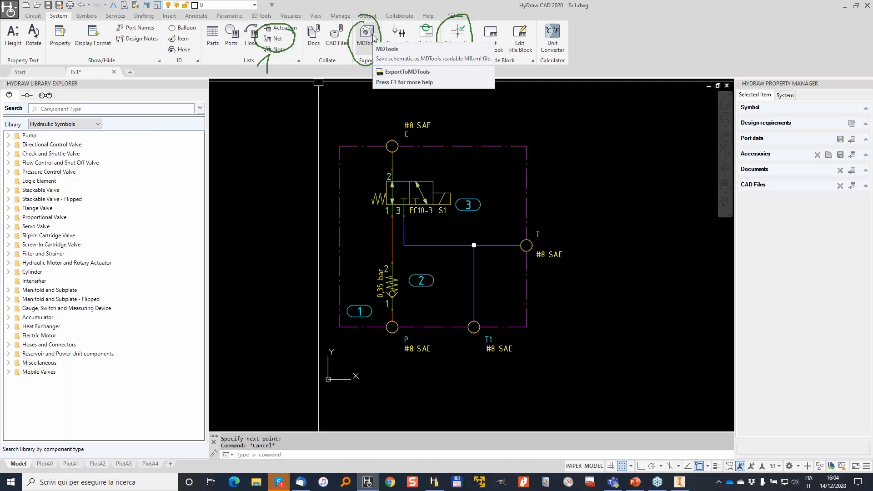
{"action": "left_click", "coordinate": [274, 43]}
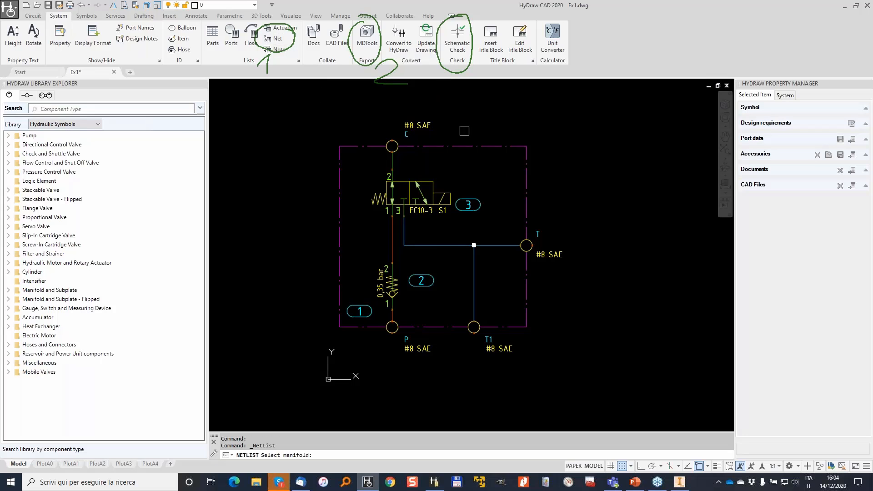
{"action": "left_click", "coordinate": [508, 147]}
{"action": "key", "text": "Return"}
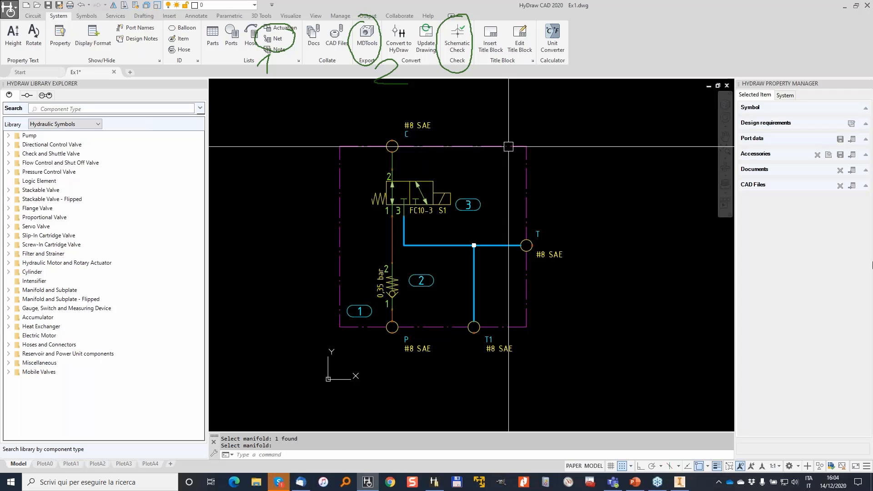
{"action": "left_click_drag", "start_coordinate": [872, 369], "coordinate": [659, 68]}
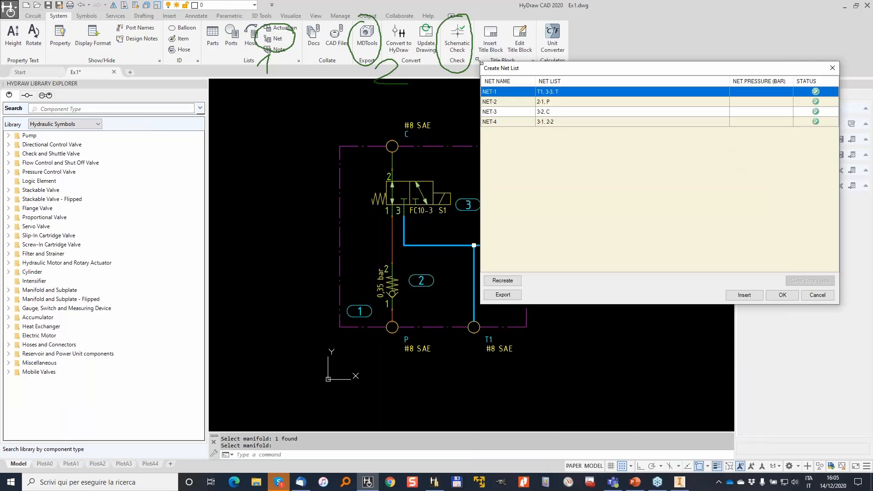
{"action": "left_click_drag", "start_coordinate": [480, 64], "coordinate": [594, 64]}
{"action": "left_click_drag", "start_coordinate": [655, 70], "coordinate": [633, 82]}
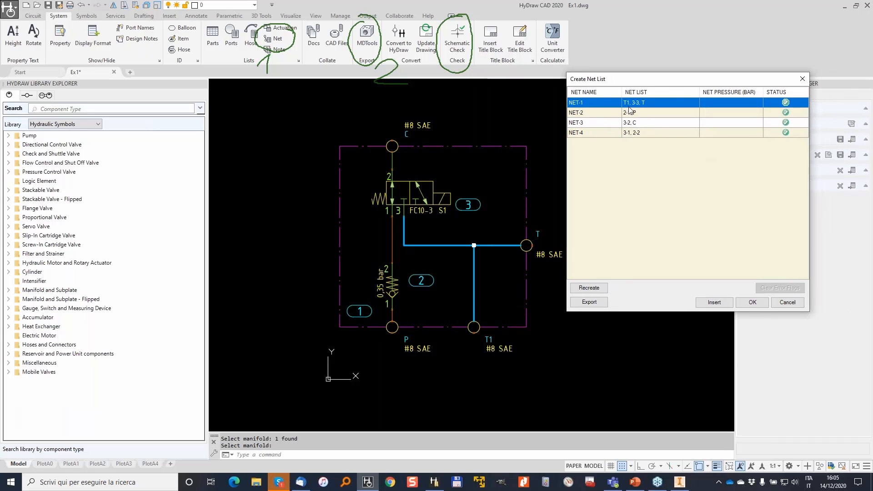
Examine which schematic connections belong to each of the four nets in the net list
{"action": "left_click", "coordinate": [644, 115]}
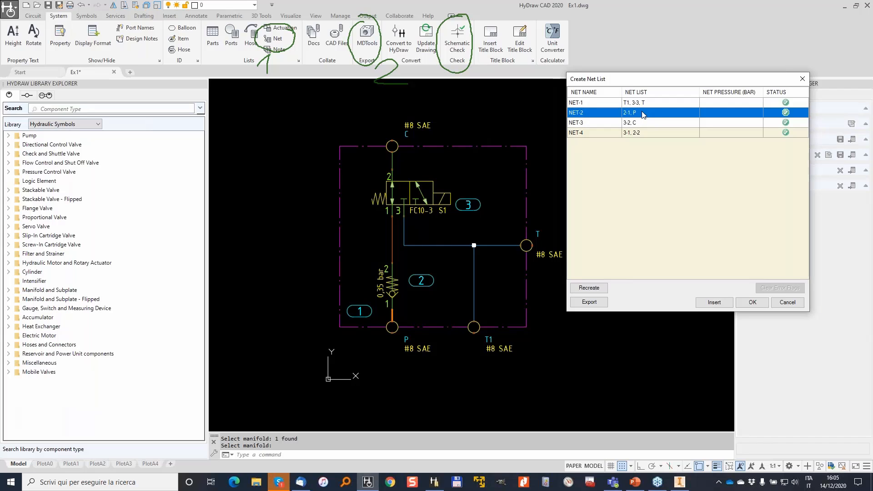
{"action": "left_click", "coordinate": [651, 123]}
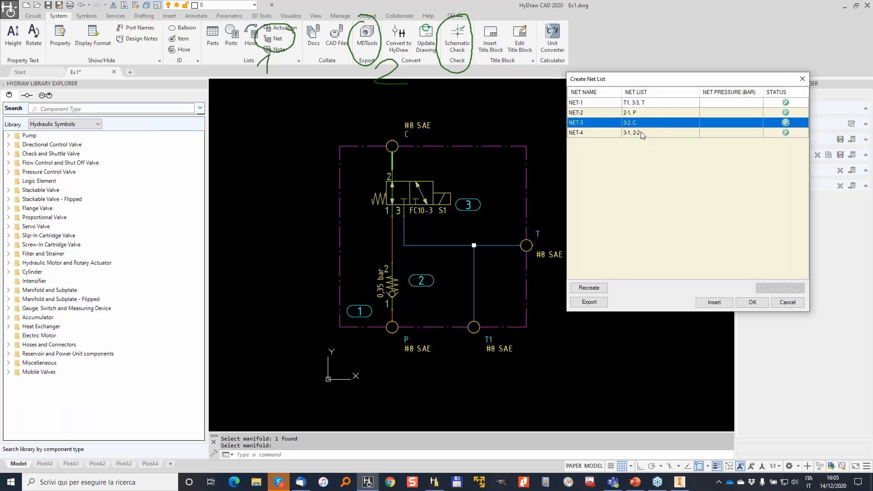
{"action": "left_click", "coordinate": [643, 134]}
{"action": "left_click", "coordinate": [638, 103]}
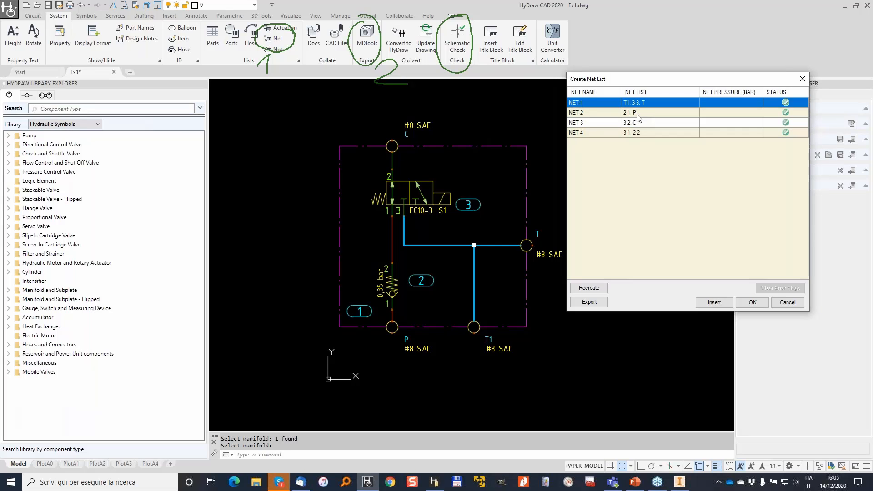
{"action": "left_click", "coordinate": [638, 115]}
{"action": "left_click", "coordinate": [638, 124]}
{"action": "left_click", "coordinate": [637, 134]}
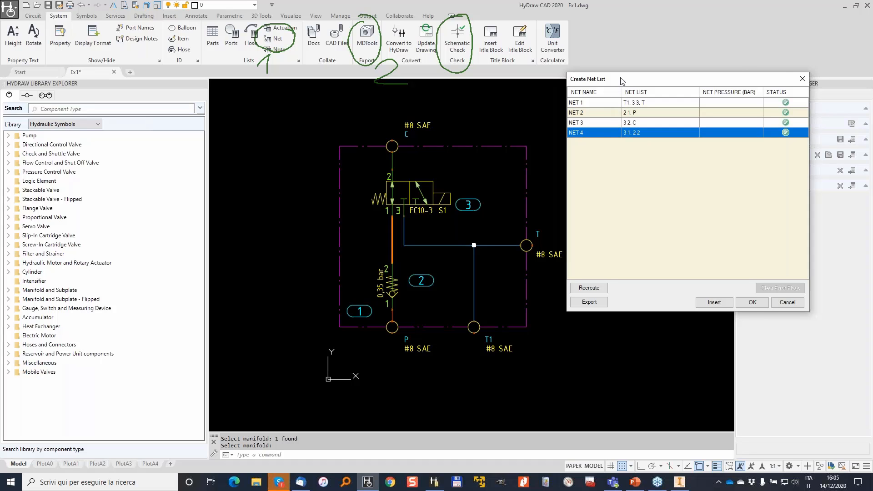
{"action": "left_click_drag", "start_coordinate": [620, 77], "coordinate": [613, 85]}
Rename the net joining T1, 3-3 and T as TANK
{"action": "left_click", "coordinate": [584, 111]}
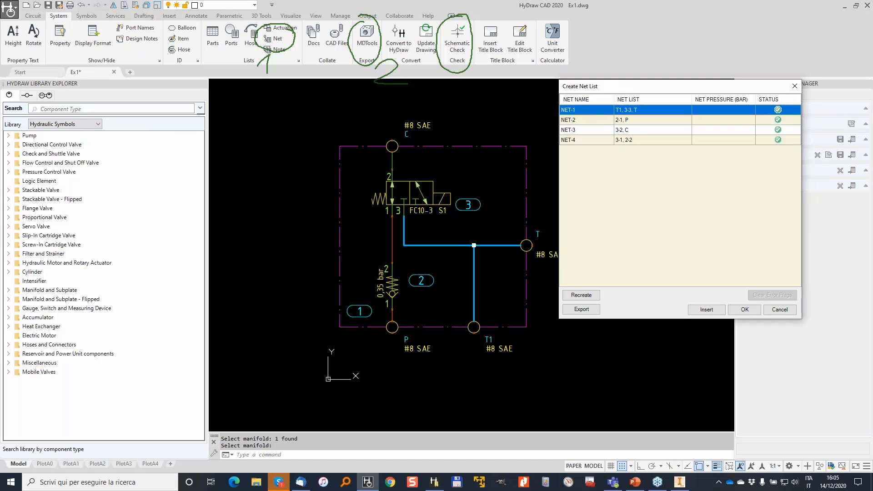
{"action": "left_click", "coordinate": [591, 110]}
{"action": "type", "text": "TANK"}
{"action": "left_click", "coordinate": [587, 119]}
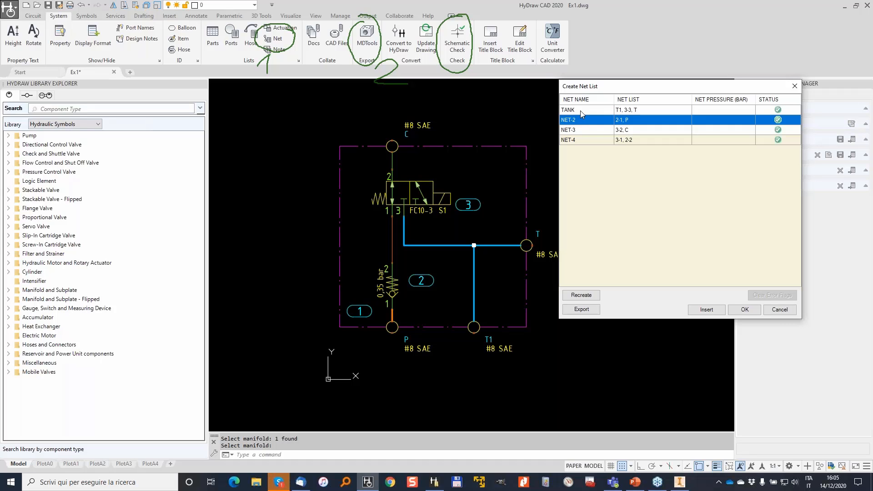
Rename the net joining T1, 3-3 and T as T
{"action": "left_click", "coordinate": [580, 111]}
{"action": "left_click", "coordinate": [579, 109]}
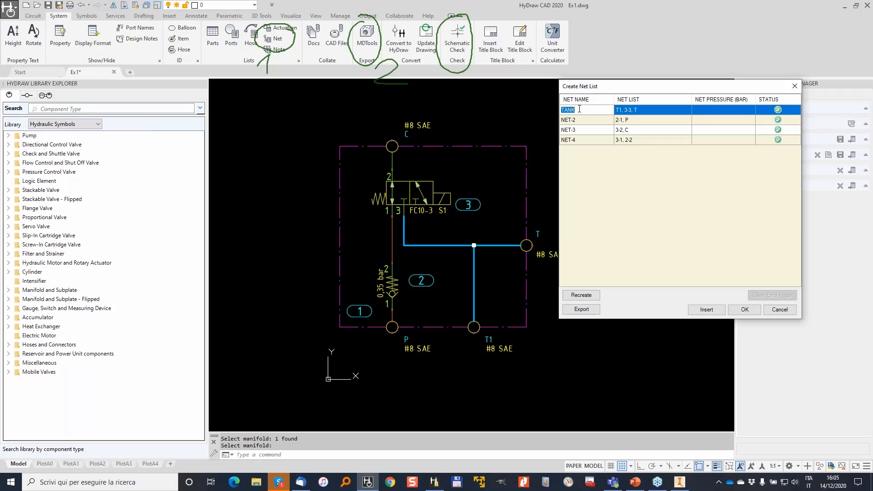
{"action": "type", "text": "T"}
{"action": "left_click", "coordinate": [581, 120]}
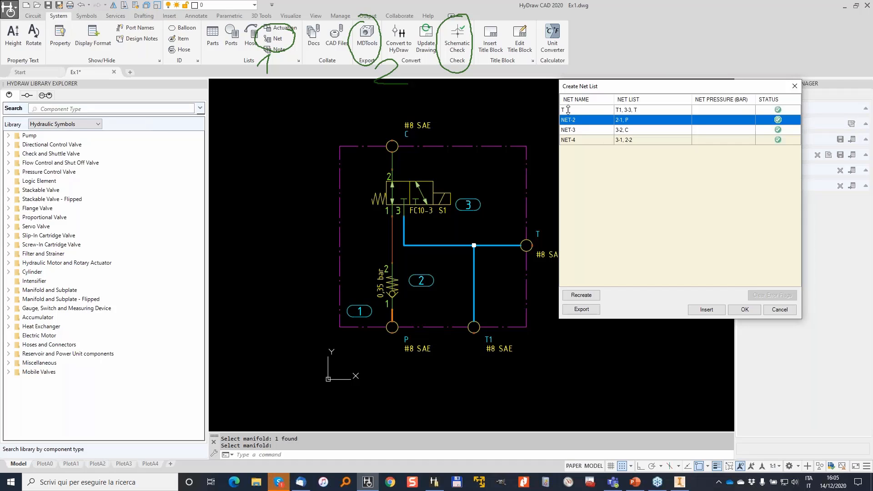
Rename the net joining 2-1 and P as P, and accept the net list
{"action": "left_click", "coordinate": [596, 119]}
{"action": "type", "text": "P"}
{"action": "left_click", "coordinate": [596, 130]}
{"action": "left_click", "coordinate": [586, 140]}
{"action": "left_click", "coordinate": [586, 130]}
{"action": "left_click", "coordinate": [587, 111]}
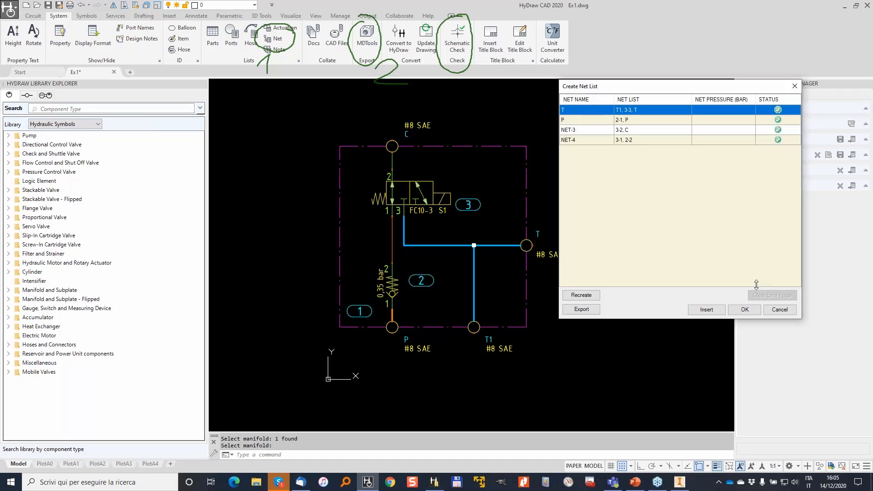
{"action": "left_click", "coordinate": [744, 309]}
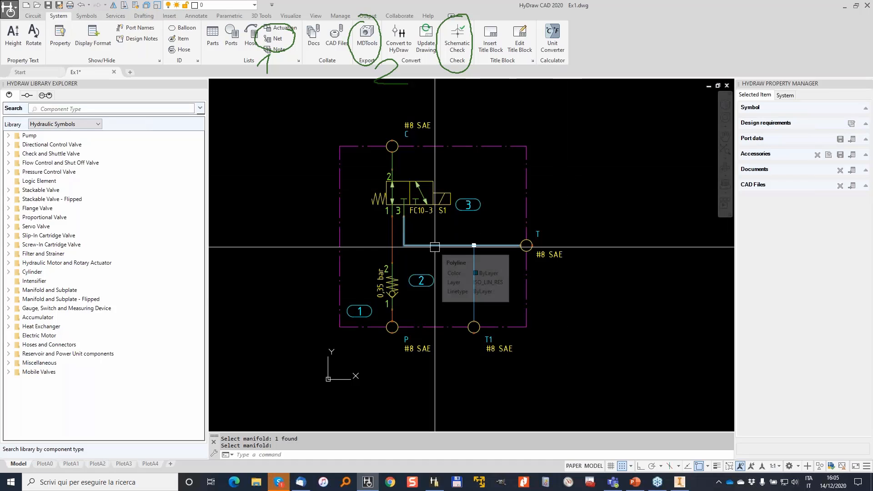
Check the net names stored in the reservoir line to port T and the working line to port C
{"action": "left_click", "coordinate": [408, 246]}
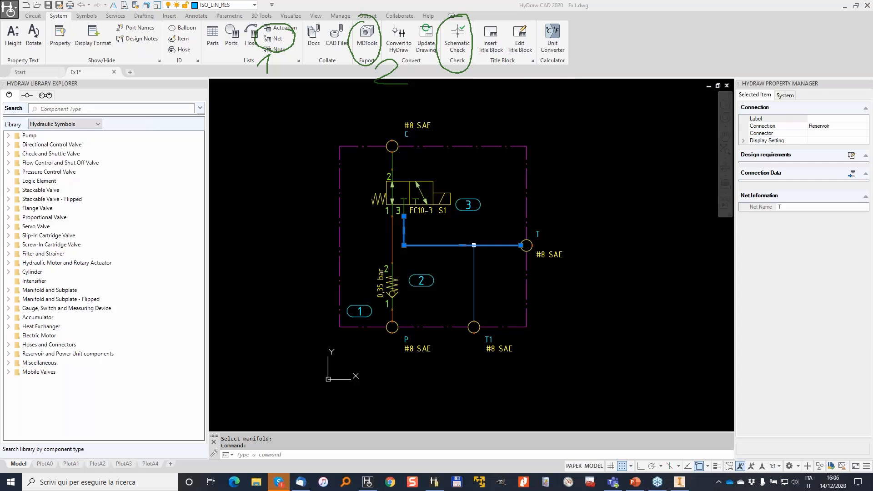
{"action": "mouse_move", "coordinate": [779, 183]}
{"action": "left_mouse_down"}
{"action": "mouse_move", "coordinate": [775, 230]}
{"action": "mouse_move", "coordinate": [814, 184]}
{"action": "mouse_move", "coordinate": [755, 182]}
{"action": "left_mouse_up"}
{"action": "mouse_move", "coordinate": [766, 213]}
{"action": "left_mouse_down"}
{"action": "mouse_move", "coordinate": [794, 212]}
{"action": "mouse_move", "coordinate": [774, 211]}
{"action": "left_mouse_up"}
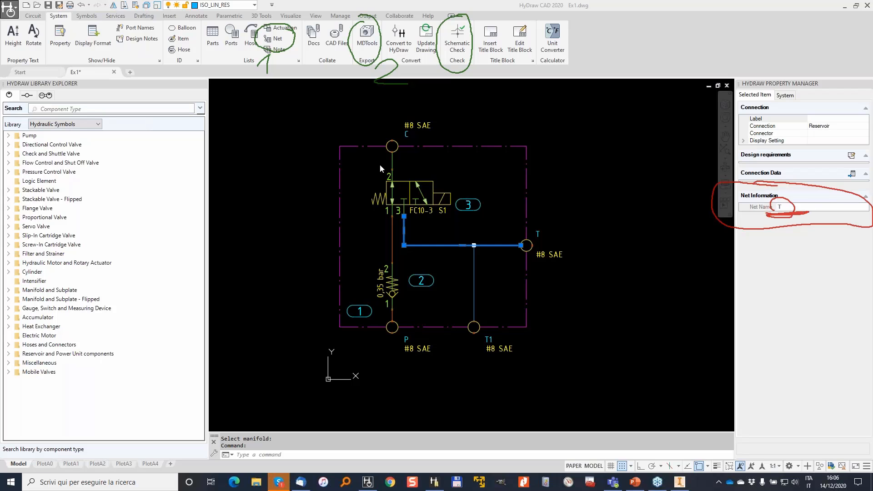
{"action": "key", "text": "Escape"}
{"action": "left_click", "coordinate": [393, 156]}
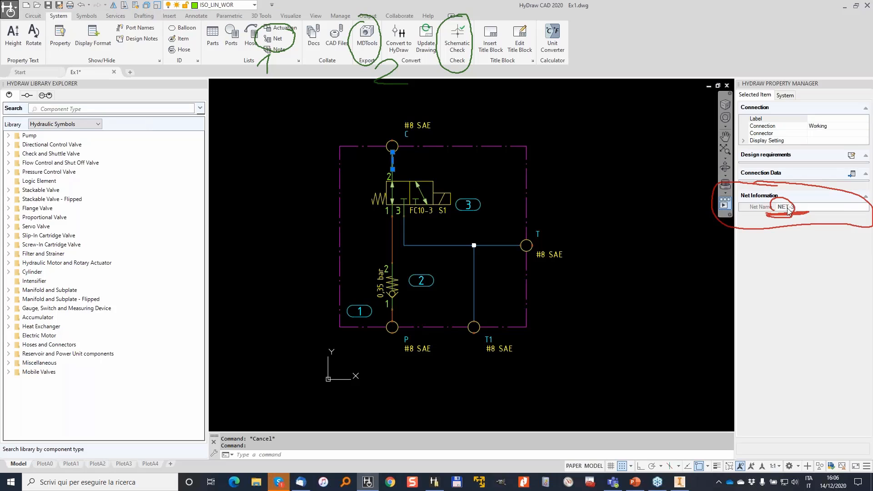
{"action": "key", "text": "Escape"}
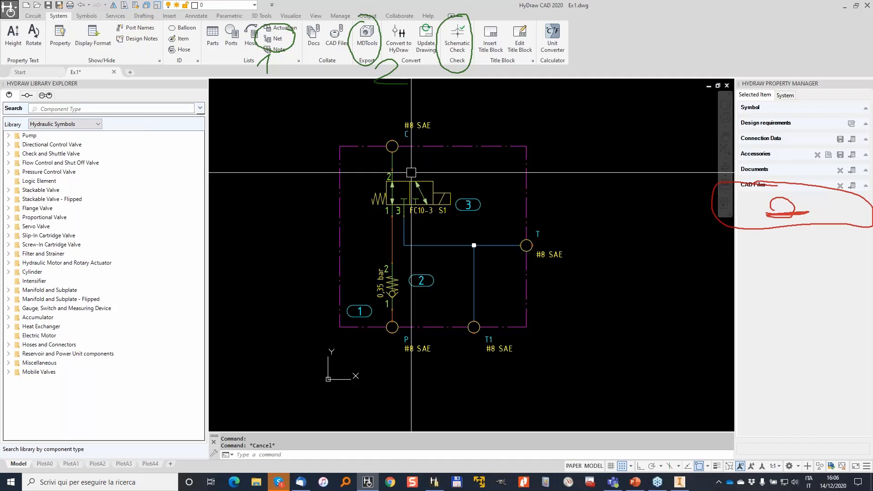
{"action": "key", "text": "Escape"}
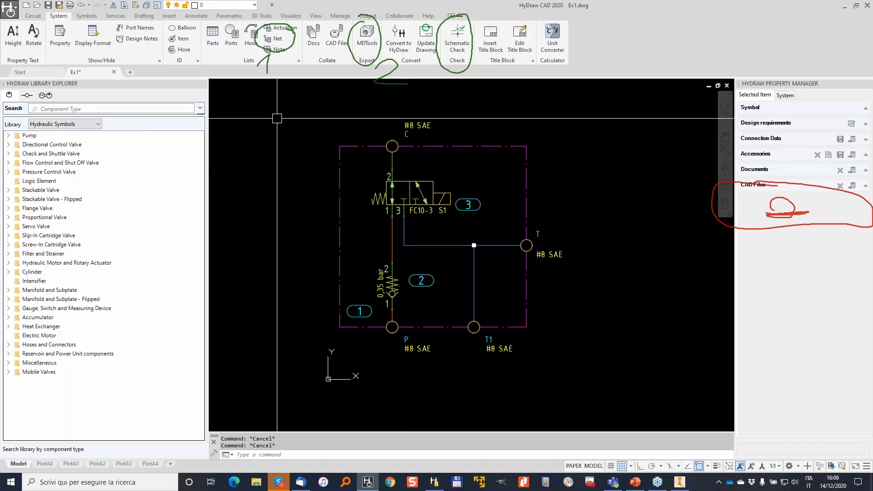
Try to export the manifold envelope to MDTools
{"action": "left_click", "coordinate": [368, 34]}
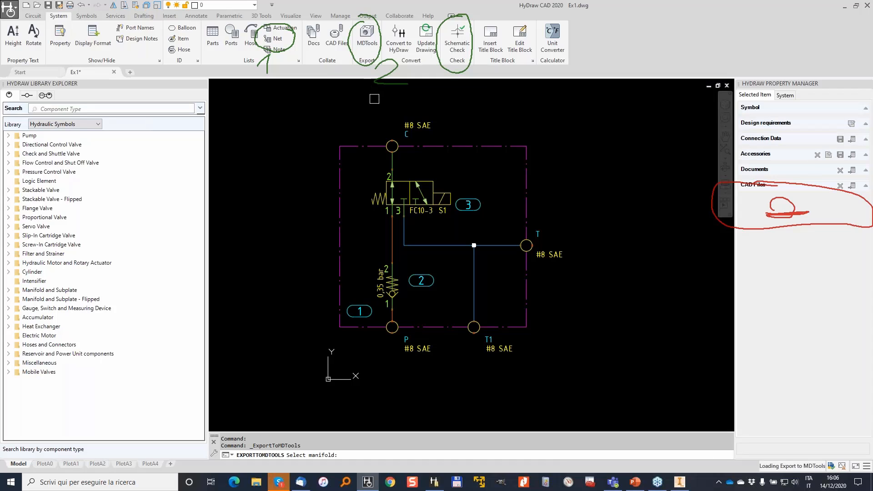
{"action": "left_click", "coordinate": [496, 146]}
{"action": "key", "text": "Return"}
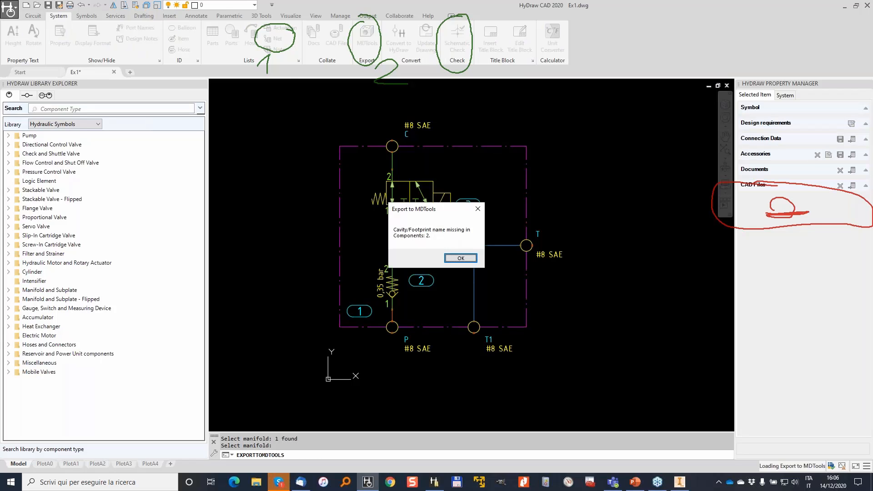
{"action": "left_click", "coordinate": [461, 259]}
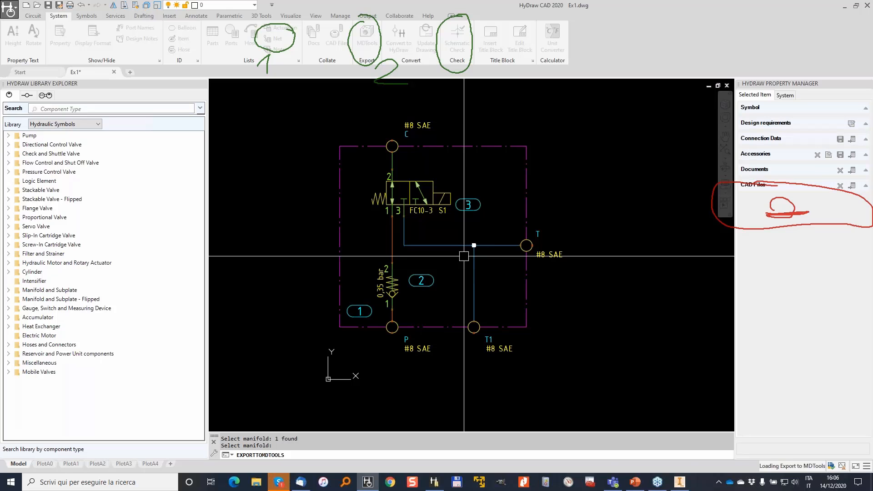
Set the Cavity/Footprint/Interface of check valve 2 to MISSING
{"action": "left_click", "coordinate": [403, 279]}
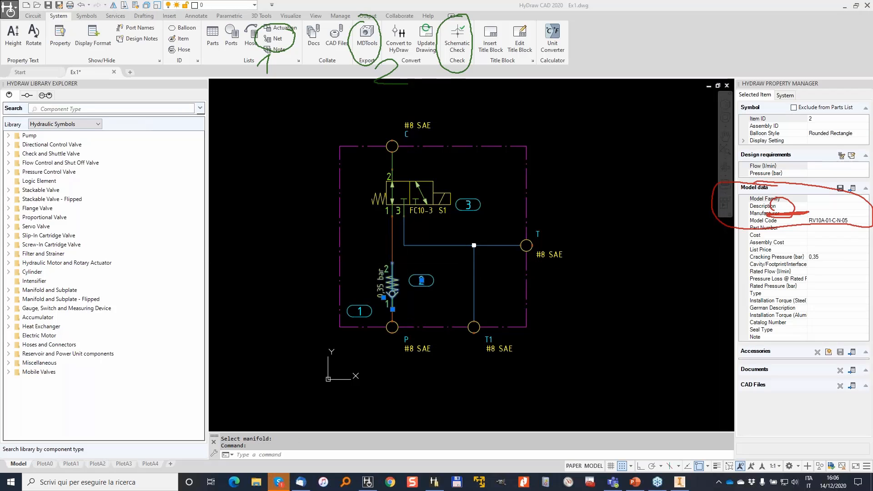
{"action": "key", "text": "Escape"}
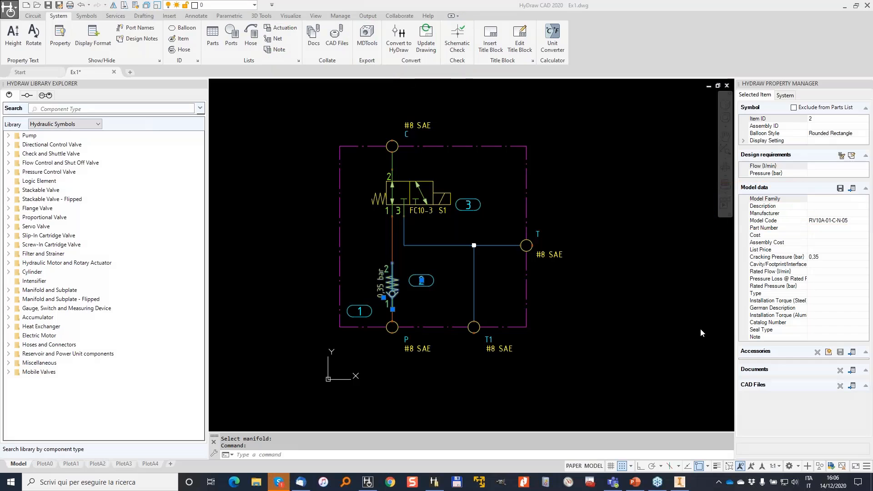
{"action": "left_click", "coordinate": [830, 264]}
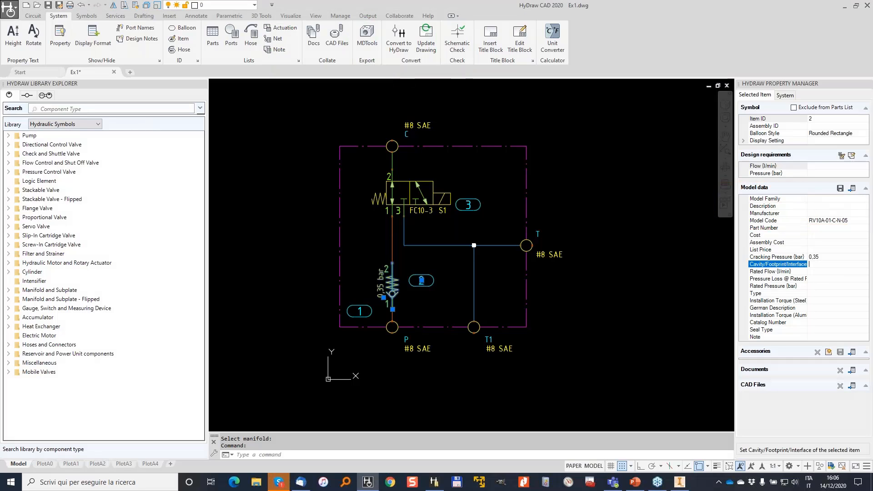
{"action": "type", "text": "MISSIN"}
{"action": "key", "text": "Return"}
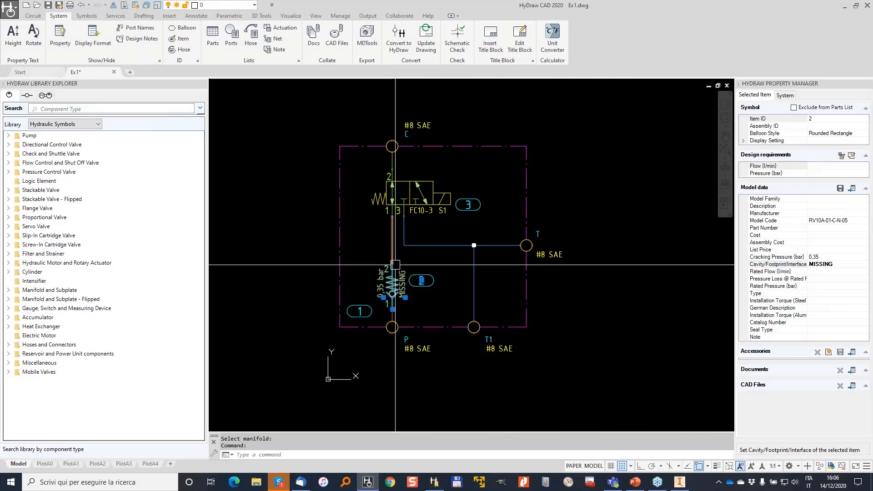
{"action": "key", "text": "Escape"}
Inspect the cavity text shown beside check valve 2 in the schematic
{"action": "scroll", "coordinate": [387, 291], "scroll_direction": "up", "scroll_amount": 4}
{"action": "scroll", "coordinate": [421, 234], "scroll_direction": "down", "scroll_amount": 6}
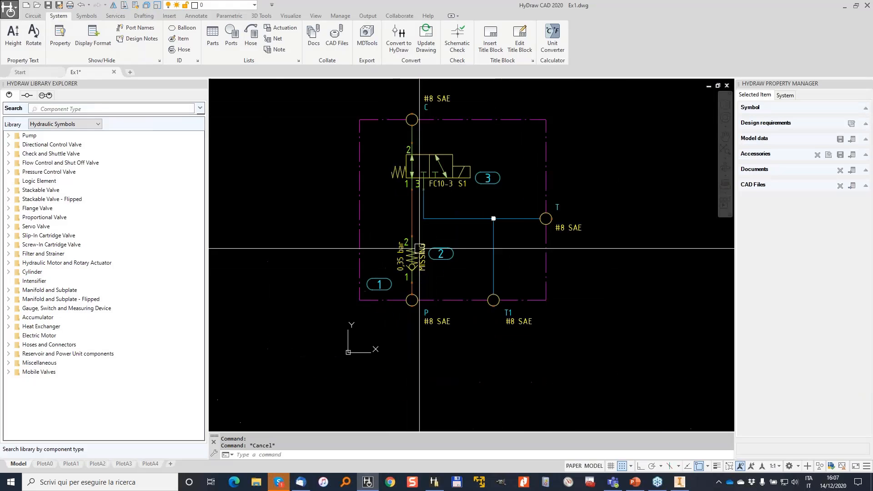
{"action": "key", "text": "Escape"}
{"action": "middle_click_drag", "start_coordinate": [455, 183], "coordinate": [435, 208]}
{"action": "scroll", "coordinate": [395, 253], "scroll_direction": "up", "scroll_amount": 2}
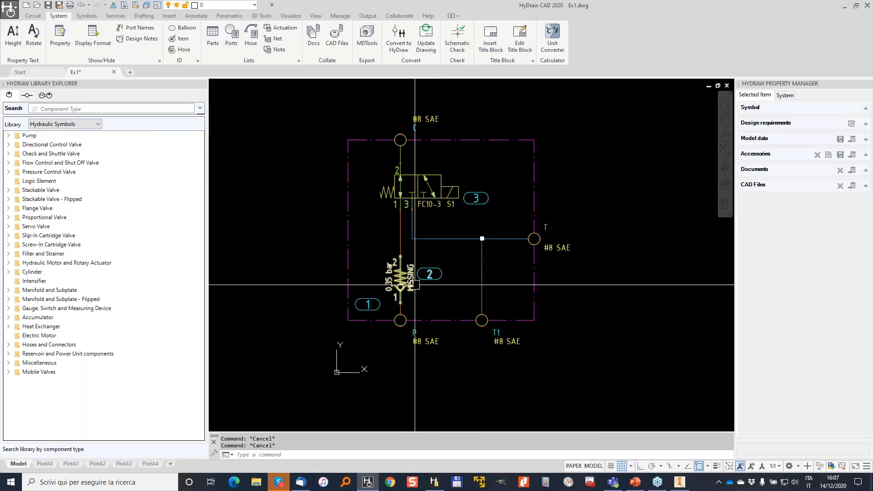
{"action": "scroll", "coordinate": [410, 276], "scroll_direction": "up", "scroll_amount": 4}
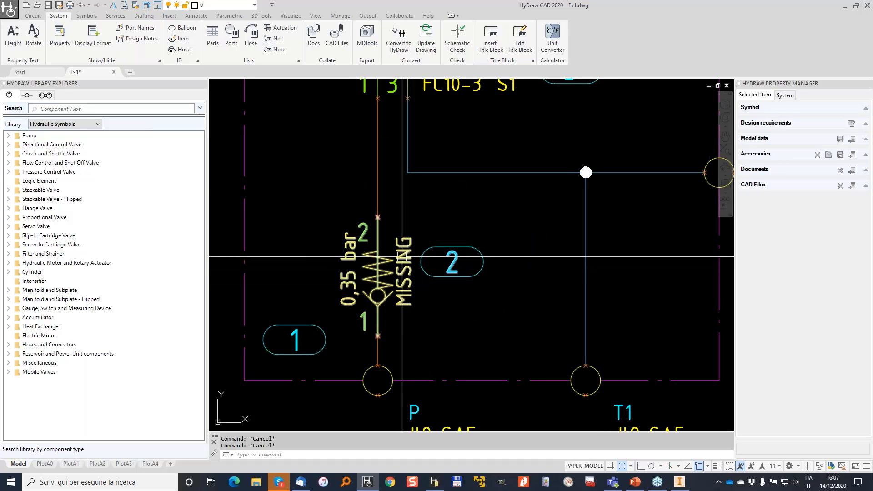
{"action": "scroll", "coordinate": [401, 256], "scroll_direction": "down", "scroll_amount": 2}
{"action": "middle_click_drag", "start_coordinate": [440, 186], "coordinate": [426, 210]}
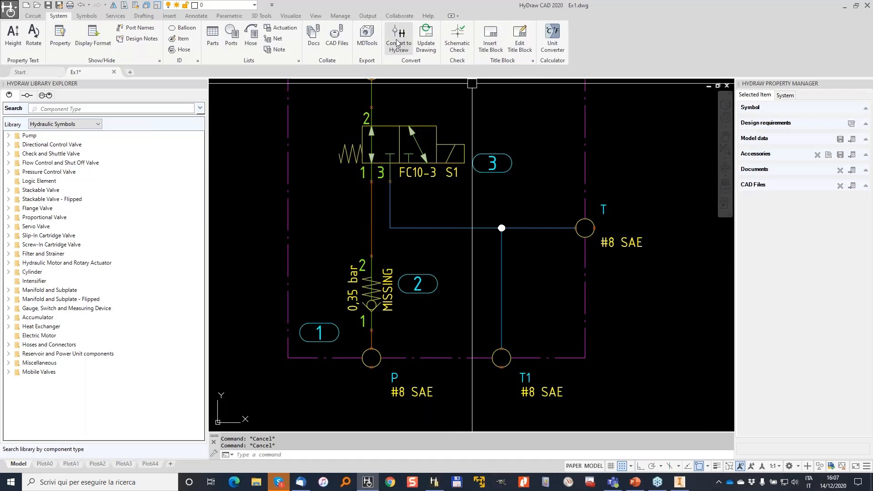
Open the MDTools export settings for the manifold envelope and close the library explorer
{"action": "left_click", "coordinate": [367, 36]}
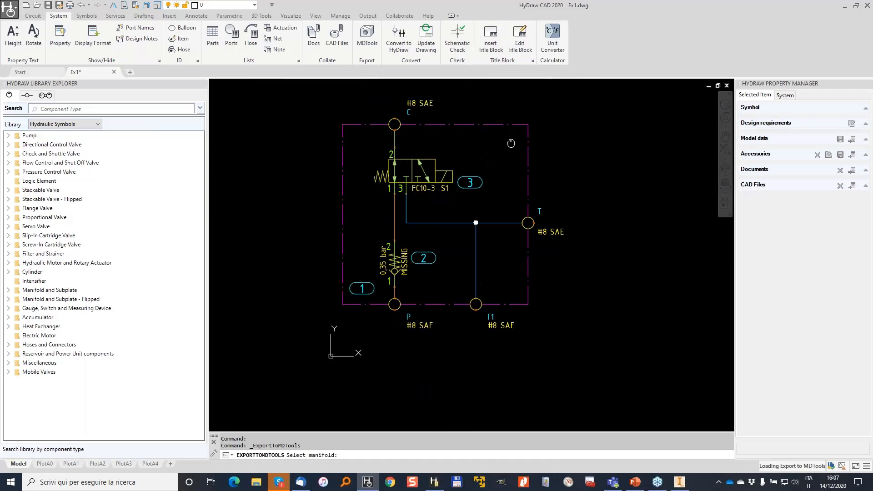
{"action": "left_click", "coordinate": [513, 130]}
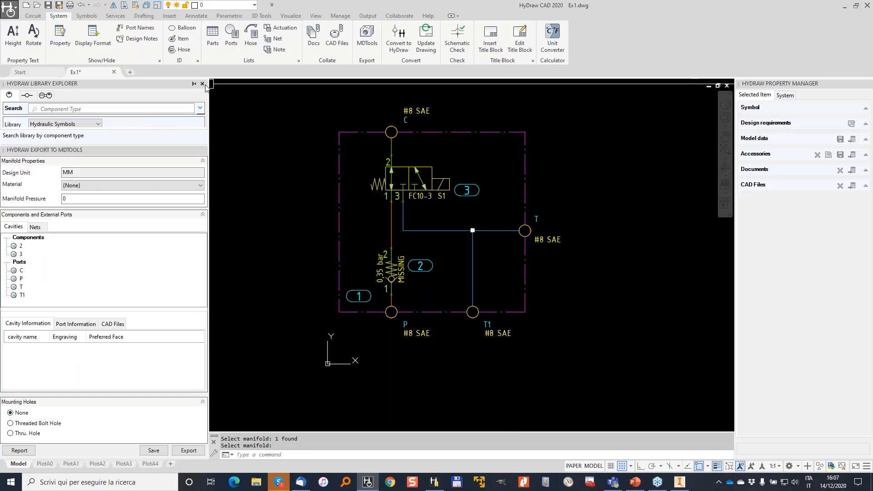
{"action": "left_click", "coordinate": [202, 84]}
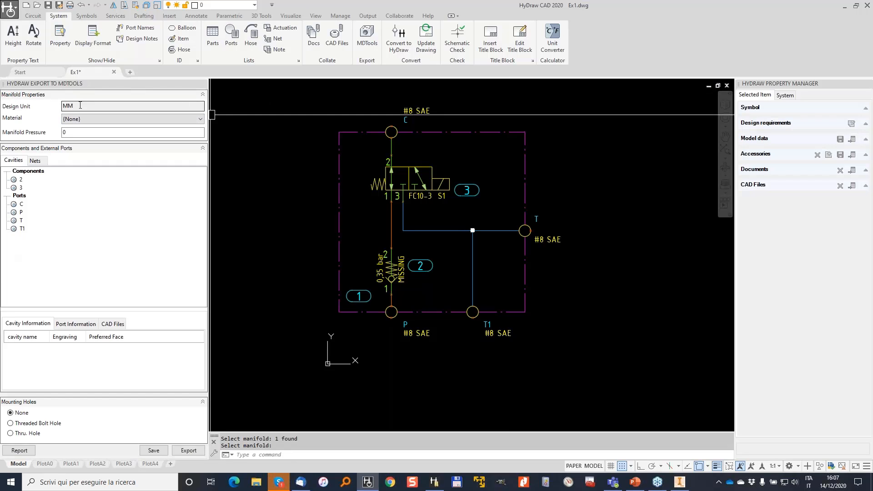
Review the manifold's design unit, material choices and pressure in the export settings, leaving the material unset, and collapse the manifold properties
{"action": "left_click", "coordinate": [76, 108]}
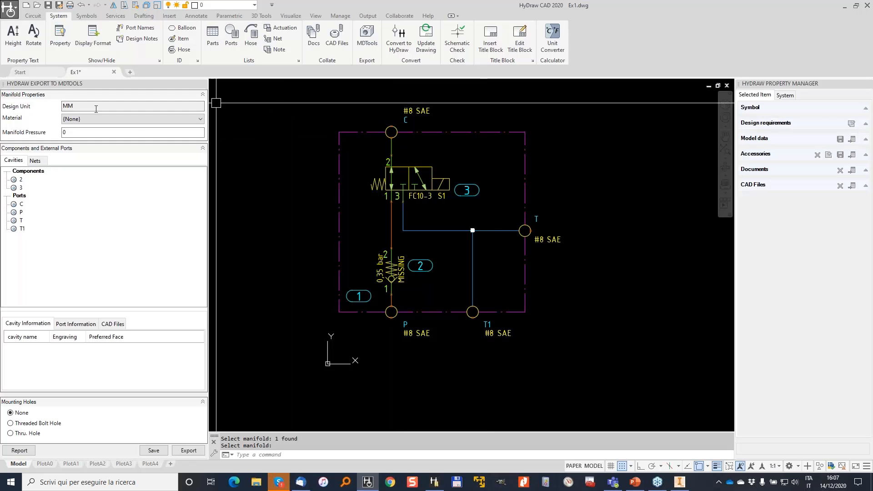
{"action": "left_click", "coordinate": [166, 122]}
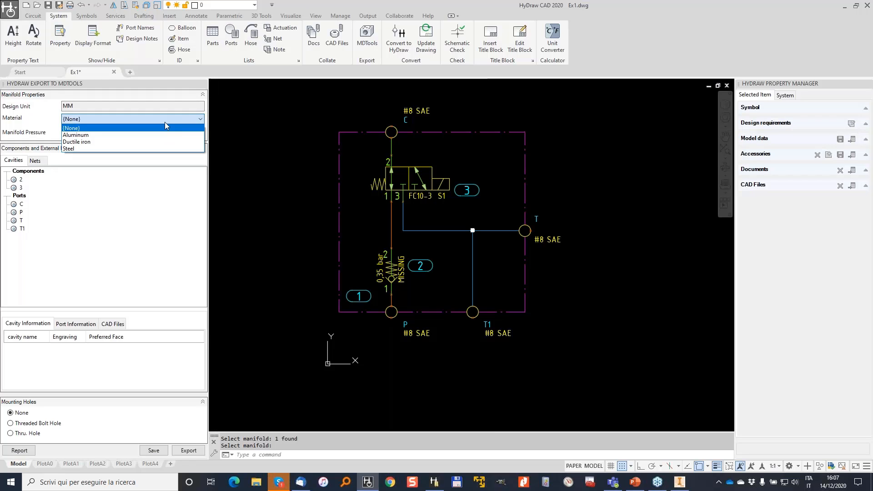
{"action": "left_click", "coordinate": [274, 109]}
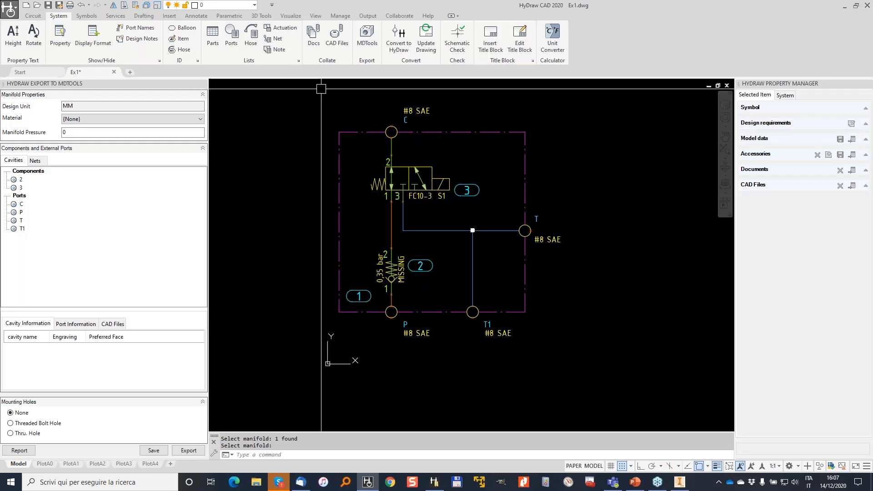
{"action": "left_click", "coordinate": [81, 132]}
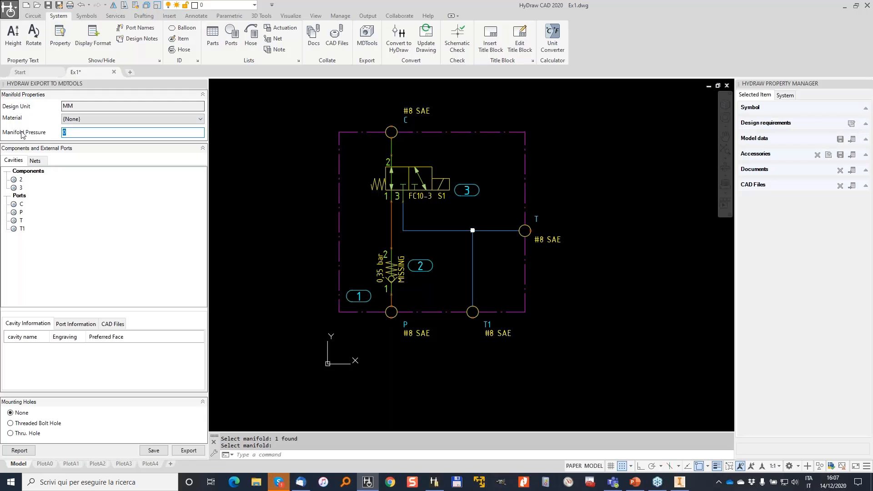
{"action": "left_click", "coordinate": [203, 95]}
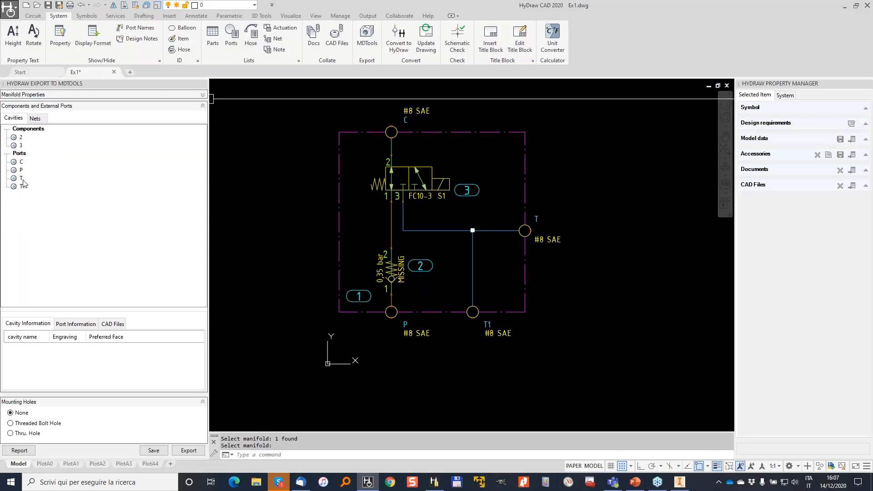
Set the engraving of component 2's MISSING cavity to CV in the export settings
{"action": "left_click", "coordinate": [21, 137]}
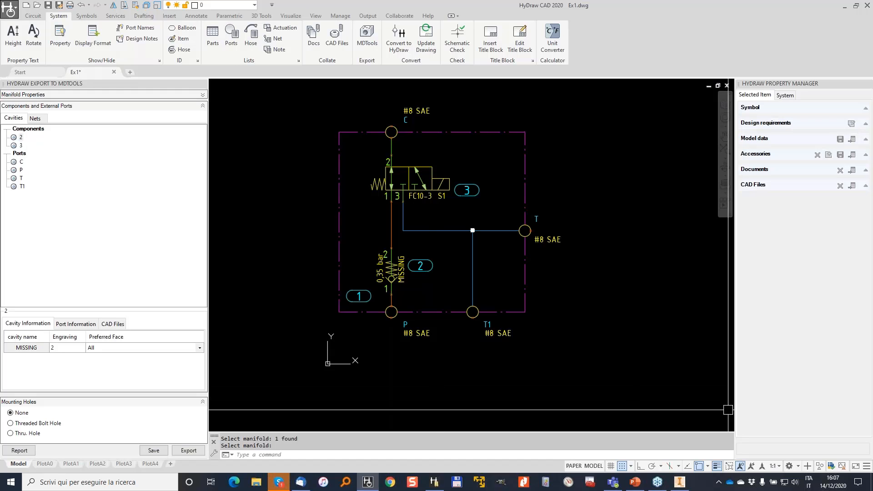
{"action": "mouse_move", "coordinate": [36, 314]}
{"action": "left_mouse_down"}
{"action": "mouse_move", "coordinate": [7, 311]}
{"action": "mouse_move", "coordinate": [204, 371]}
{"action": "mouse_move", "coordinate": [5, 303]}
{"action": "left_mouse_up"}
{"action": "left_click_drag", "start_coordinate": [41, 351], "coordinate": [9, 353]}
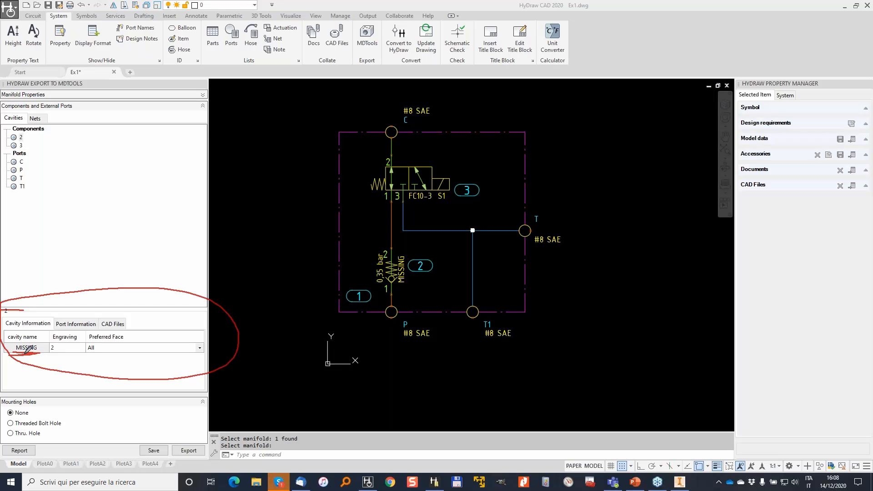
{"action": "left_click", "coordinate": [59, 348]}
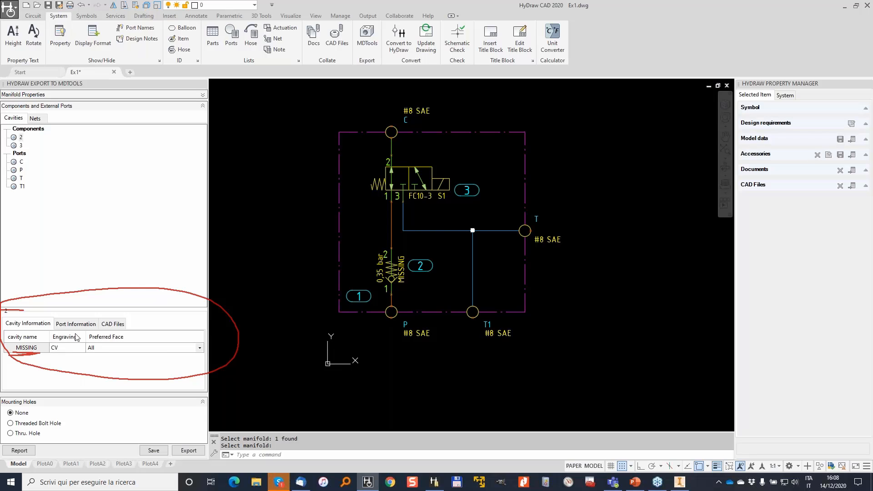
Restrict the preferred faces of component 2's cavity to Top, Left and Right instead of All
{"action": "left_click", "coordinate": [200, 348]}
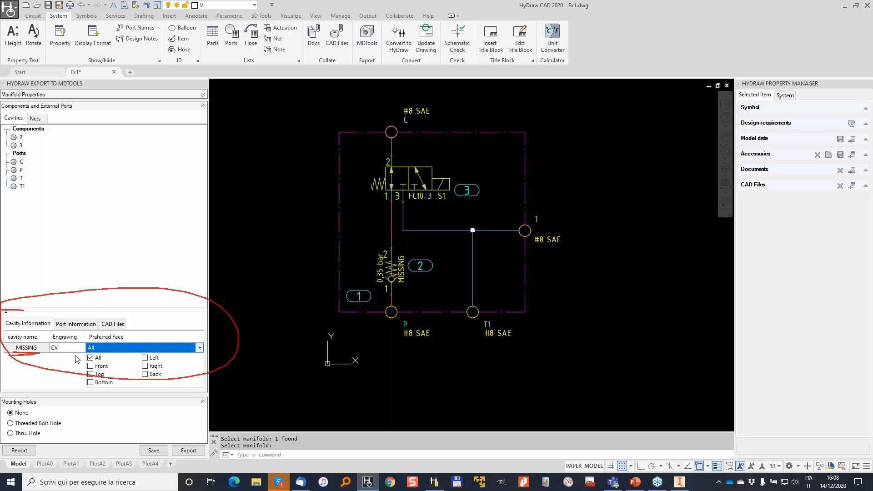
{"action": "left_click", "coordinate": [90, 358]}
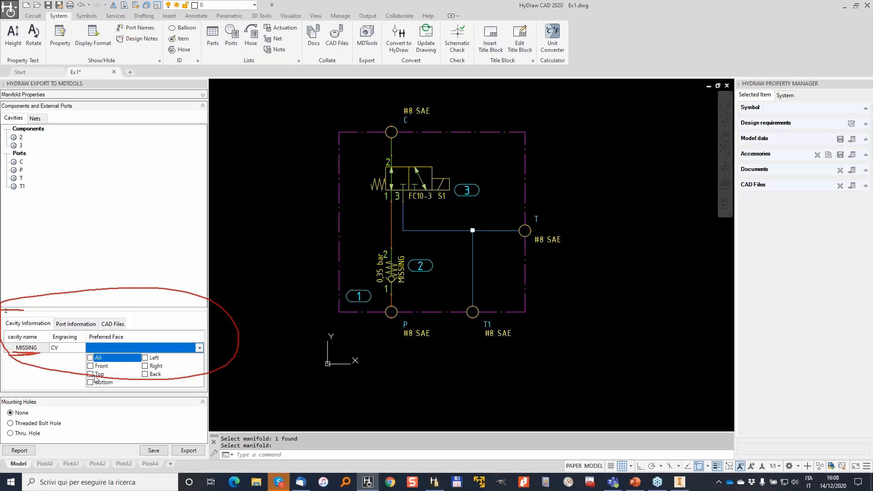
{"action": "left_click", "coordinate": [98, 373]}
{"action": "left_click", "coordinate": [157, 367]}
{"action": "left_click", "coordinate": [159, 358]}
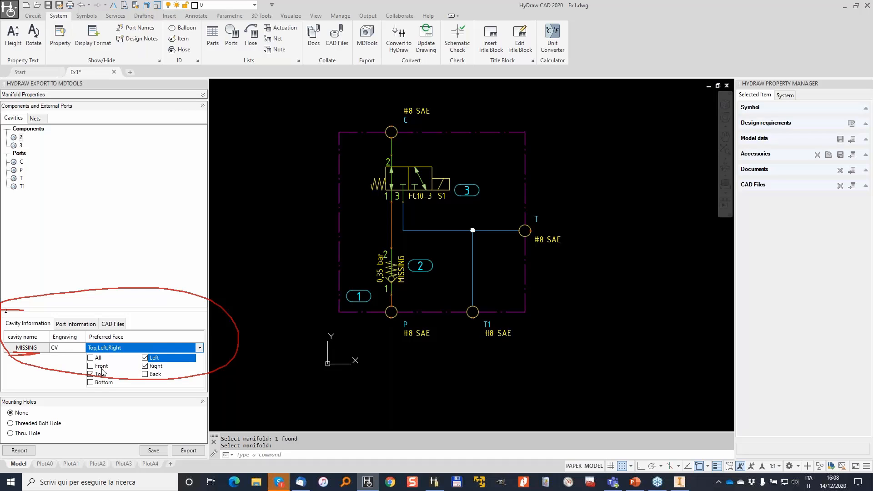
Review component 2's port information and CAD files, and the cavity and port information of port T1
{"action": "left_click", "coordinate": [75, 325]}
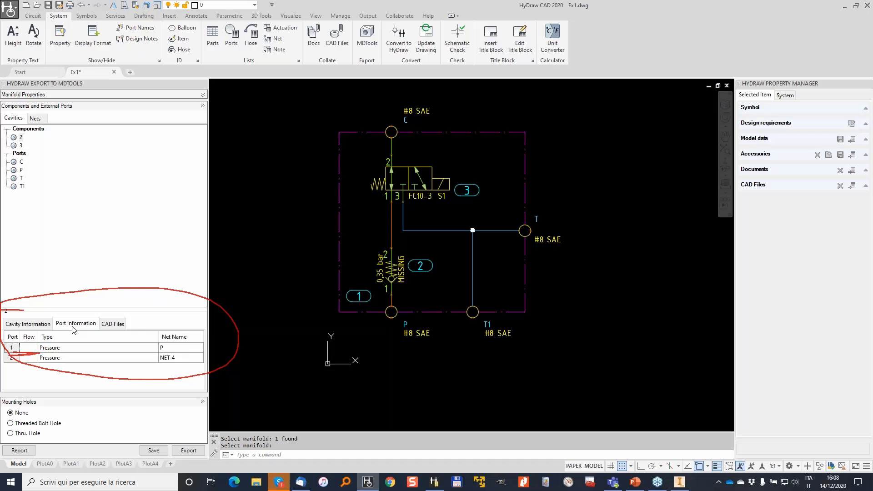
{"action": "left_click", "coordinate": [117, 328]}
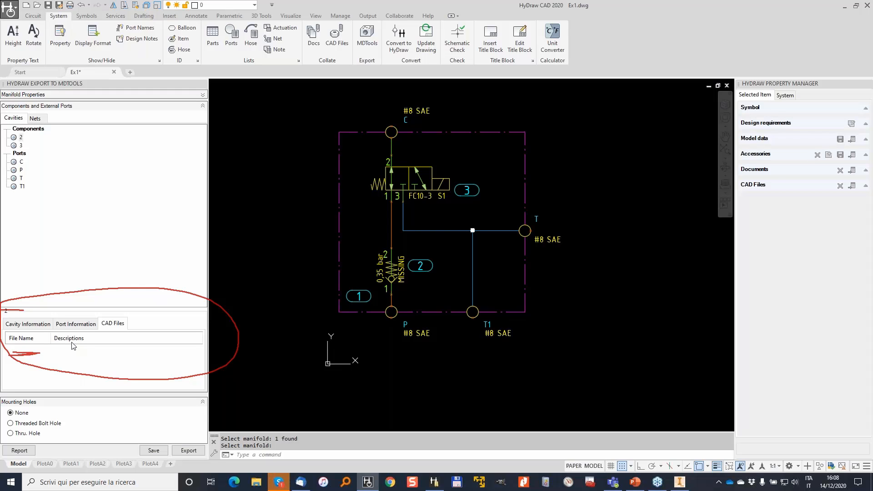
{"action": "left_click", "coordinate": [20, 163]}
{"action": "left_click", "coordinate": [22, 186]}
{"action": "left_click", "coordinate": [27, 324]}
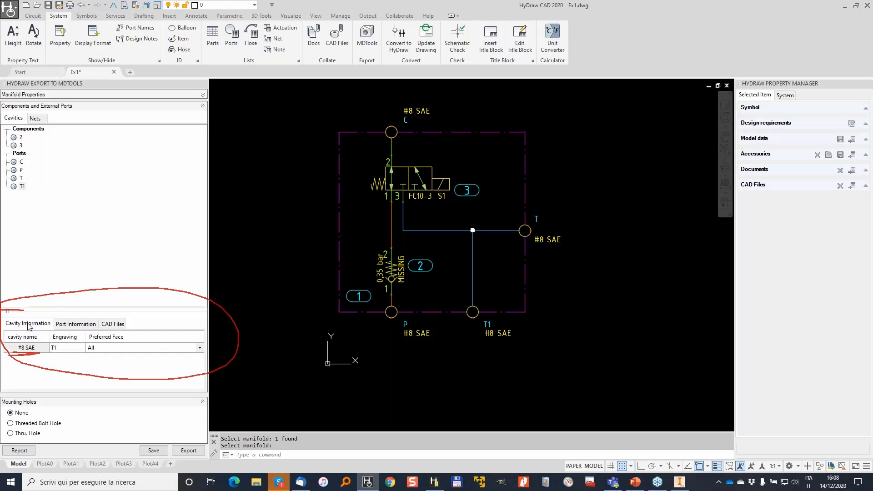
{"action": "left_click", "coordinate": [72, 324]}
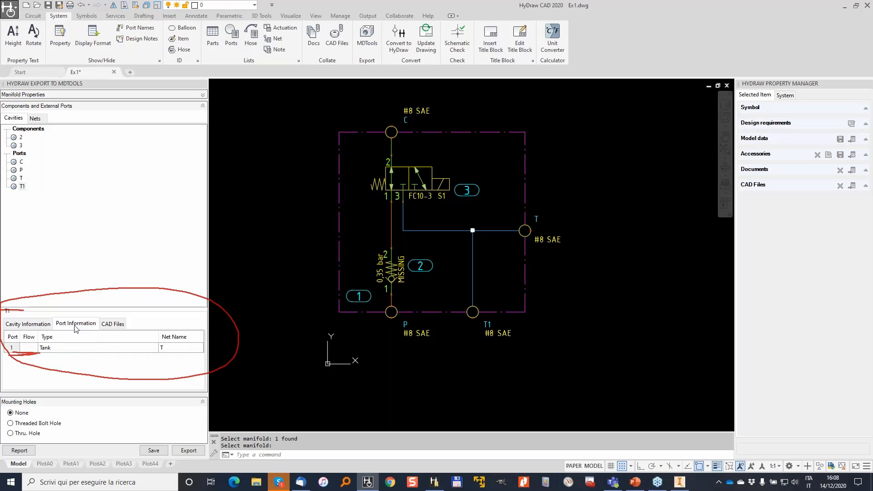
{"action": "left_click", "coordinate": [27, 324]}
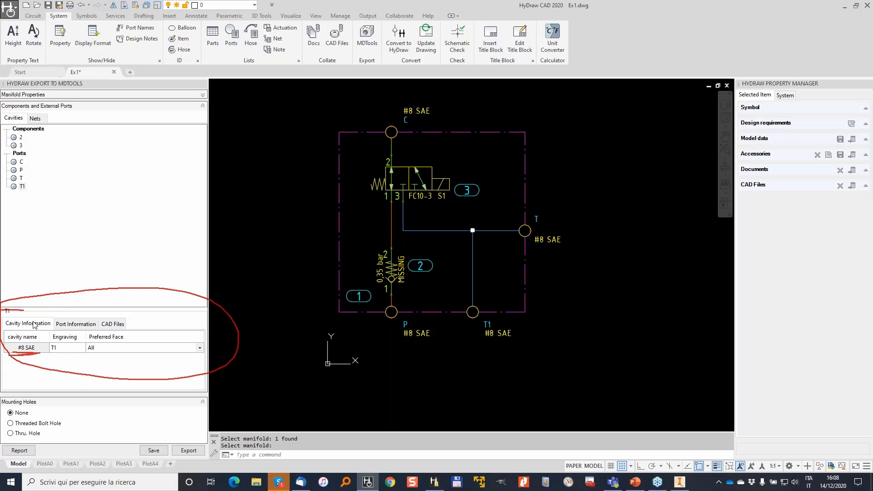
Examine the type and pressure of nets NET-4, P, T and NET-3, and their highlighted lines in the schematic
{"action": "left_click", "coordinate": [40, 119]}
{"action": "left_click", "coordinate": [26, 137]}
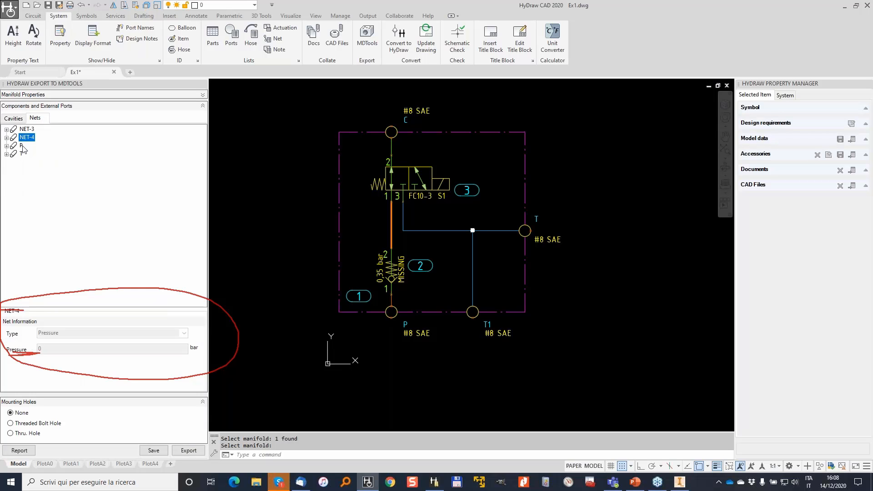
{"action": "left_click", "coordinate": [21, 146]}
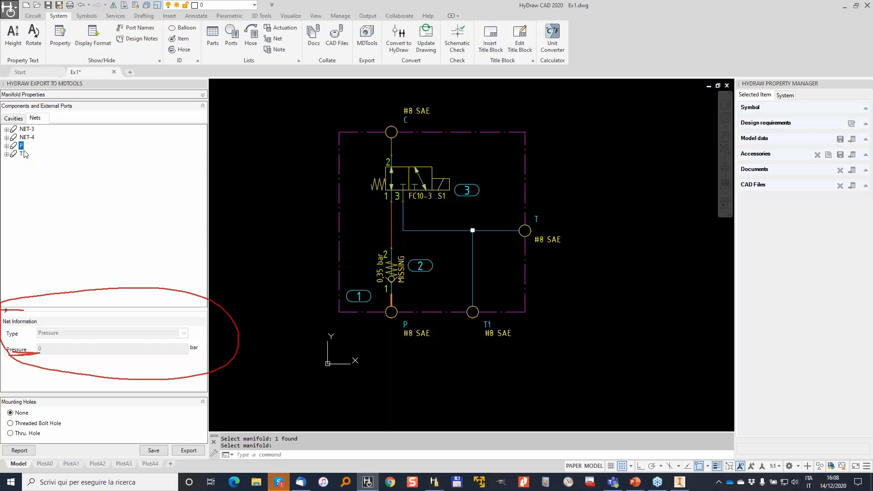
{"action": "left_click", "coordinate": [20, 155]}
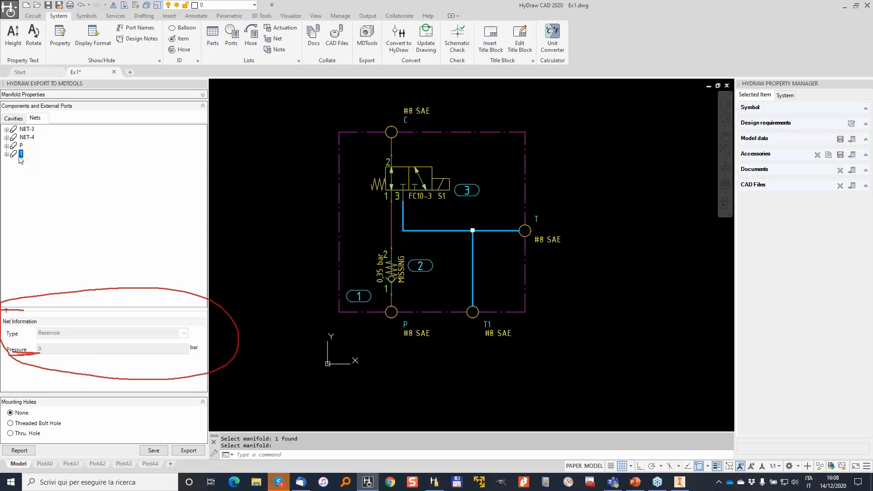
{"action": "left_click", "coordinate": [26, 129]}
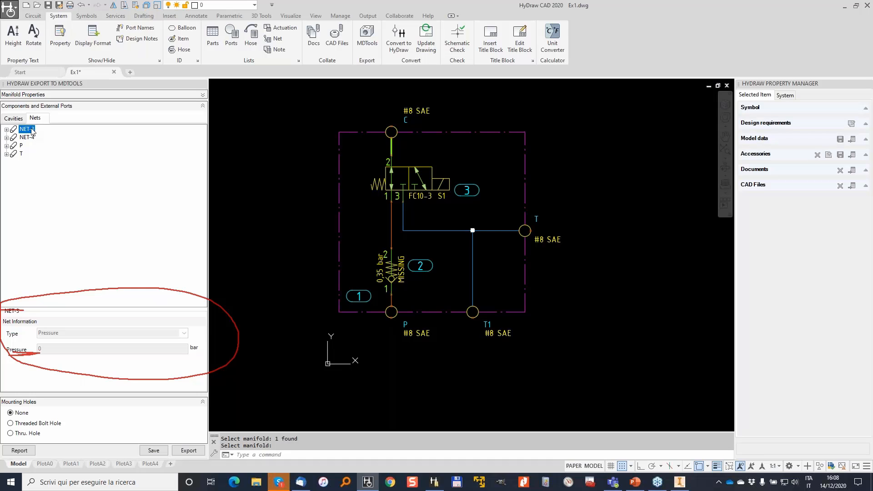
{"action": "left_click", "coordinate": [26, 138]}
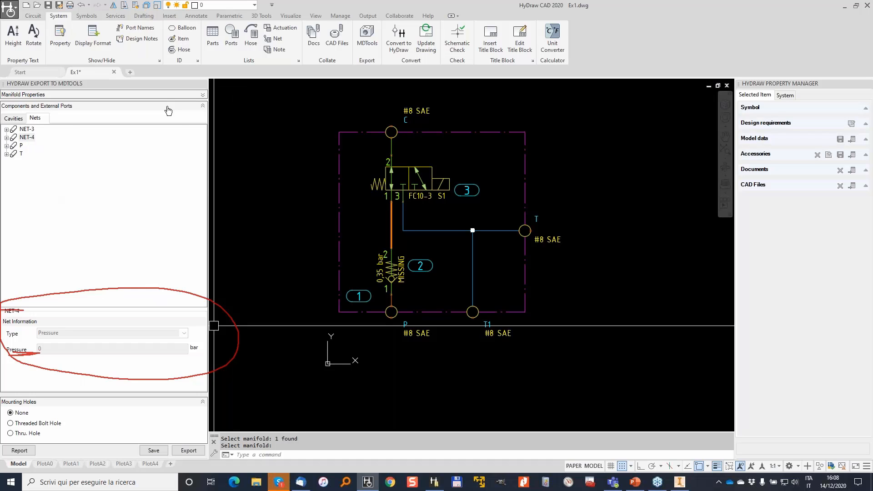
Start exporting the manifold and browse the Desktop, its Webinar MDTools folder and the drives for a save location
{"action": "left_click", "coordinate": [188, 451]}
{"action": "left_click", "coordinate": [173, 78]}
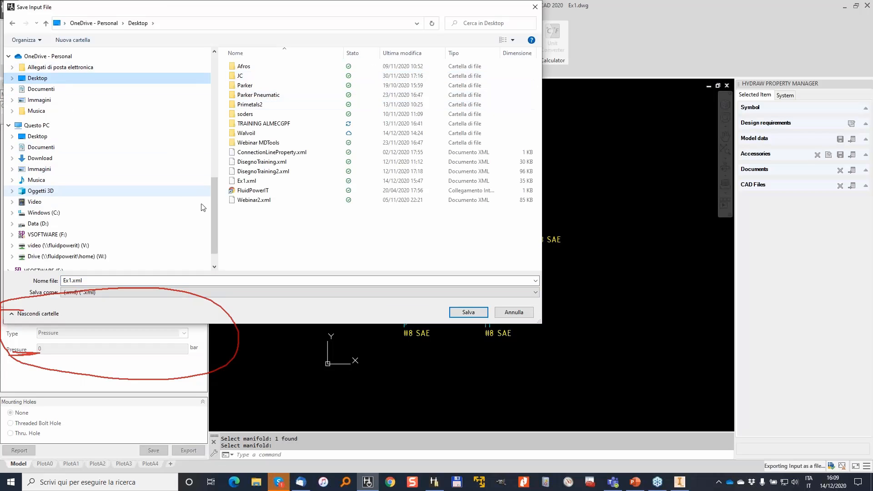
{"action": "left_click_drag", "start_coordinate": [214, 201], "coordinate": [264, 146]}
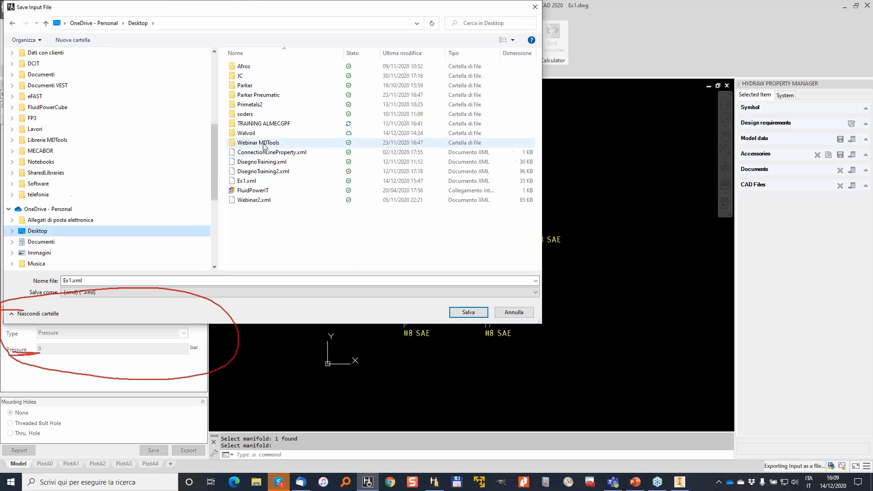
{"action": "double_click", "coordinate": [264, 144]}
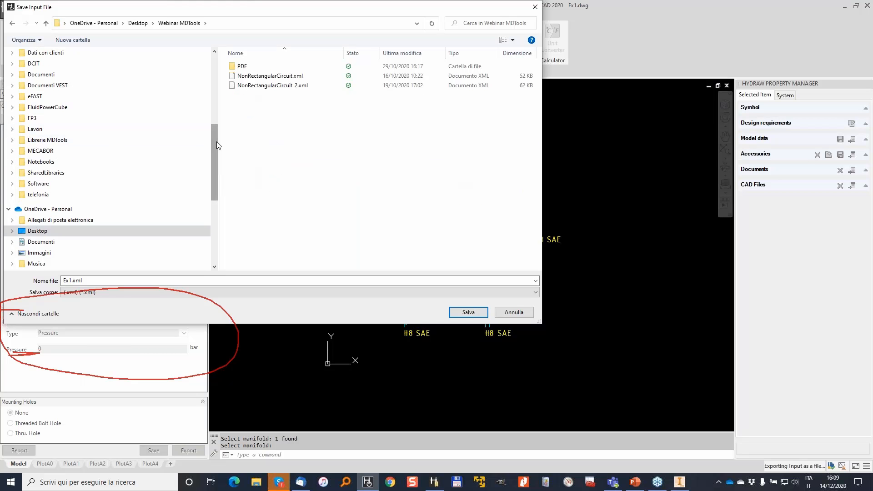
{"action": "scroll", "coordinate": [18, 146], "scroll_direction": "up", "scroll_amount": 5}
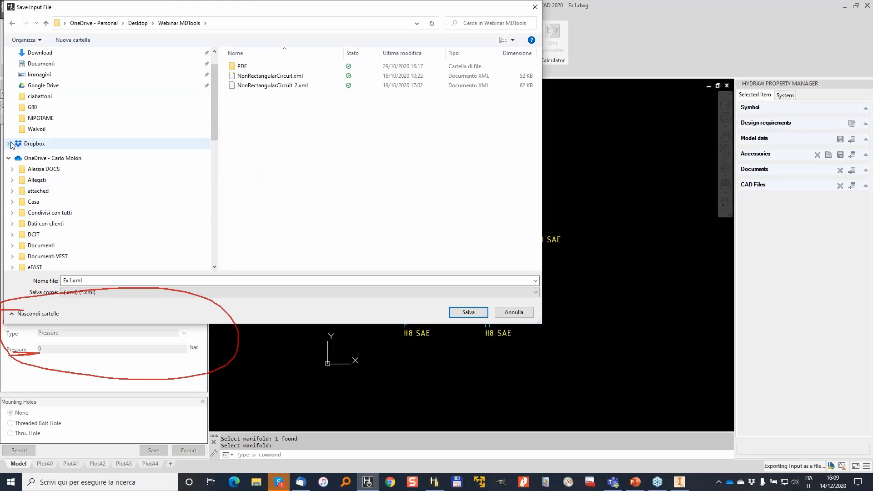
{"action": "scroll", "coordinate": [12, 144], "scroll_direction": "down", "scroll_amount": 3}
{"action": "scroll", "coordinate": [58, 182], "scroll_direction": "down", "scroll_amount": 3}
{"action": "scroll", "coordinate": [59, 157], "scroll_direction": "up", "scroll_amount": 3}
{"action": "scroll", "coordinate": [57, 222], "scroll_direction": "down", "scroll_amount": 10}
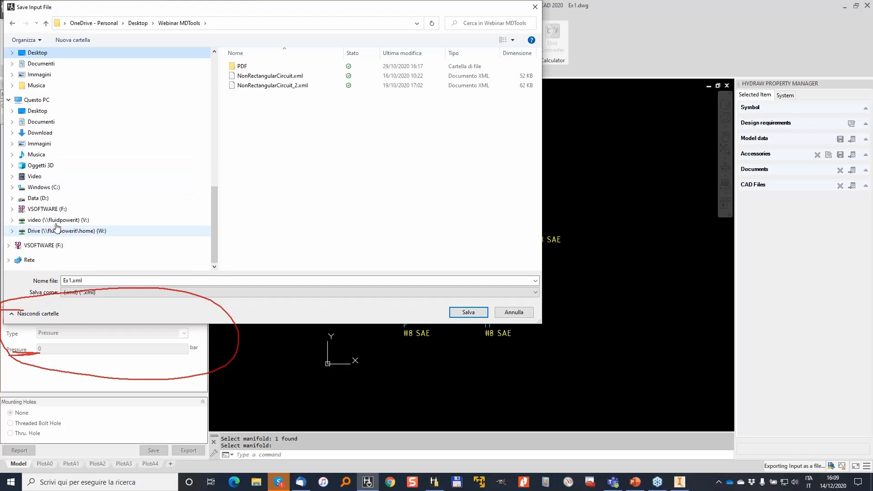
Save the export as Ex1.xml in the 2020\Webinar\HyDraw--MDTools folder on the Data (D:) drive
{"action": "left_click", "coordinate": [38, 197]}
{"action": "left_click", "coordinate": [248, 105]}
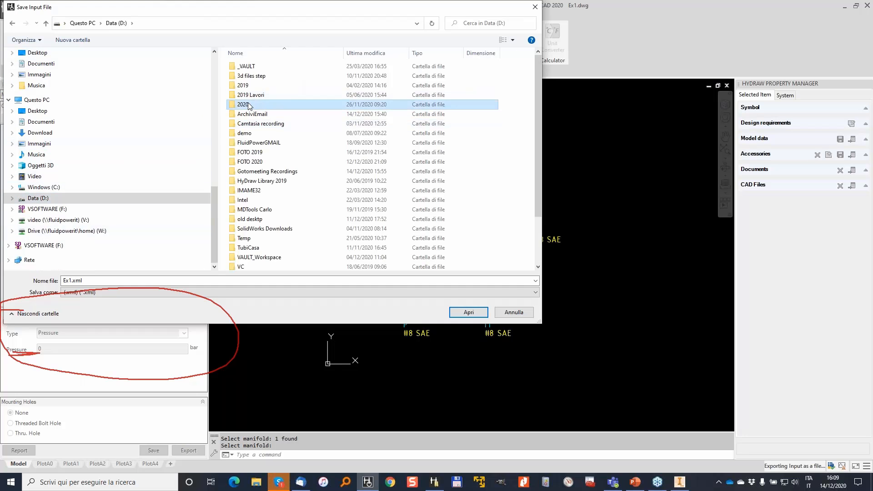
{"action": "double_click", "coordinate": [248, 105]}
{"action": "left_click", "coordinate": [253, 145]}
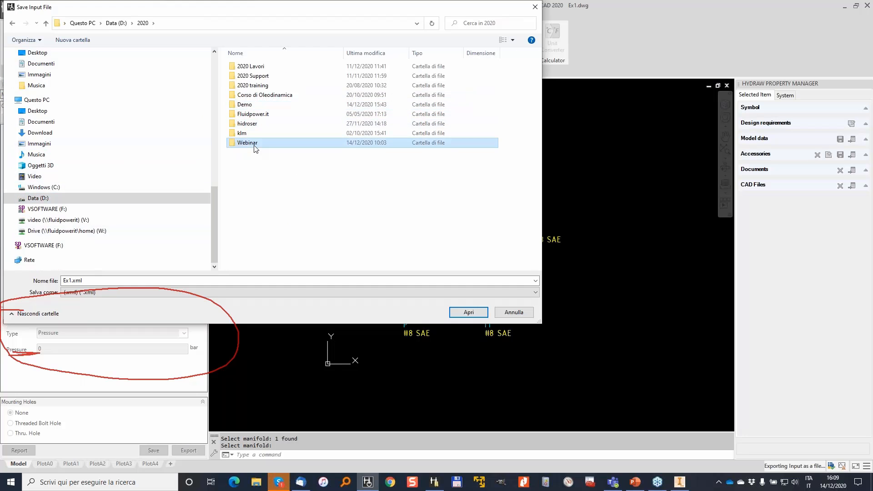
{"action": "double_click", "coordinate": [253, 144]}
{"action": "double_click", "coordinate": [273, 76]}
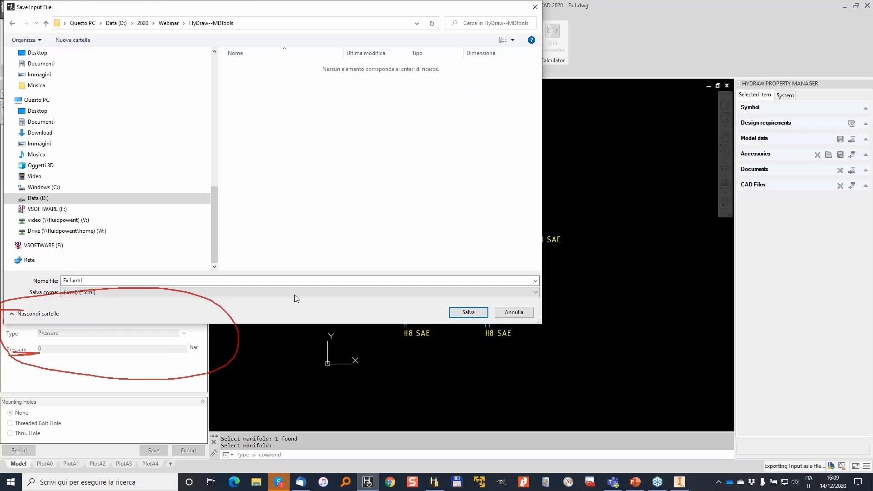
{"action": "double_click", "coordinate": [89, 281]}
{"action": "left_click", "coordinate": [473, 312]}
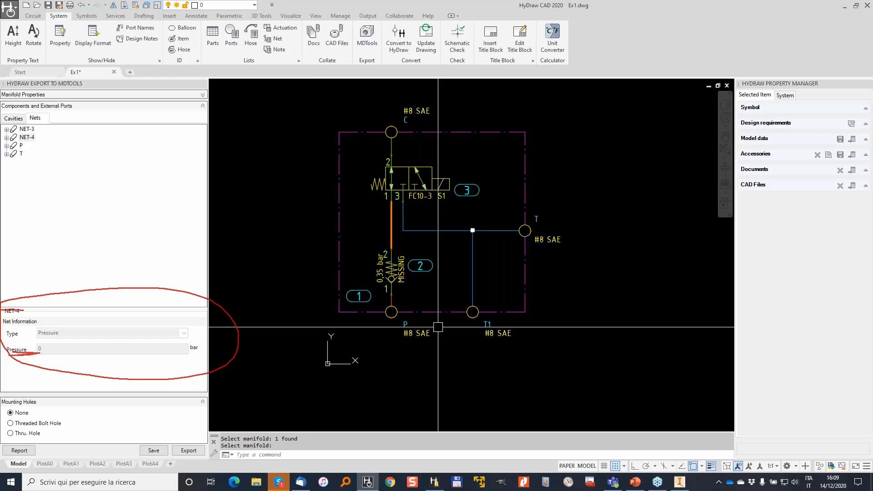
Close the MDTools export settings and save the Ex1 drawing
{"action": "left_click", "coordinate": [202, 83]}
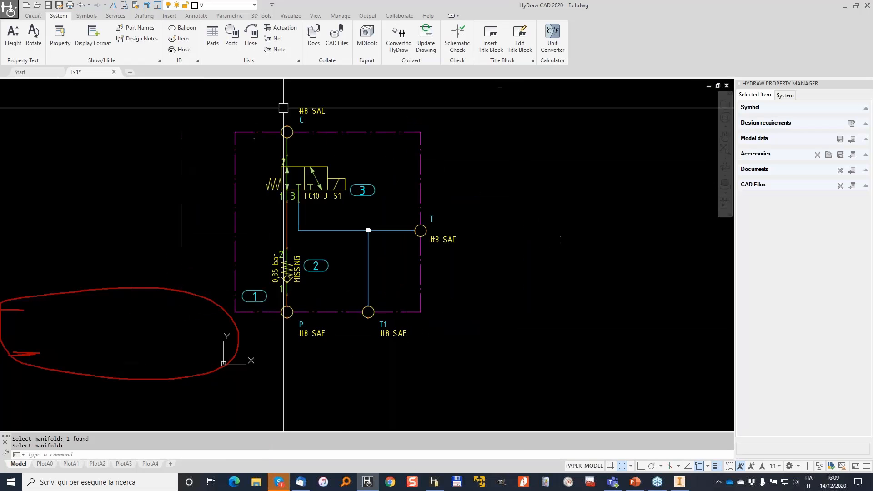
{"action": "key", "text": "ctrl+s"}
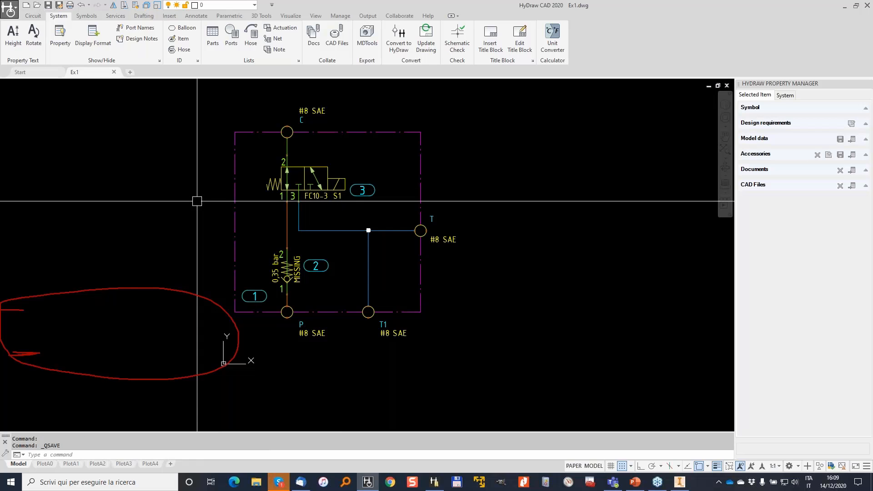
Switch to Autodesk Inventor, widen the MDTools 780 browser and show its HyDraw schematic file selection
{"action": "left_click", "coordinate": [679, 484]}
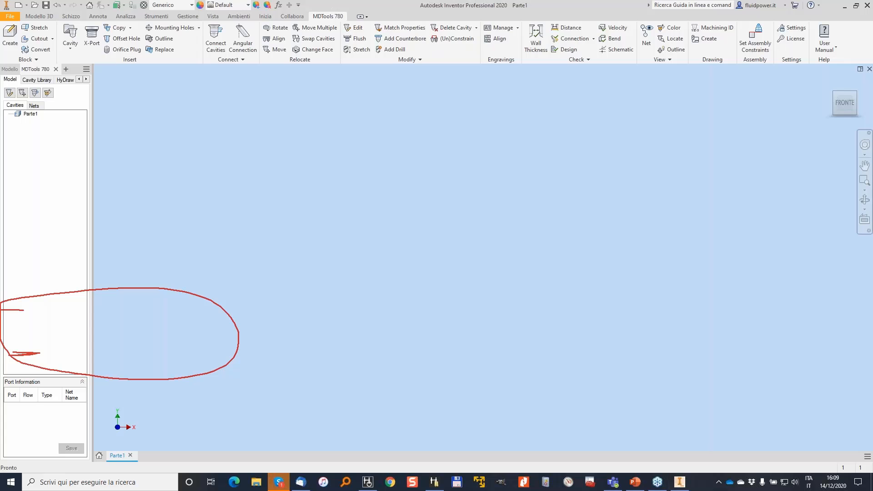
{"action": "key", "text": "Escape"}
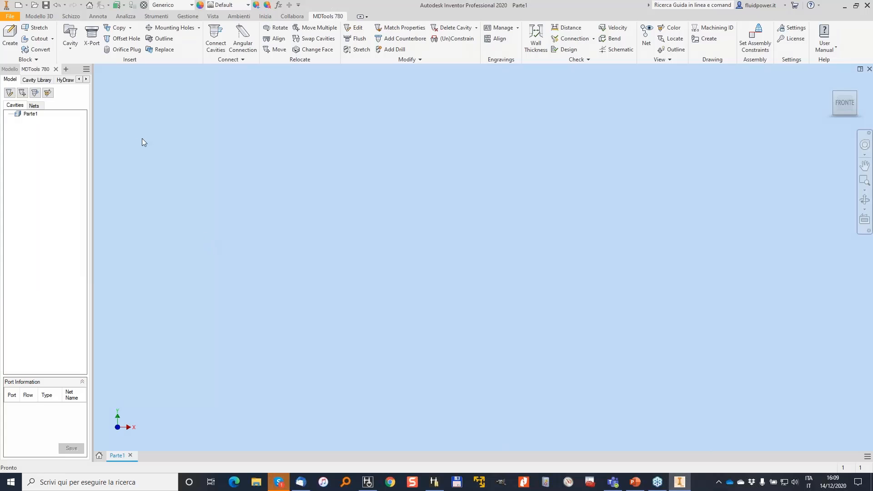
{"action": "left_click_drag", "start_coordinate": [93, 83], "coordinate": [145, 83]}
{"action": "left_click", "coordinate": [85, 82]}
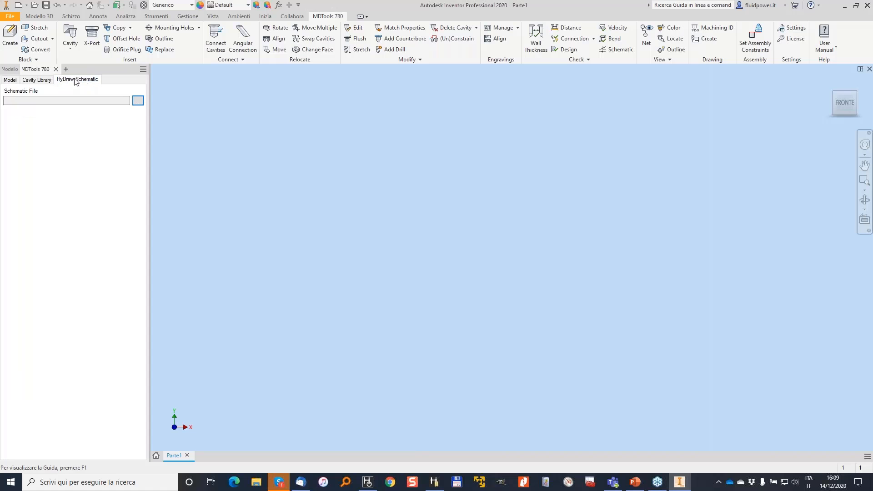
Load the HyDraw schematic Ex1.xml from the HyDraw--MDTools folder
{"action": "left_click", "coordinate": [138, 101]}
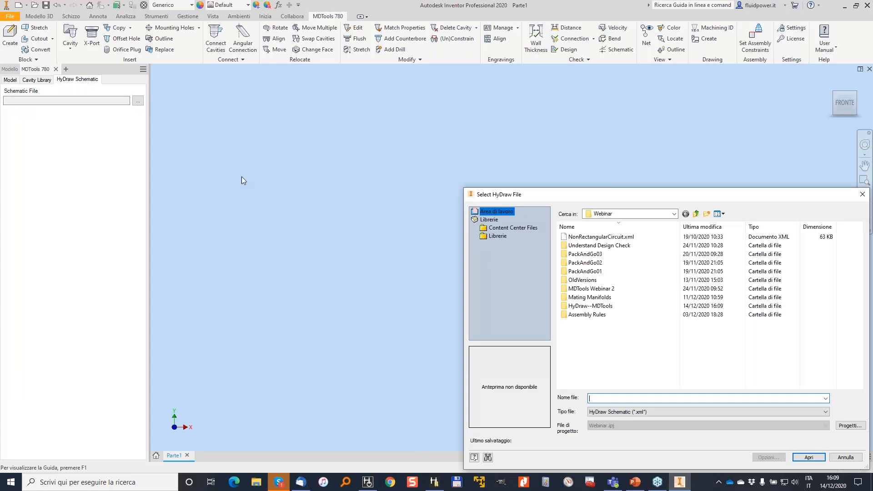
{"action": "double_click", "coordinate": [612, 308]}
{"action": "left_click_drag", "start_coordinate": [632, 194], "coordinate": [442, 101]}
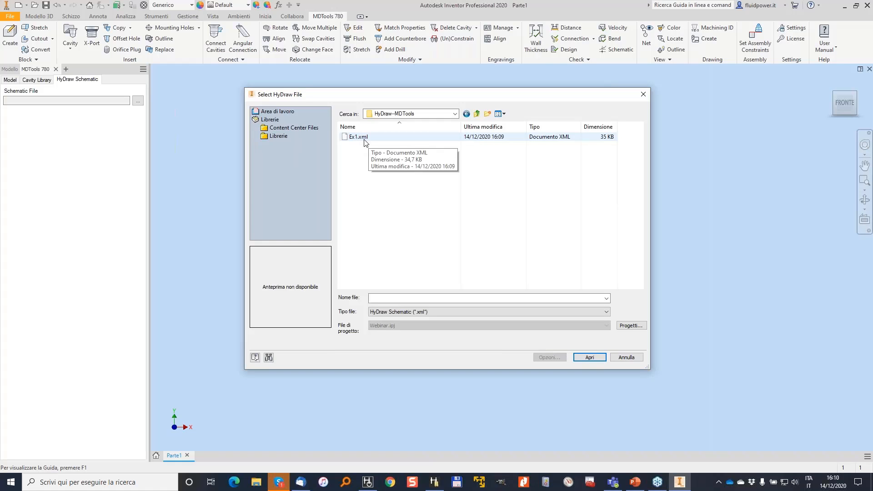
{"action": "double_click", "coordinate": [356, 138]}
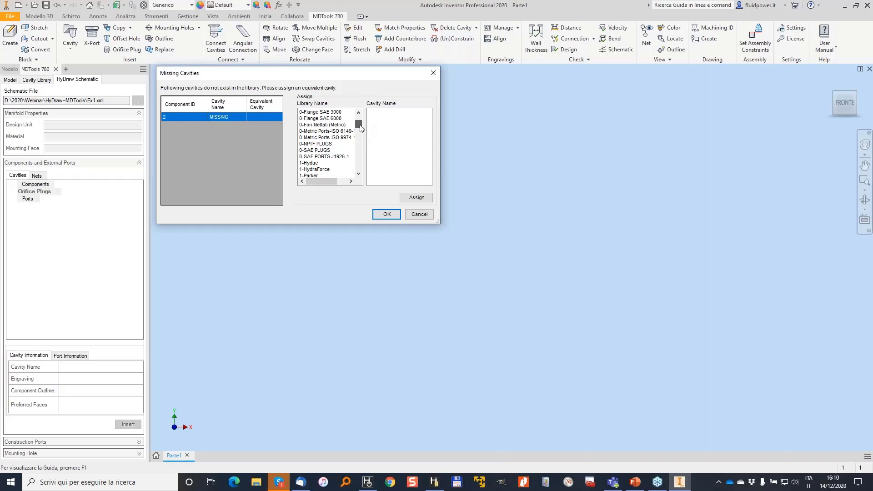
Assign cavity C10-2 from the 1-Parker library as the equivalent for component 2's missing cavity and accept the assignment
{"action": "left_click_drag", "start_coordinate": [360, 118], "coordinate": [362, 128]}
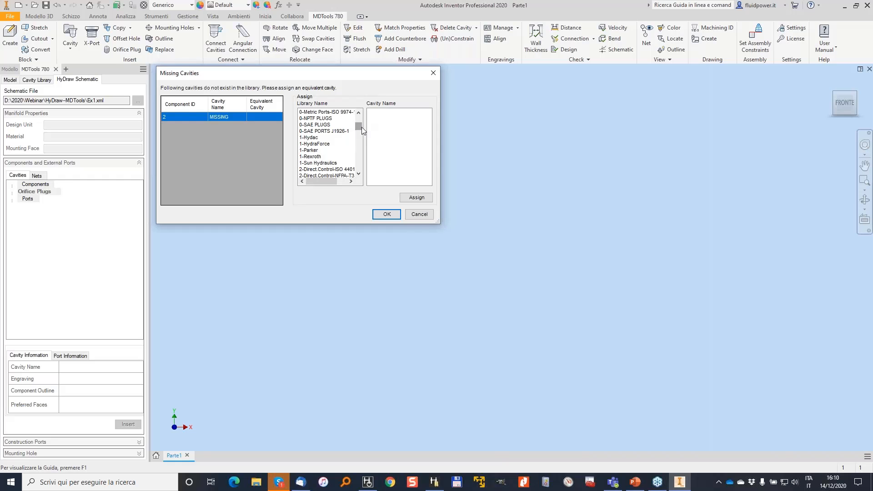
{"action": "left_click", "coordinate": [317, 151]}
{"action": "left_click_drag", "start_coordinate": [424, 119], "coordinate": [425, 136]}
{"action": "left_click", "coordinate": [415, 196]}
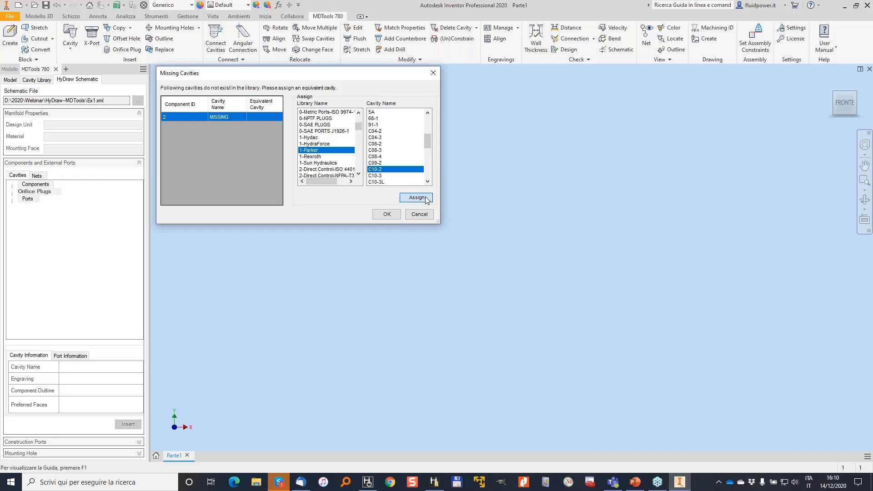
{"action": "left_click", "coordinate": [387, 214]}
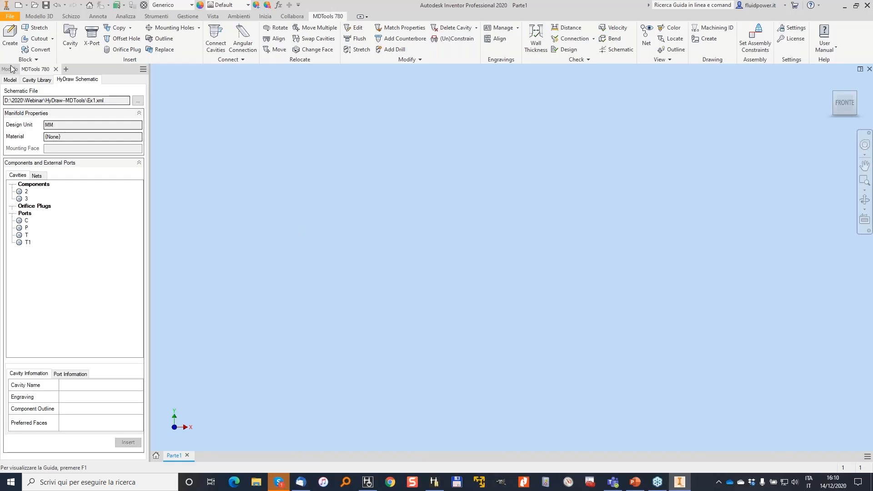
Show component 2's cavity information and create an aluminum block measuring 100 x 100 x 100 mm
{"action": "left_click", "coordinate": [25, 192]}
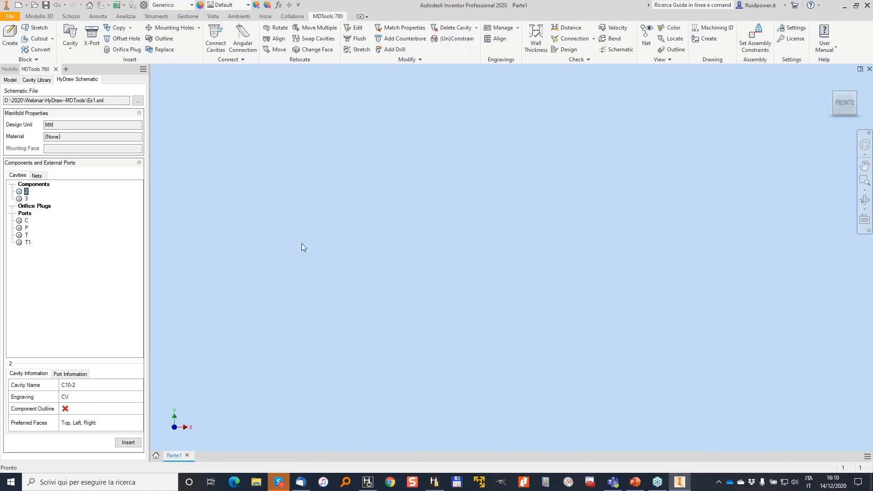
{"action": "left_click", "coordinate": [5, 32]}
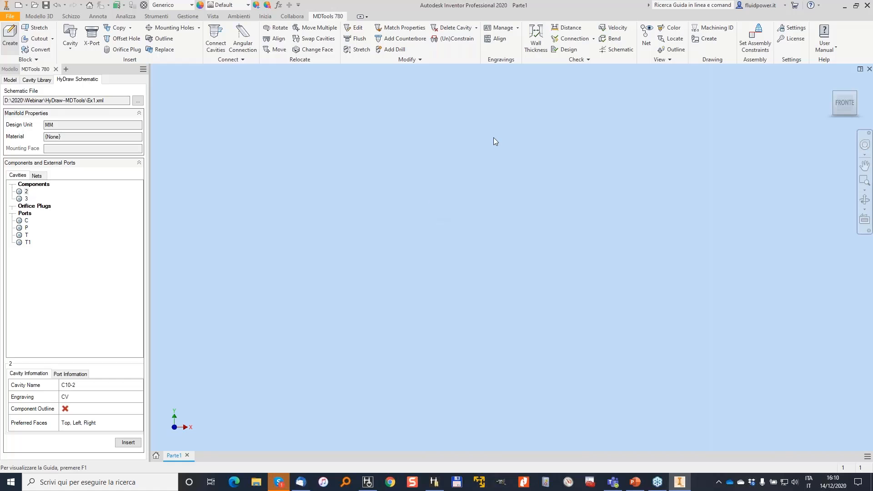
{"action": "type", "text": "100"}
{"action": "key", "text": "Tab"}
{"action": "type", "text": "100"}
{"action": "key", "text": "Return"}
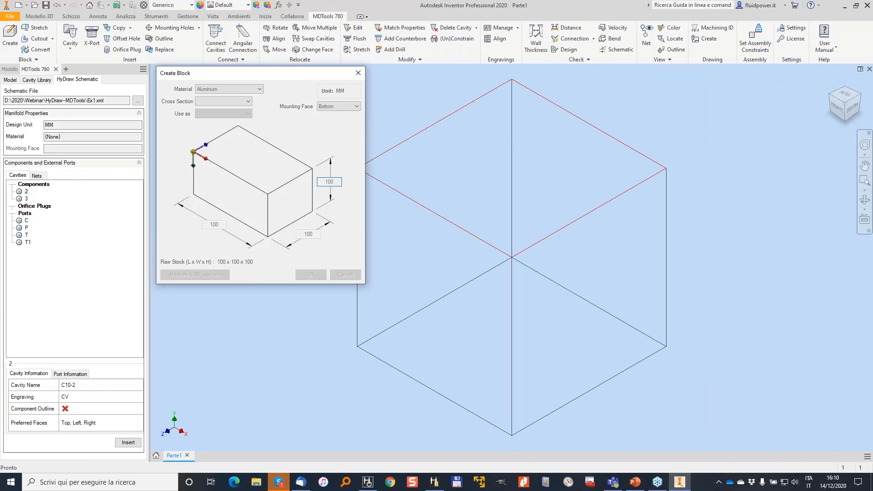
Insert component 3's FC10-3 cavity on the block's top face at about X 32, Y 38
{"action": "left_click", "coordinate": [26, 199]}
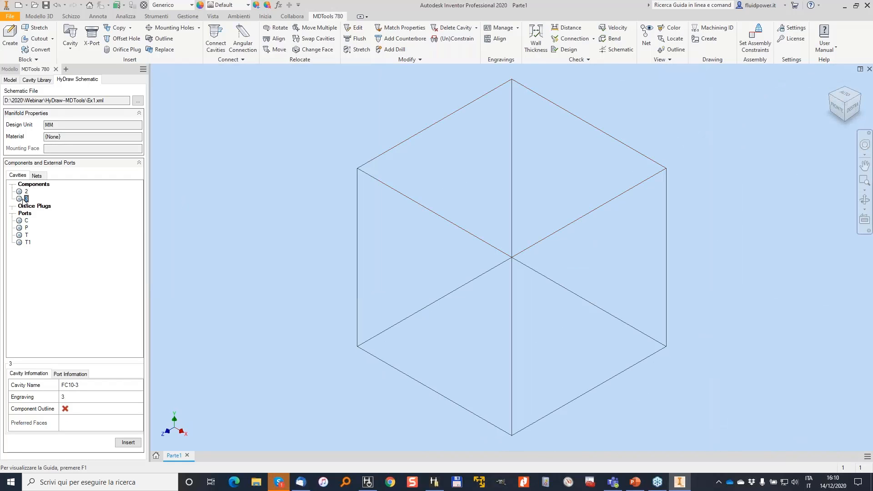
{"action": "double_click", "coordinate": [25, 199]}
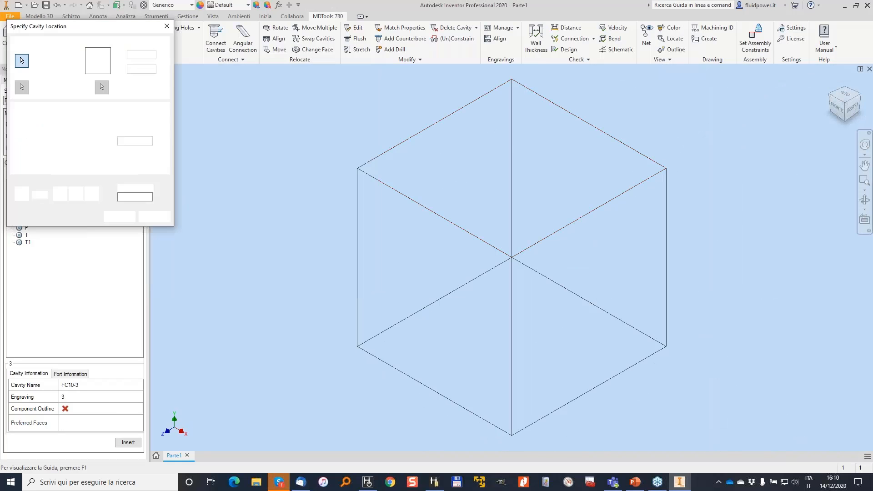
{"action": "left_click", "coordinate": [465, 168]}
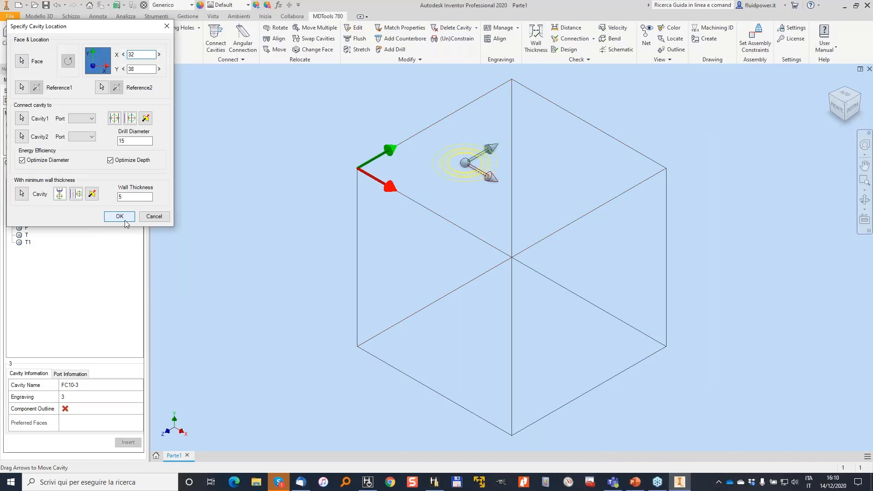
{"action": "left_click", "coordinate": [108, 219]}
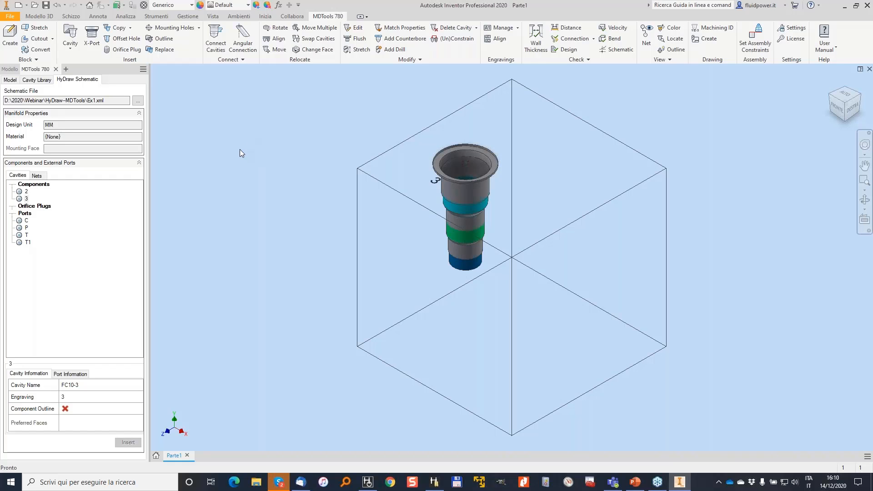
From net T in the schematic's nets, insert port T on the block's right face, connected to cavity 3's T-net port
{"action": "left_click", "coordinate": [42, 176]}
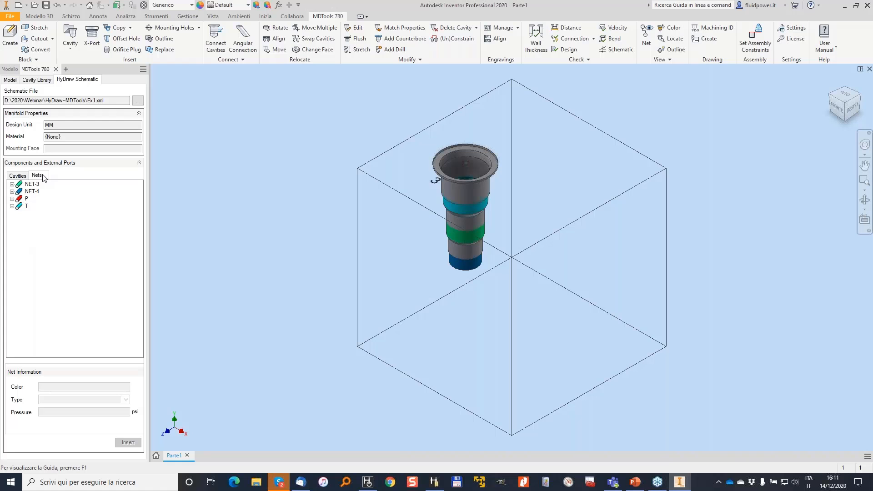
{"action": "double_click", "coordinate": [28, 207]}
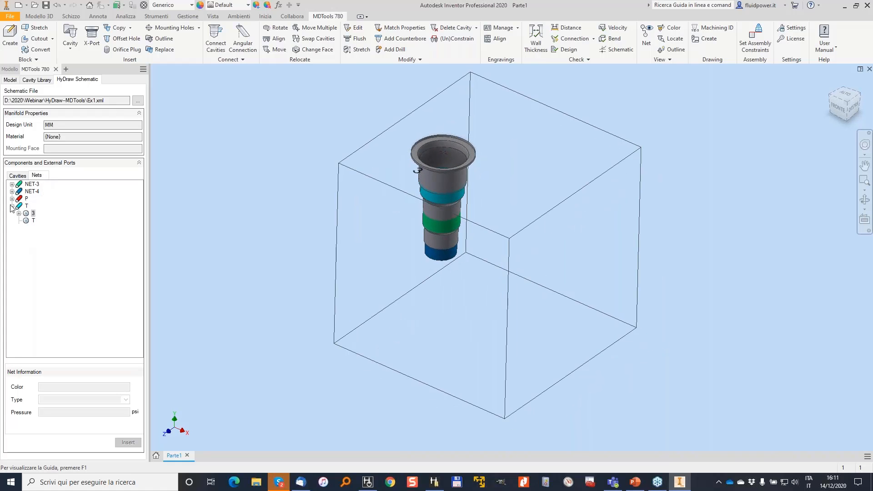
{"action": "double_click", "coordinate": [34, 222]}
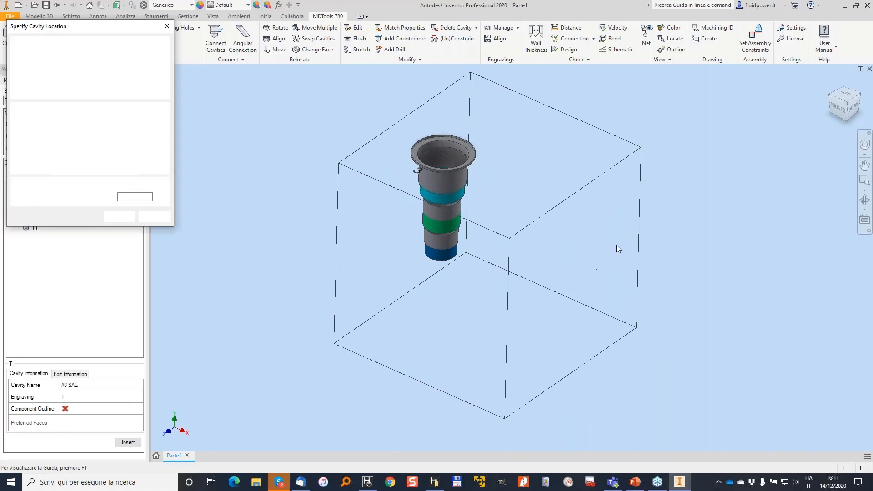
{"action": "left_click", "coordinate": [605, 250]}
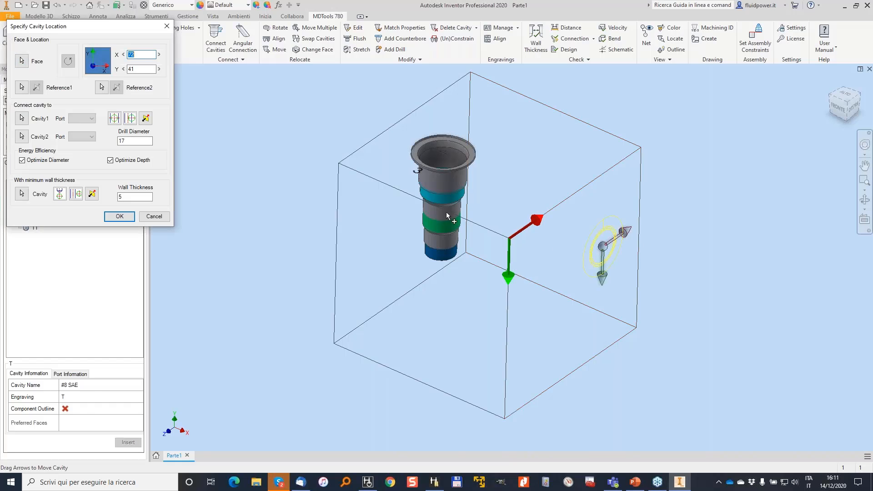
{"action": "left_click", "coordinate": [86, 119]}
{"action": "left_click", "coordinate": [81, 129]}
{"action": "left_click", "coordinate": [120, 216]}
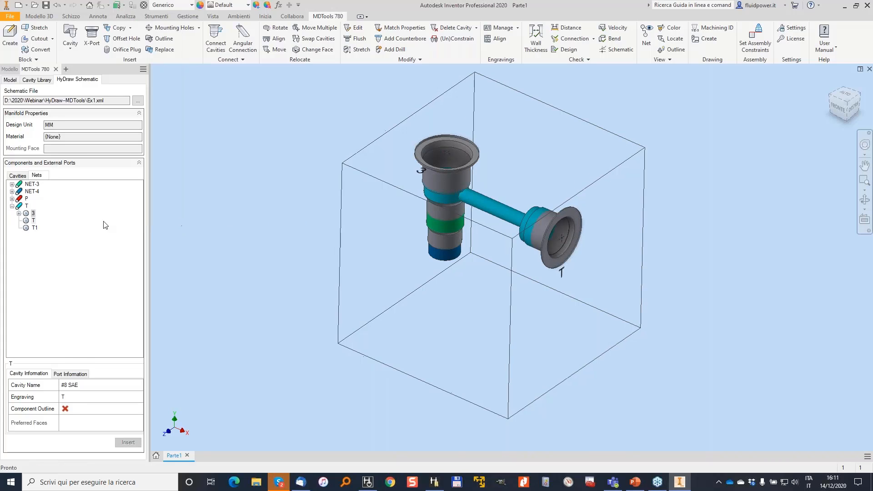
Insert port T1 on the block's back face, connected to cavity 3's T-net port
{"action": "left_click", "coordinate": [32, 227]}
{"action": "middle_click_drag", "start_coordinate": [661, 196], "coordinate": [609, 213], "text": "shift"}
{"action": "left_click", "coordinate": [609, 210]}
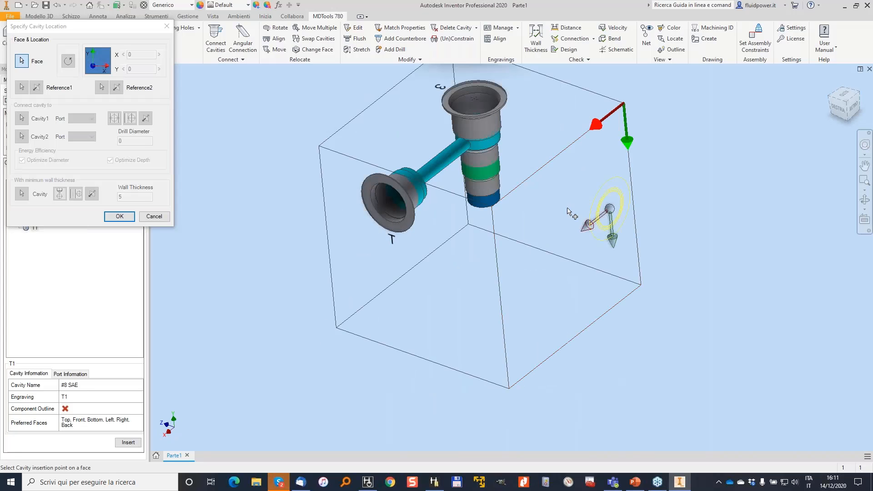
{"action": "left_click", "coordinate": [481, 146]}
{"action": "left_click", "coordinate": [119, 216]}
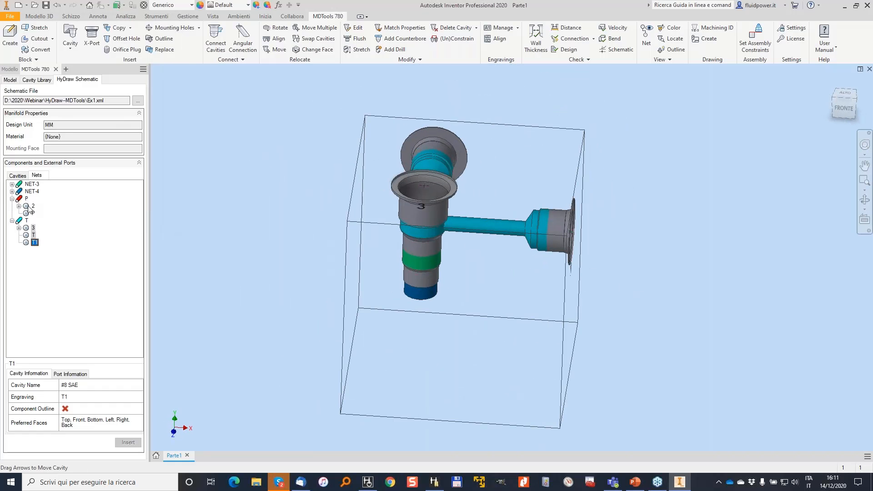
Insert component 2's cavity on the top face at about X 71, Y 70, and port P on the front face, connected to its port 1
{"action": "double_click", "coordinate": [31, 206]}
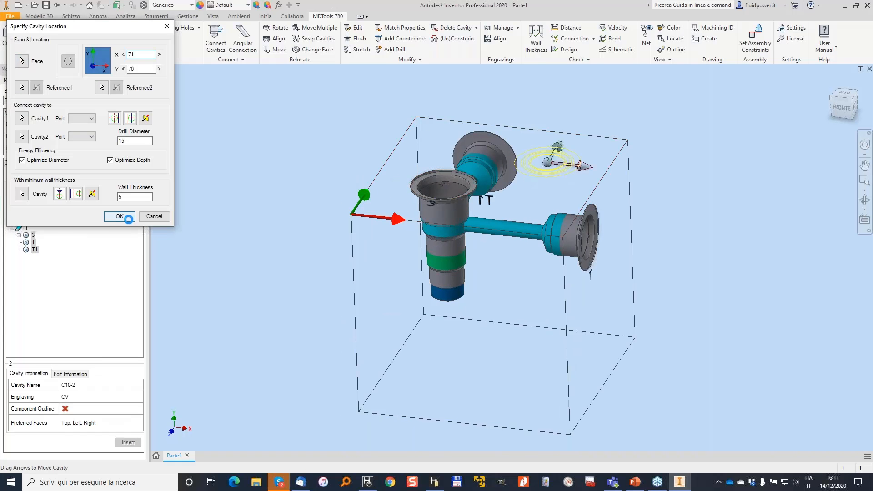
{"action": "left_click", "coordinate": [119, 217]}
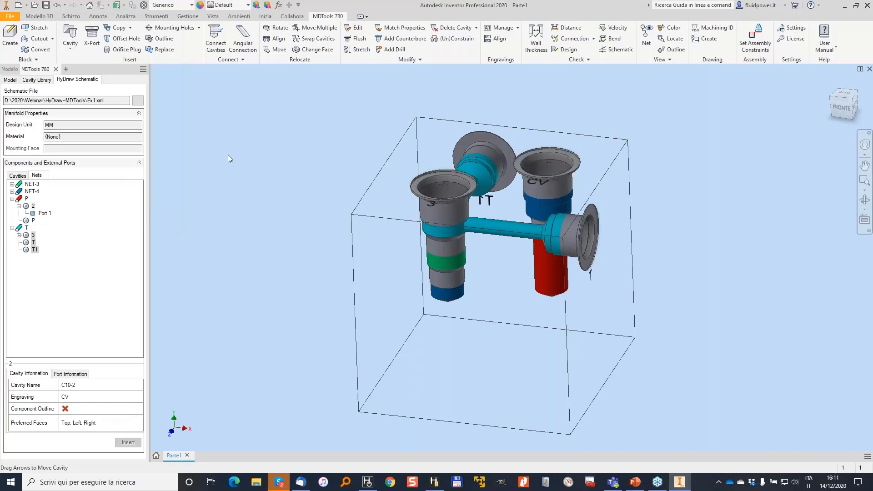
{"action": "double_click", "coordinate": [33, 220]}
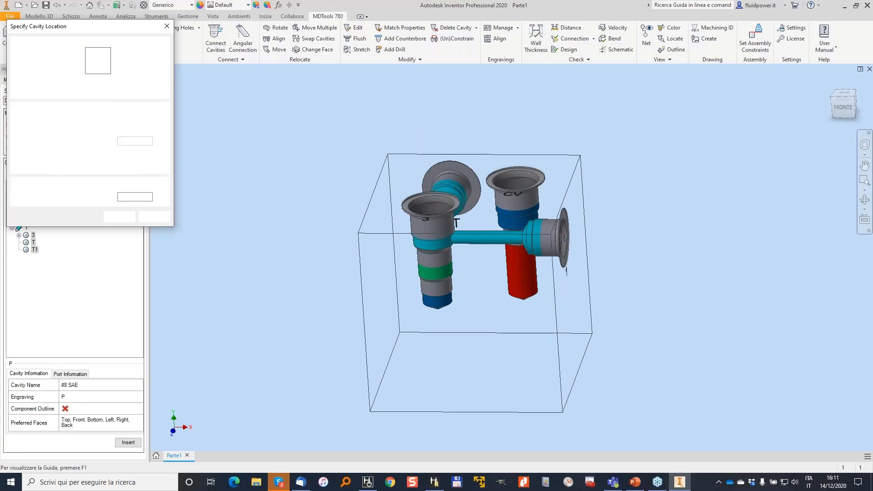
{"action": "left_click", "coordinate": [518, 369]}
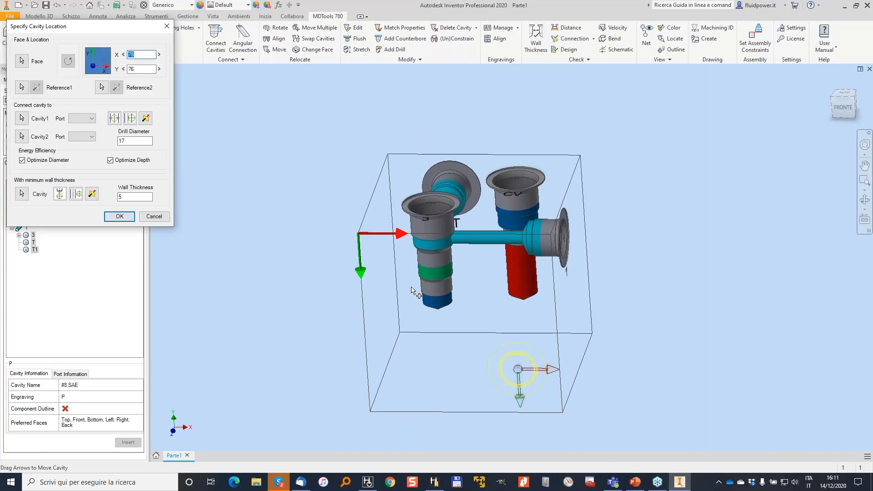
{"action": "left_click", "coordinate": [22, 119]}
{"action": "left_click", "coordinate": [536, 291]}
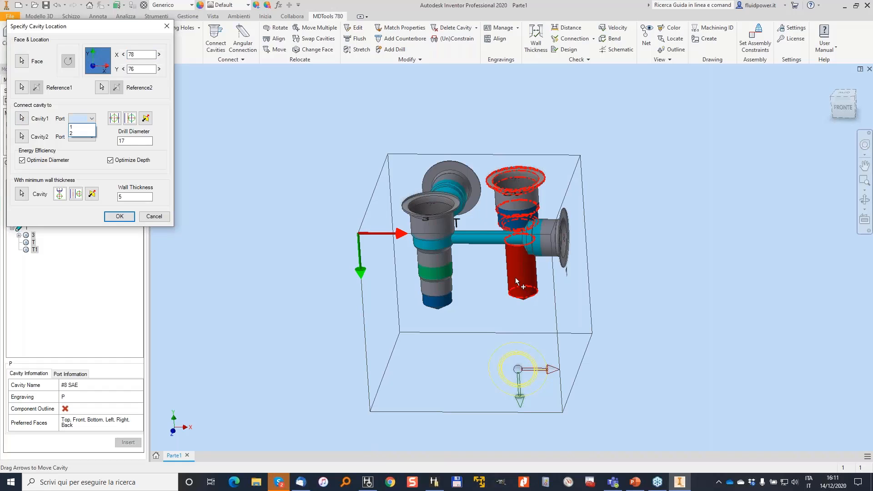
{"action": "left_click", "coordinate": [114, 118]}
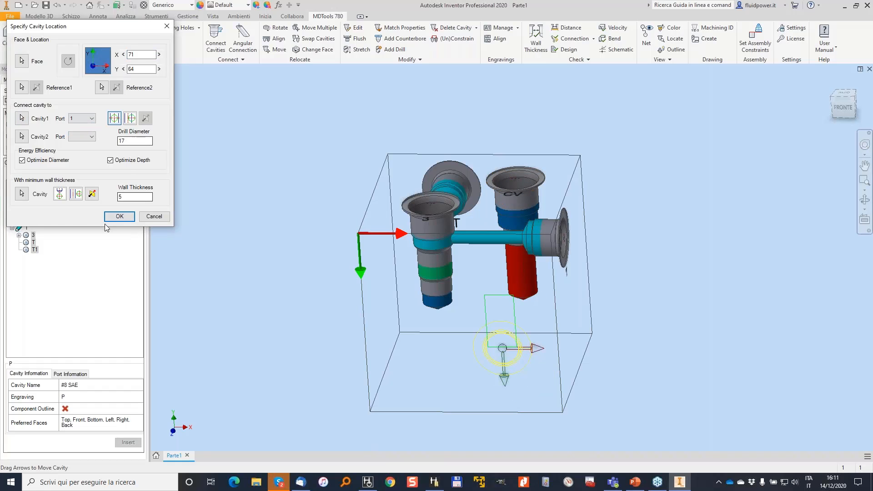
{"action": "key", "text": "Return"}
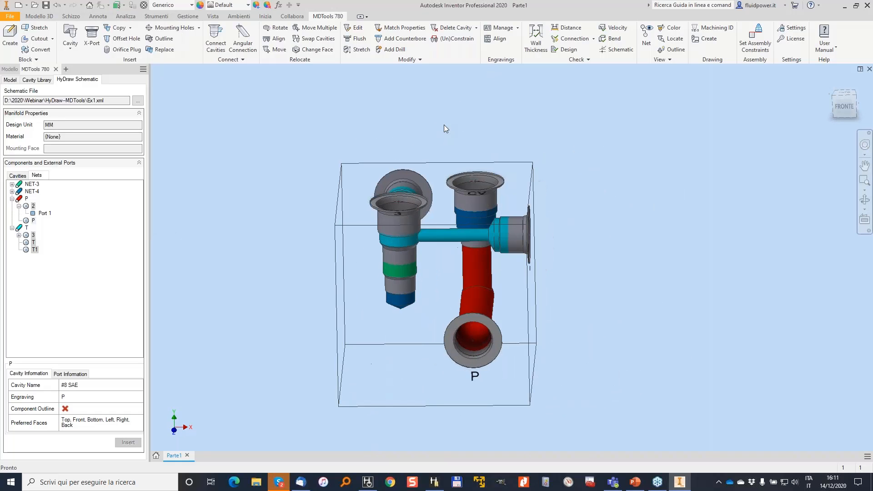
Change the CV cavity's face to the block's left side, connected to port P, with X set to 0 relative to cavity 3
{"action": "left_click", "coordinate": [312, 49]}
{"action": "left_click", "coordinate": [486, 184]}
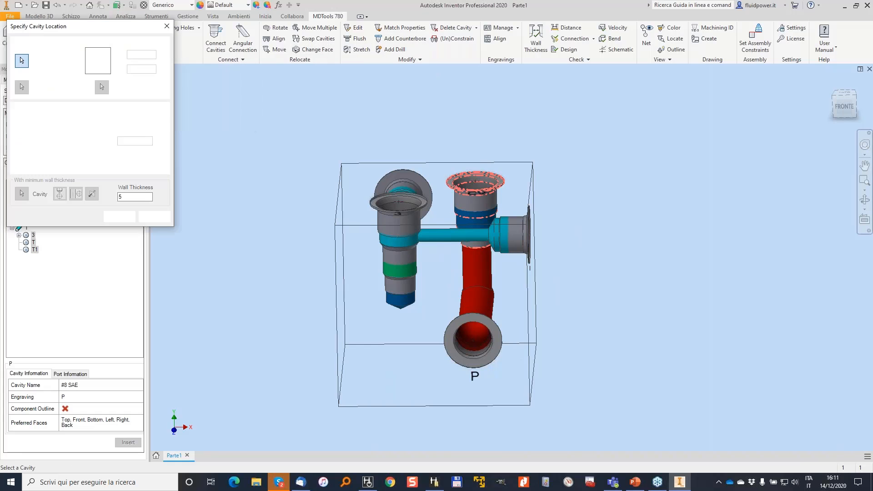
{"action": "left_click", "coordinate": [337, 333]}
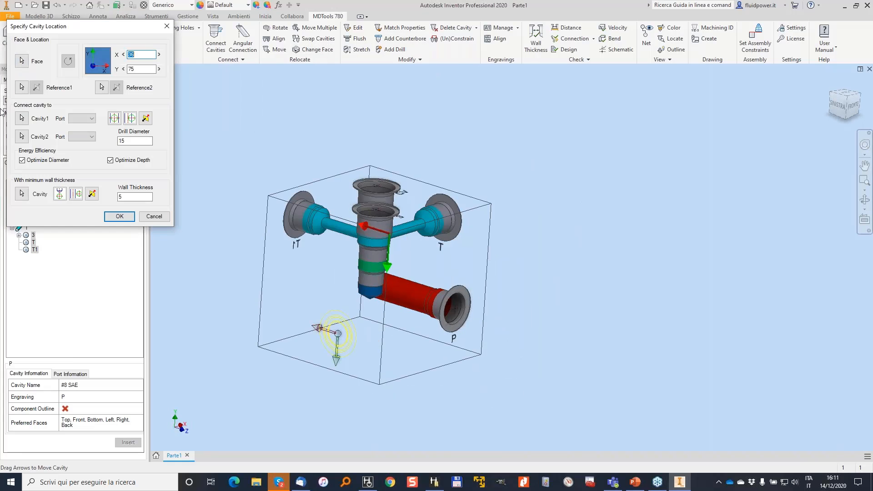
{"action": "left_click", "coordinate": [119, 119]}
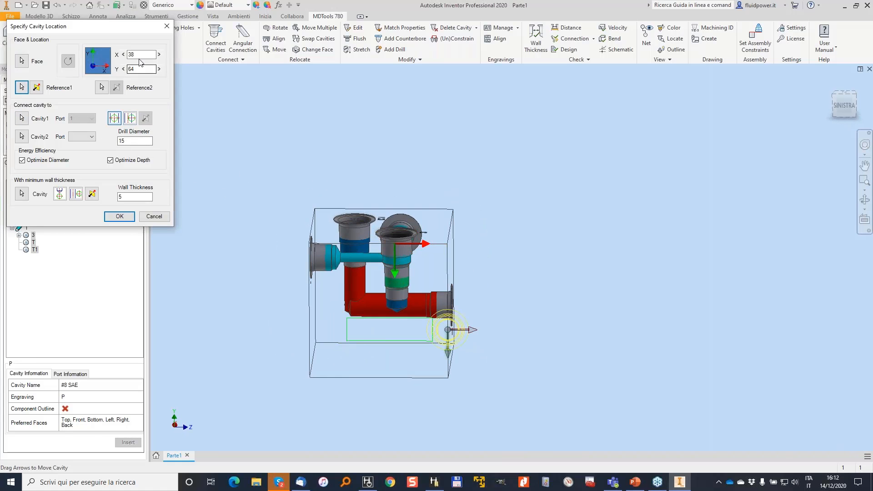
{"action": "left_click", "coordinate": [123, 55]}
{"action": "type", "text": "0"}
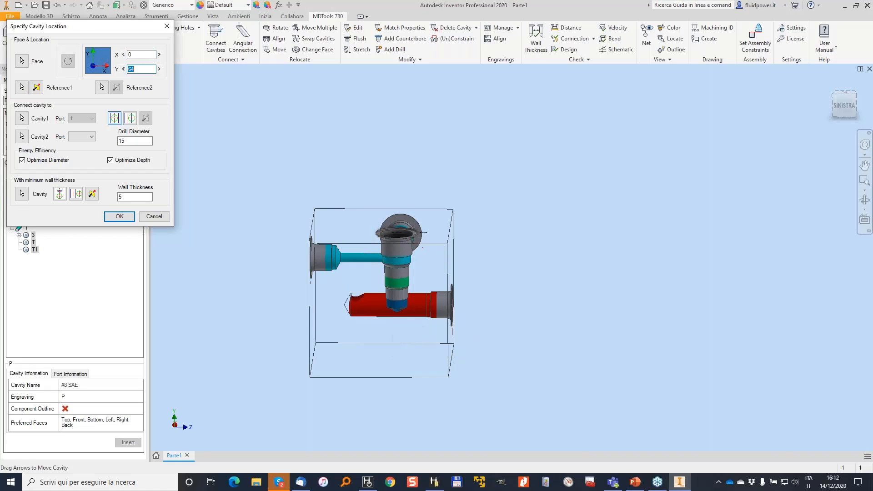
{"action": "key", "text": "Tab"}
{"action": "key", "text": "Return"}
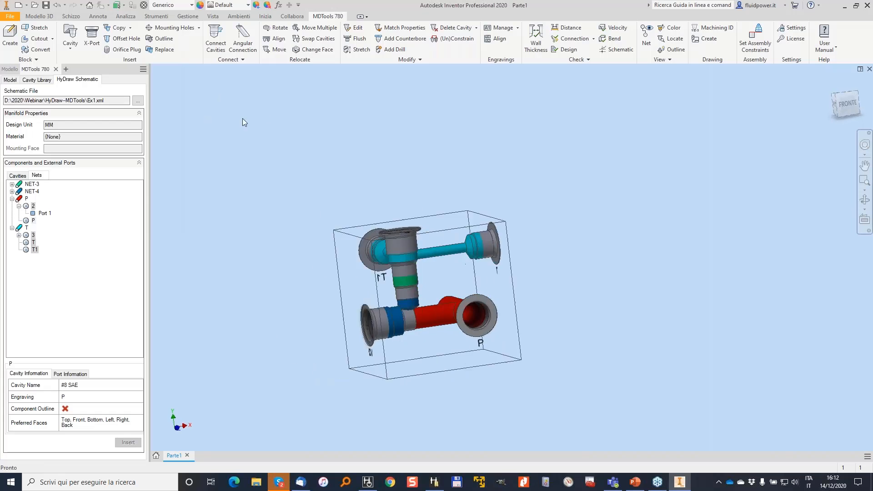
Connect cavity 3's bottom port to the blue port of the CV cavity on the left face
{"action": "left_click", "coordinate": [217, 38]}
{"action": "left_click", "coordinate": [398, 273]}
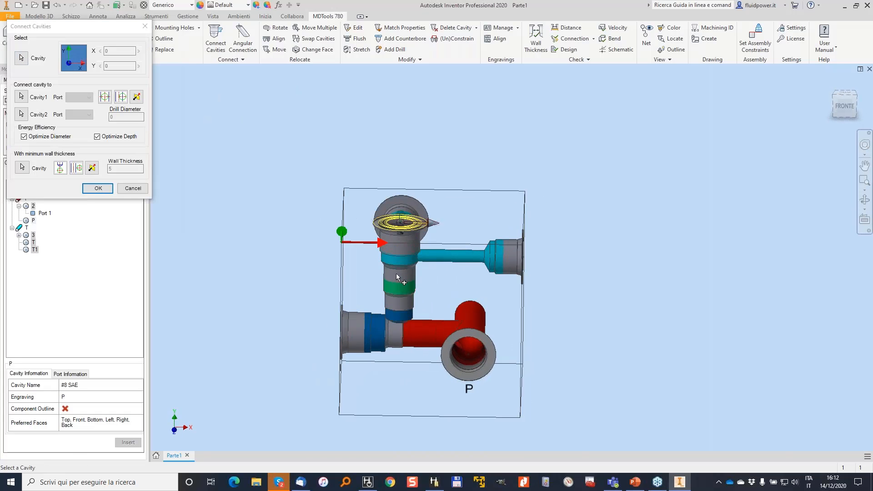
{"action": "left_click", "coordinate": [372, 336]}
{"action": "left_click", "coordinate": [73, 112]}
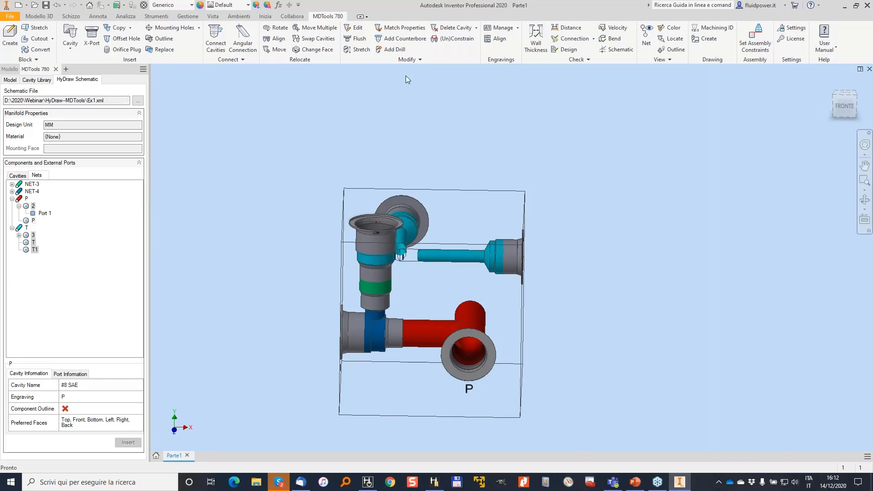
Stretch port T's drill so that it reaches cavity 3
{"action": "left_click", "coordinate": [275, 39]}
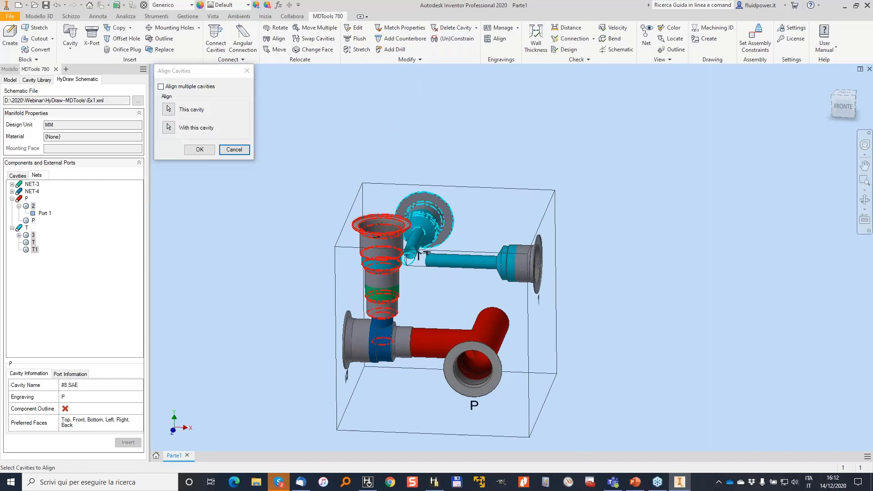
{"action": "left_click", "coordinate": [234, 150]}
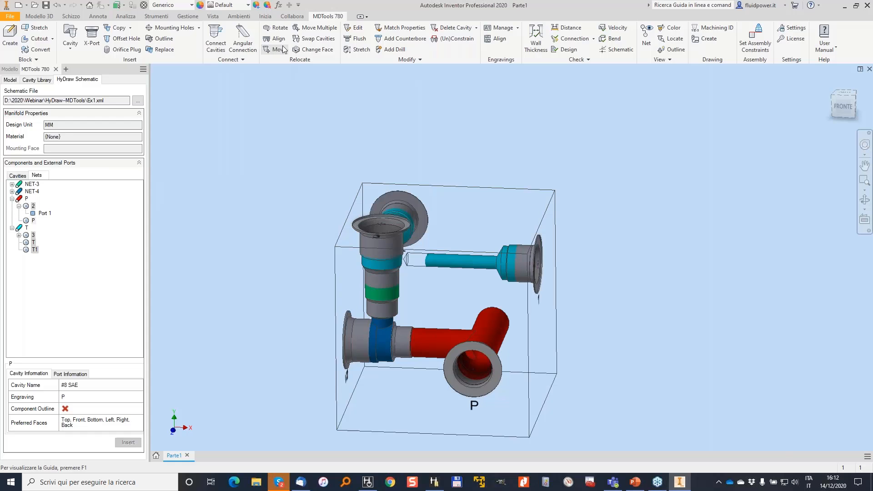
{"action": "left_click", "coordinate": [358, 49]}
{"action": "left_click", "coordinate": [406, 263]}
{"action": "left_click", "coordinate": [80, 143]}
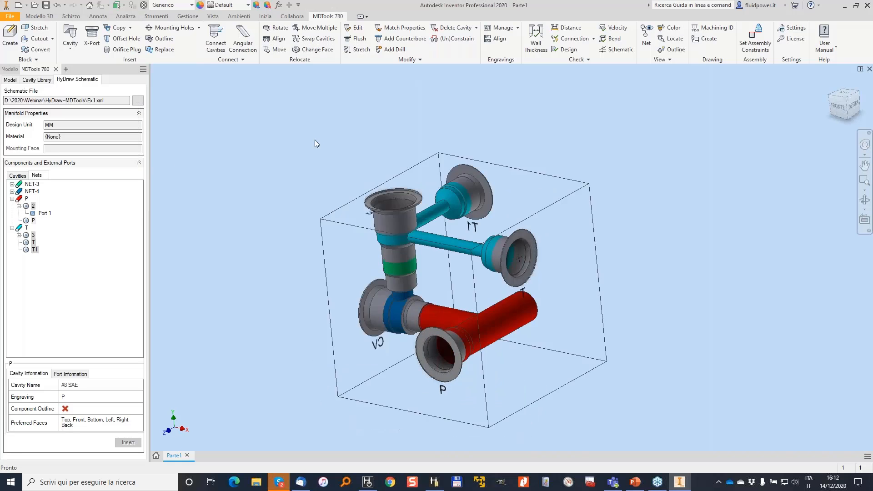
Insert port C from NET-3 on the block's front face, connected to cavity 3's green port
{"action": "left_click", "coordinate": [12, 184]}
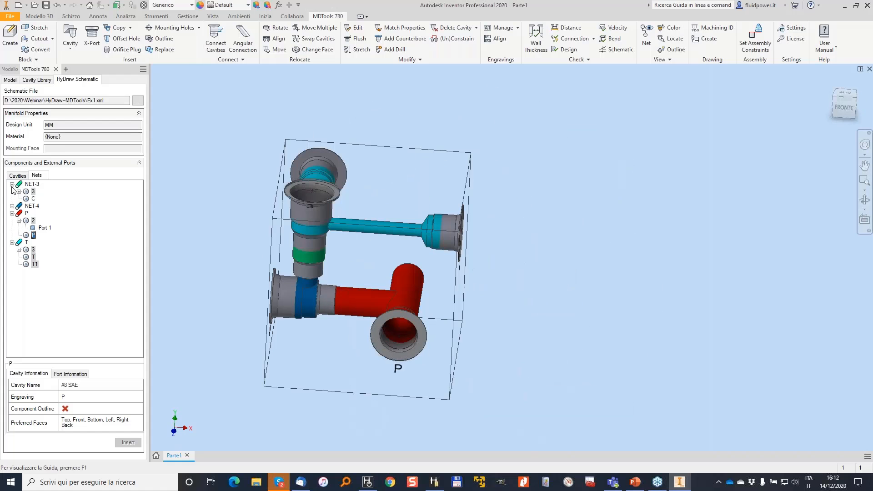
{"action": "left_click", "coordinate": [34, 199]}
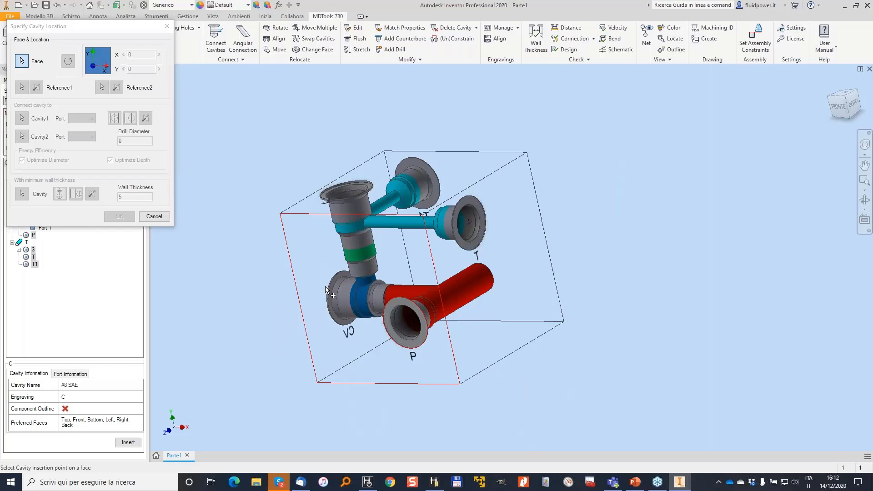
{"action": "left_click", "coordinate": [313, 262]}
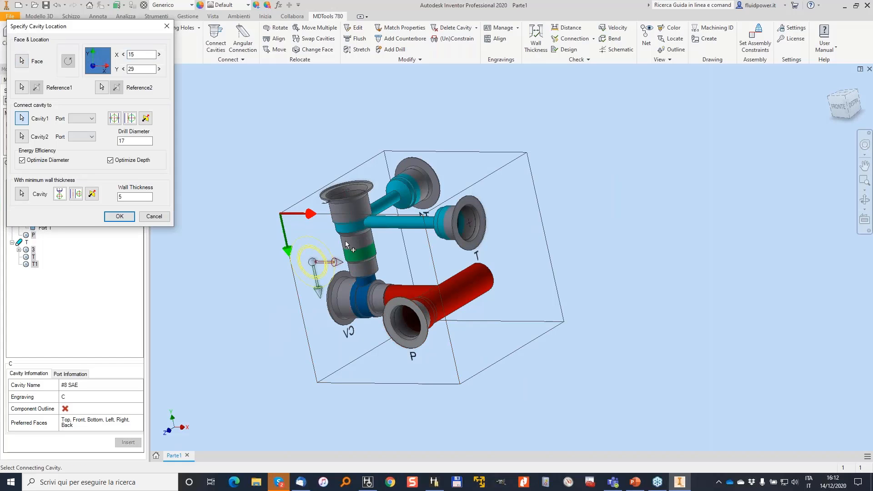
{"action": "left_click", "coordinate": [357, 252]}
{"action": "left_click", "coordinate": [120, 217]}
Run the bend check and update ports P and T to their recommended depths of 41 and 83 mm
{"action": "middle_click_drag", "start_coordinate": [460, 192], "coordinate": [523, 216], "text": "shift"}
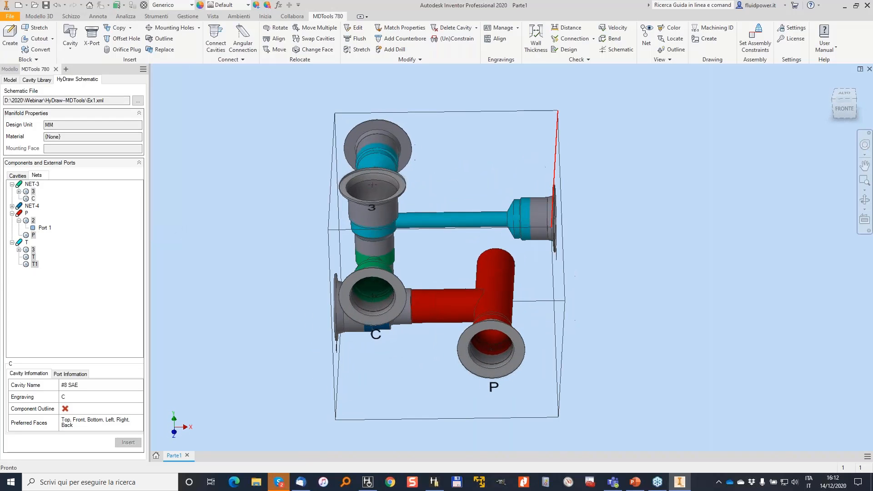
{"action": "left_click", "coordinate": [609, 39]}
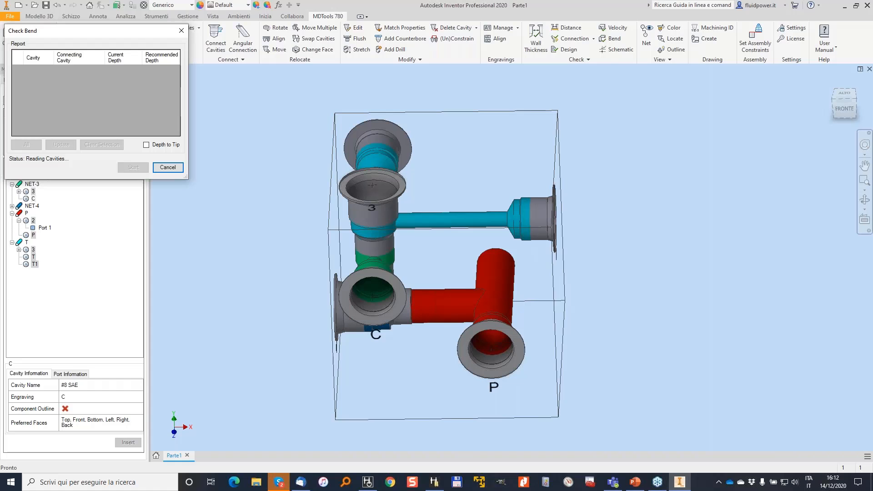
{"action": "left_click", "coordinate": [26, 144]}
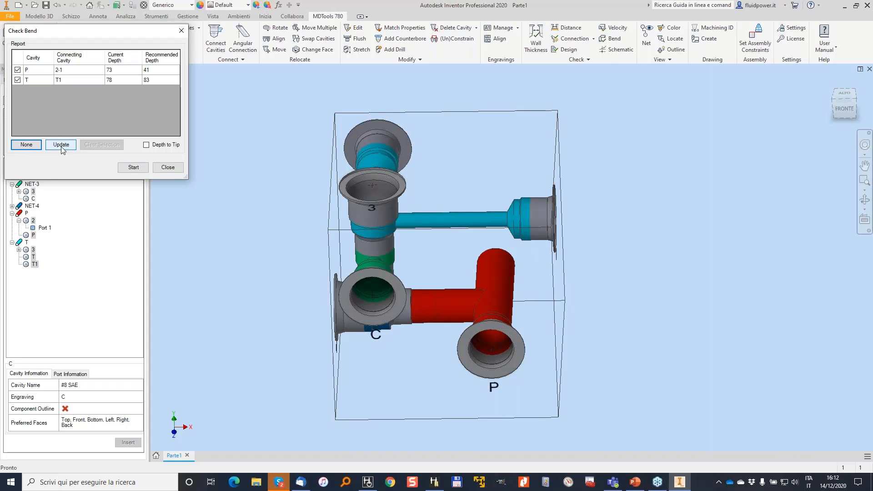
{"action": "left_click", "coordinate": [62, 146]}
{"action": "left_click", "coordinate": [177, 169]}
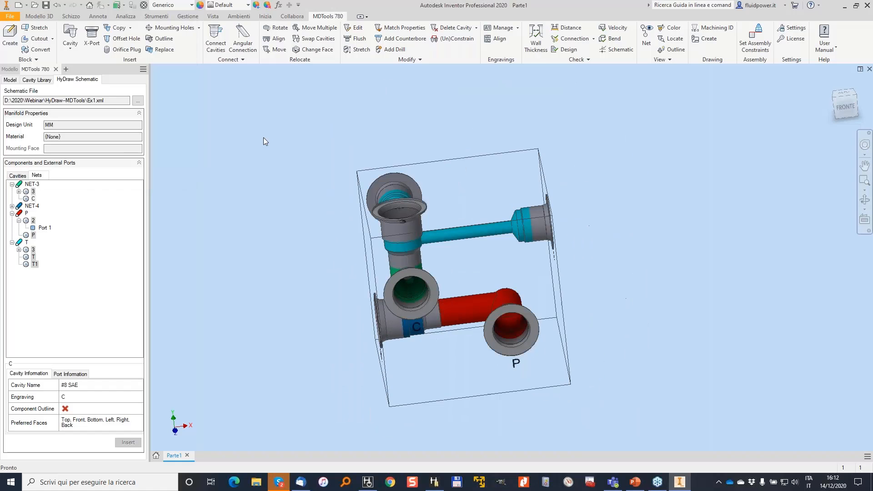
Shorten the block by removing 20 mm of length at cutting plane location 52, with drill depths updated
{"action": "left_click", "coordinate": [10, 36]}
{"action": "left_click_drag", "start_coordinate": [176, 120], "coordinate": [213, 120]}
{"action": "left_click", "coordinate": [233, 93]}
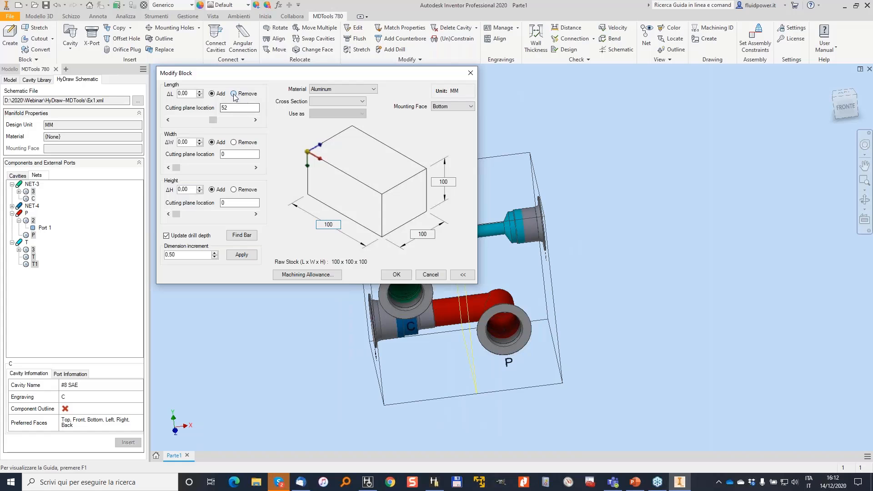
{"action": "type", "text": "20"}
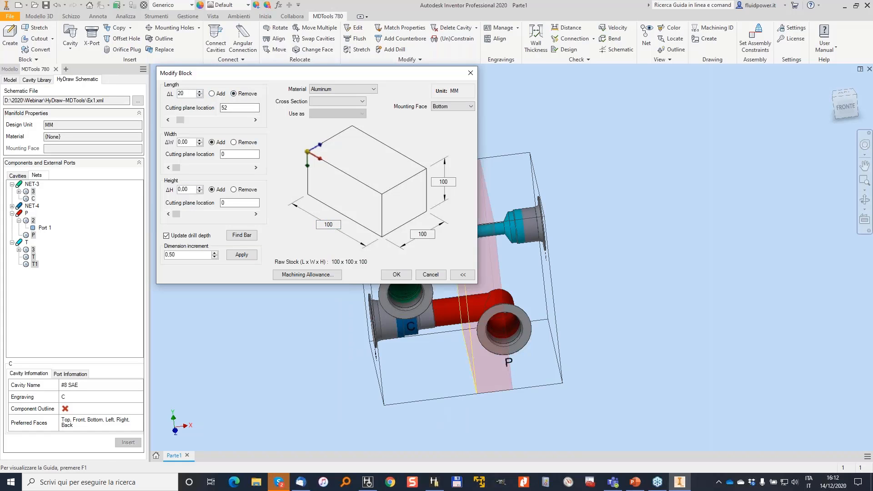
{"action": "key", "text": "Return"}
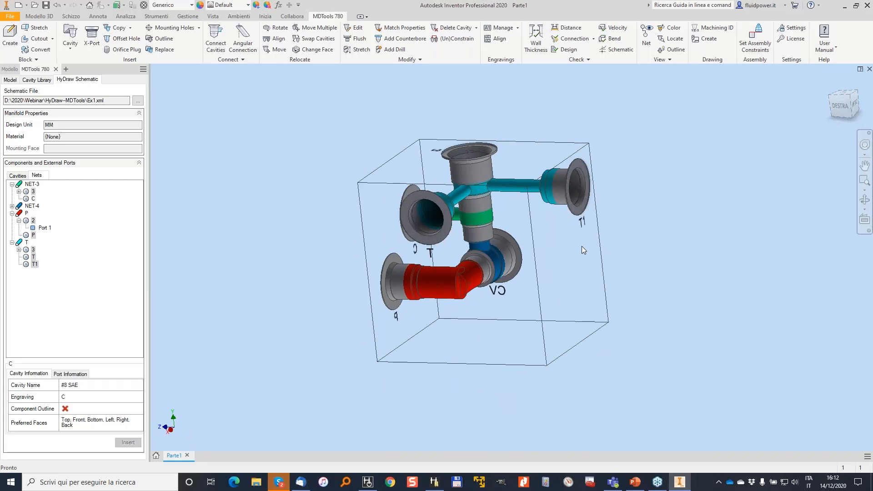
Stretch the block's back face to bring the block width to 80 mm
{"action": "left_click", "coordinate": [588, 250]}
{"action": "left_click", "coordinate": [606, 234]}
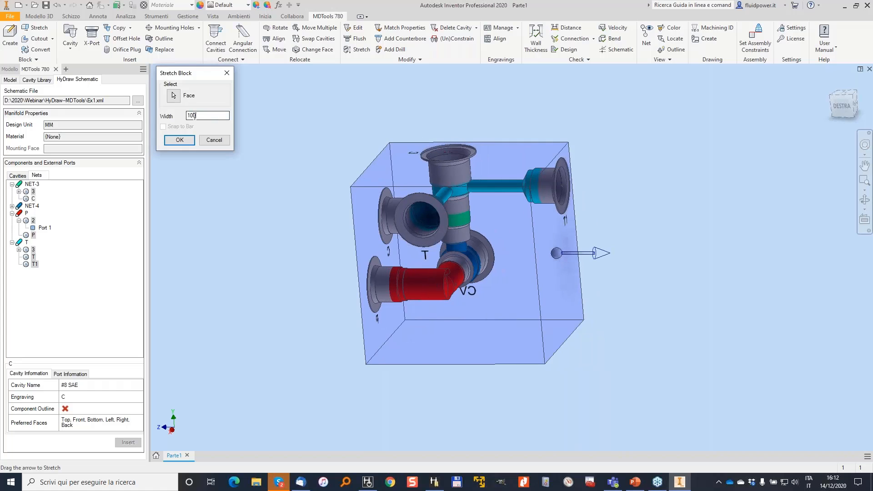
{"action": "type", "text": "80"}
{"action": "key", "text": "Return"}
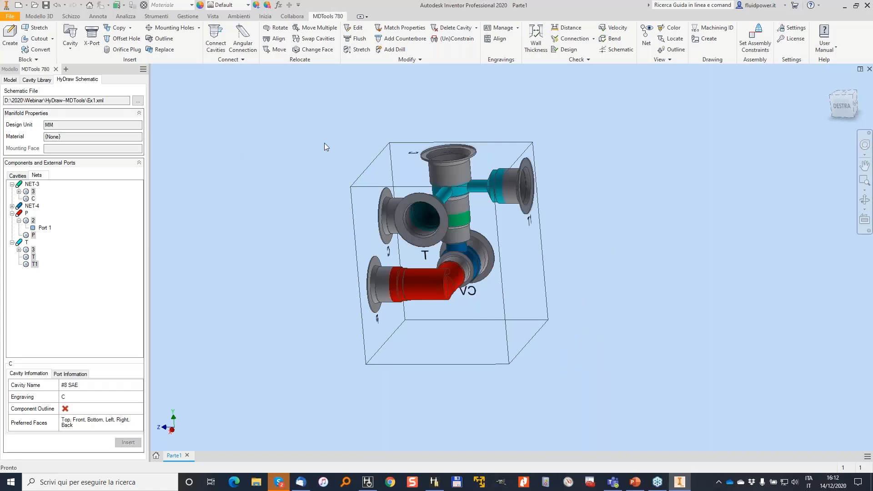
List the HyDraw schematic's cavities and view component 2's cavity information
{"action": "middle_click_drag", "start_coordinate": [465, 201], "coordinate": [469, 116], "text": "shift"}
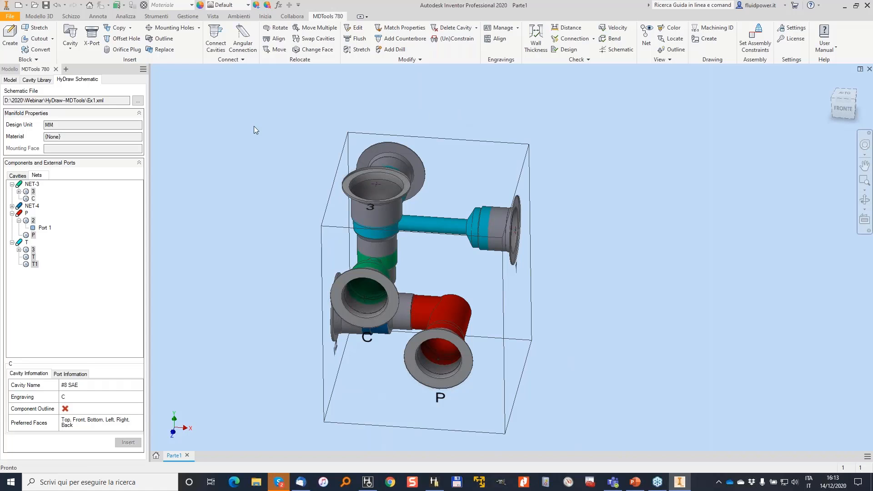
{"action": "left_click", "coordinate": [17, 176]}
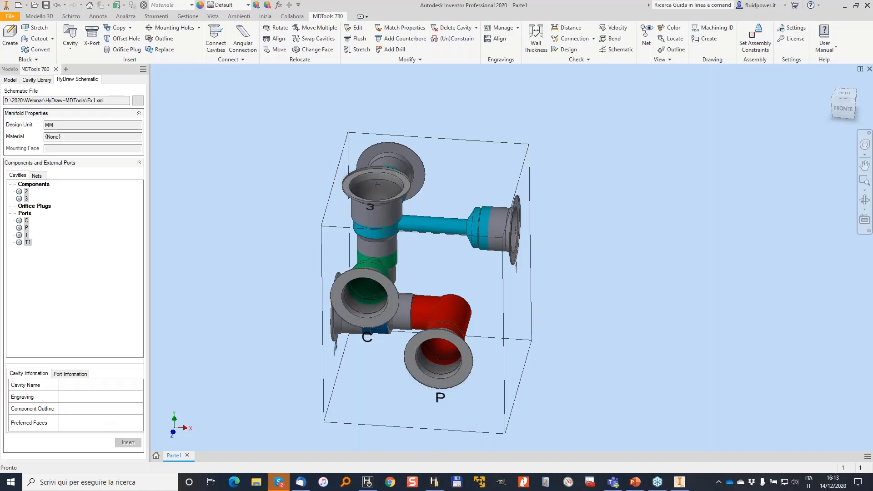
{"action": "mouse_move", "coordinate": [16, 174]}
{"action": "left_mouse_down"}
{"action": "mouse_move", "coordinate": [3, 210]}
{"action": "mouse_move", "coordinate": [69, 228]}
{"action": "mouse_move", "coordinate": [17, 175]}
{"action": "left_mouse_up"}
{"action": "left_click", "coordinate": [26, 192]}
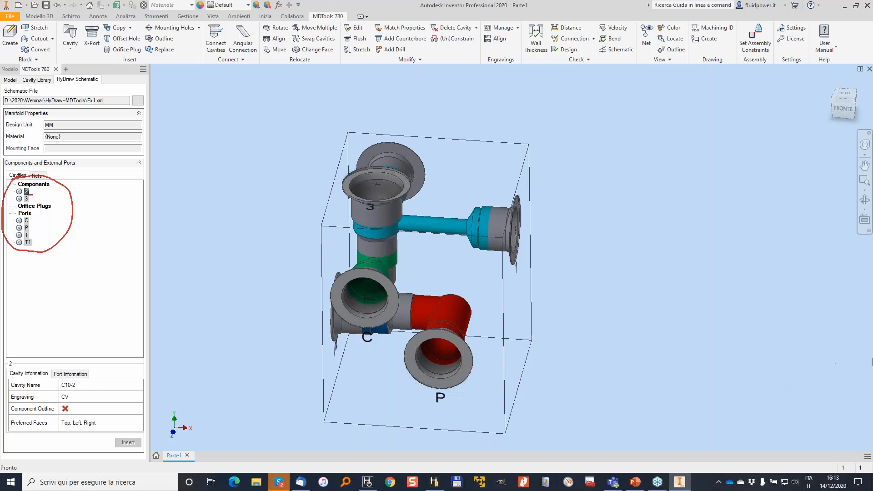
{"action": "left_click", "coordinate": [858, 373]}
Check the model against the schematic and zoom to port P from the wrong port type entry
{"action": "mouse_move", "coordinate": [636, 35]}
{"action": "left_mouse_down"}
{"action": "mouse_move", "coordinate": [592, 48]}
{"action": "mouse_move", "coordinate": [626, 36]}
{"action": "mouse_move", "coordinate": [608, 74]}
{"action": "left_mouse_up"}
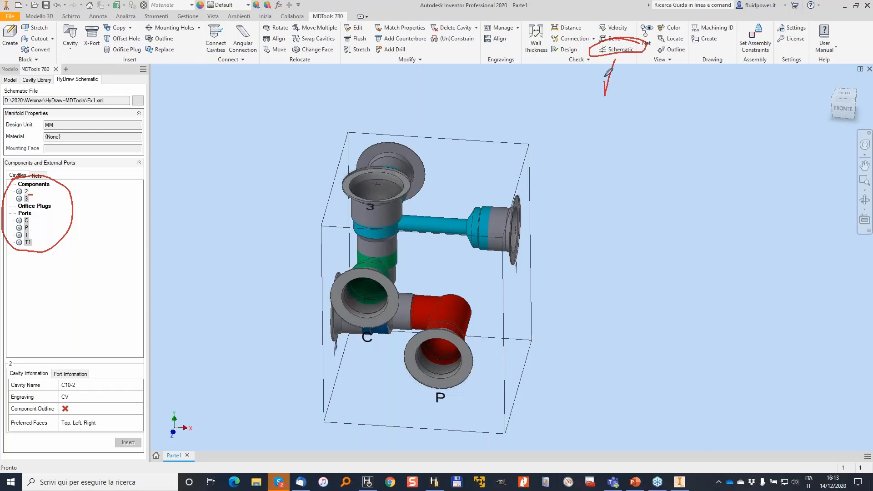
{"action": "left_click", "coordinate": [619, 49]}
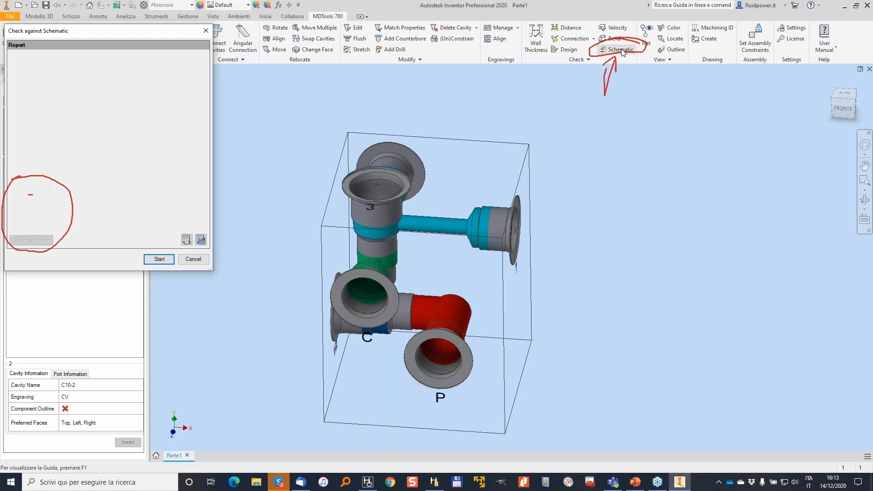
{"action": "left_click", "coordinate": [157, 258]}
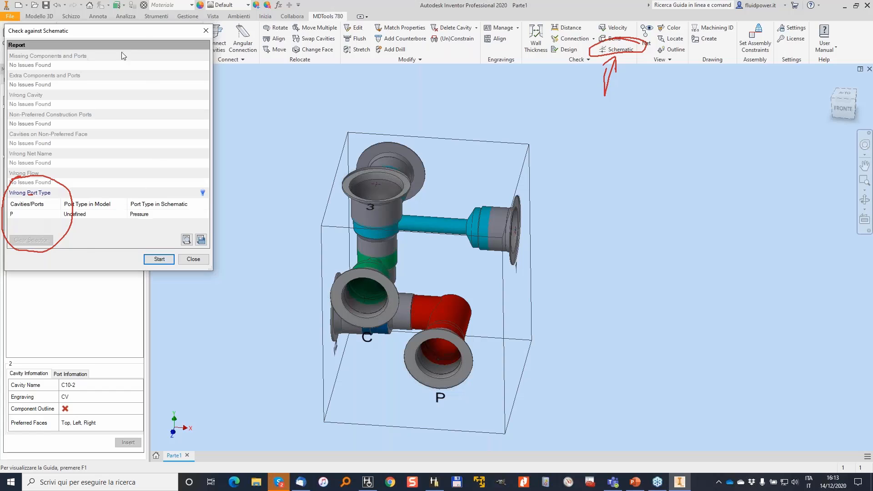
{"action": "key", "text": "F4"}
{"action": "left_click_drag", "start_coordinate": [137, 32], "coordinate": [279, 32]}
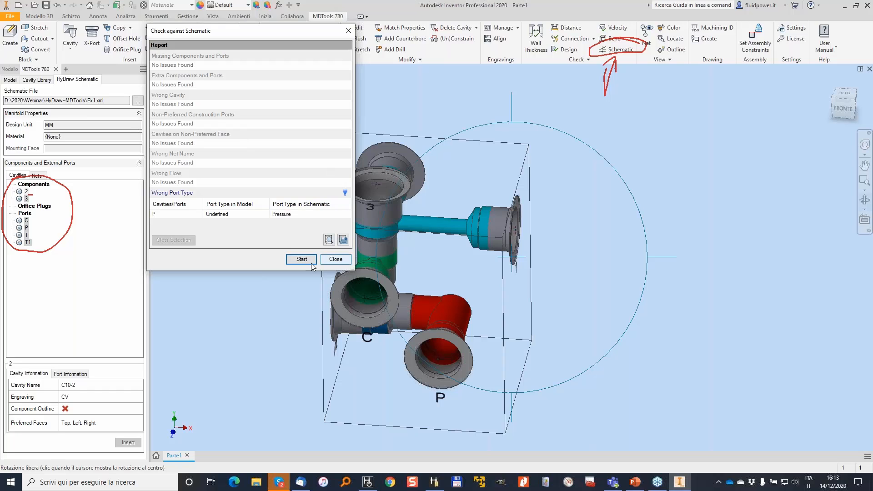
{"action": "left_click", "coordinate": [160, 215]}
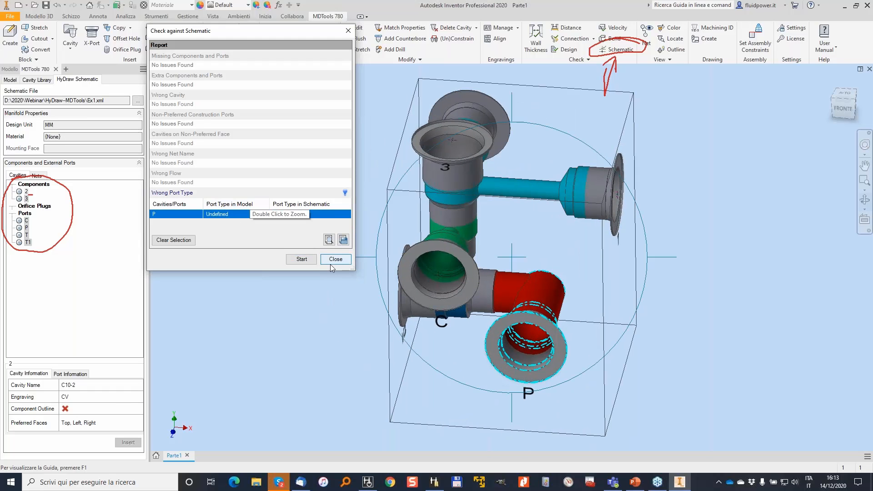
Set port P's type to Pressure in the model's port information
{"action": "left_click", "coordinate": [11, 80]}
{"action": "left_click", "coordinate": [25, 143]}
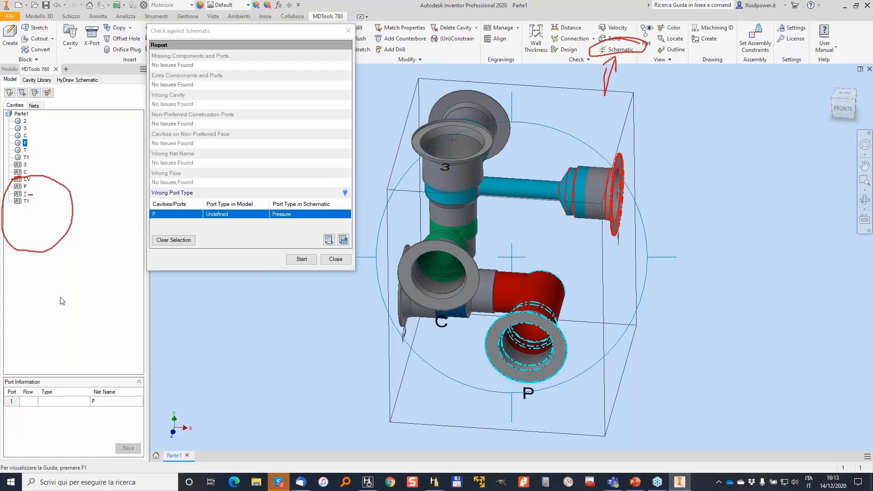
{"action": "left_click", "coordinate": [64, 401]}
{"action": "left_click", "coordinate": [64, 401]}
{"action": "left_click", "coordinate": [64, 415]}
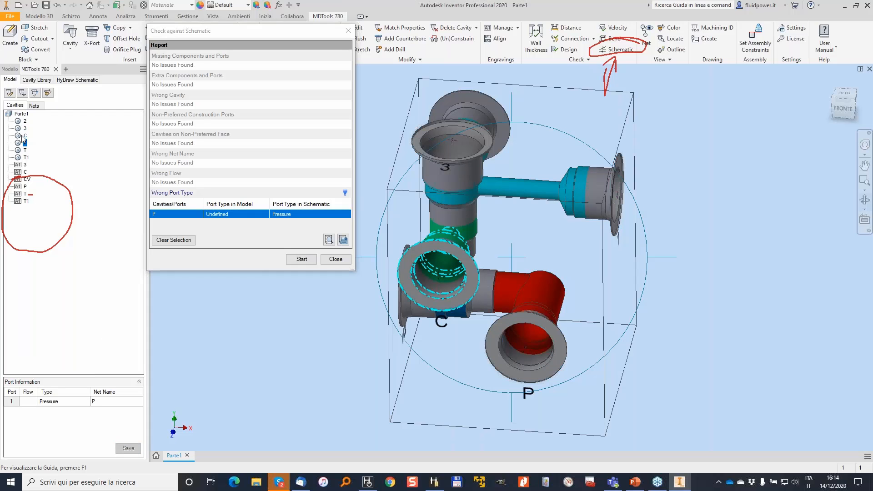
Rerun the check against the schematic with port P's new type and close the report
{"action": "left_click", "coordinate": [298, 263]}
{"action": "left_click", "coordinate": [298, 262]}
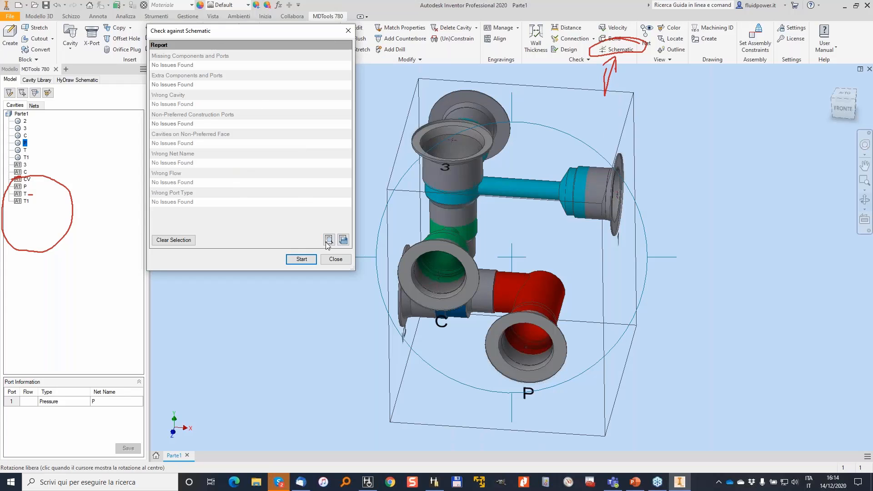
{"action": "left_click", "coordinate": [336, 259]}
Edit the cavity of port T and change its net name to Y
{"action": "middle_click_drag", "start_coordinate": [651, 186], "coordinate": [535, 196], "text": "shift"}
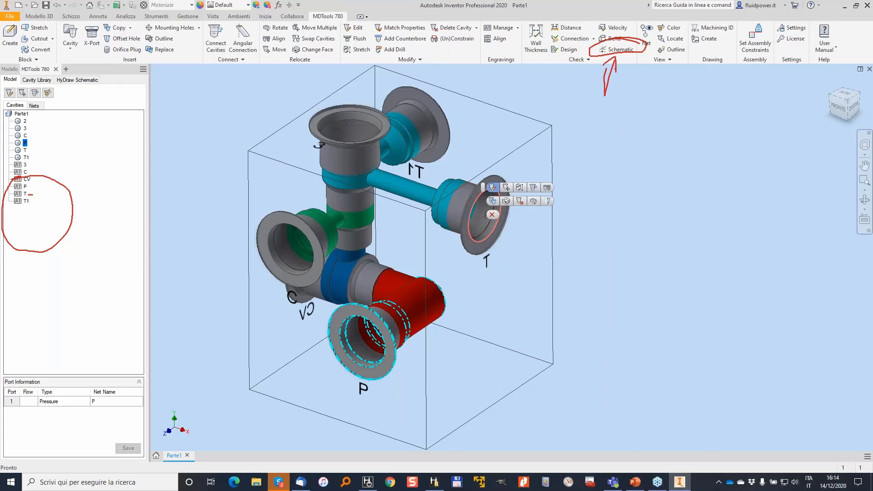
{"action": "left_click", "coordinate": [493, 187]}
{"action": "left_click", "coordinate": [248, 214]}
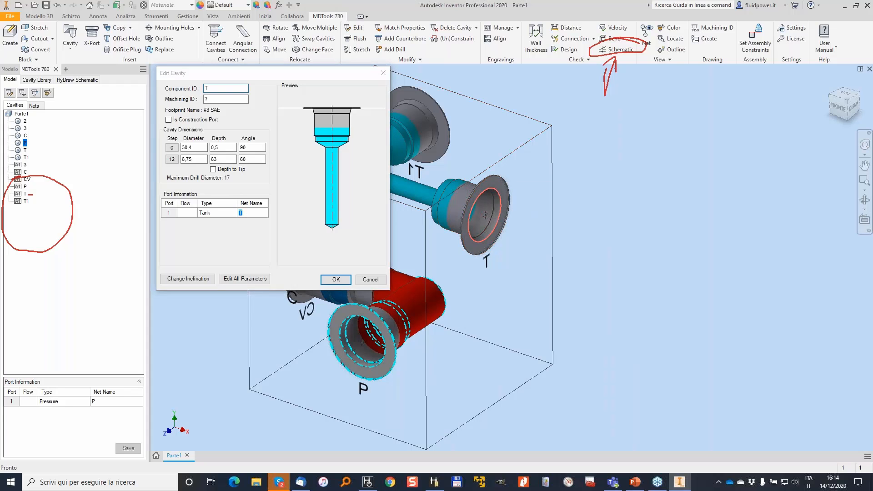
{"action": "left_click", "coordinate": [248, 214]}
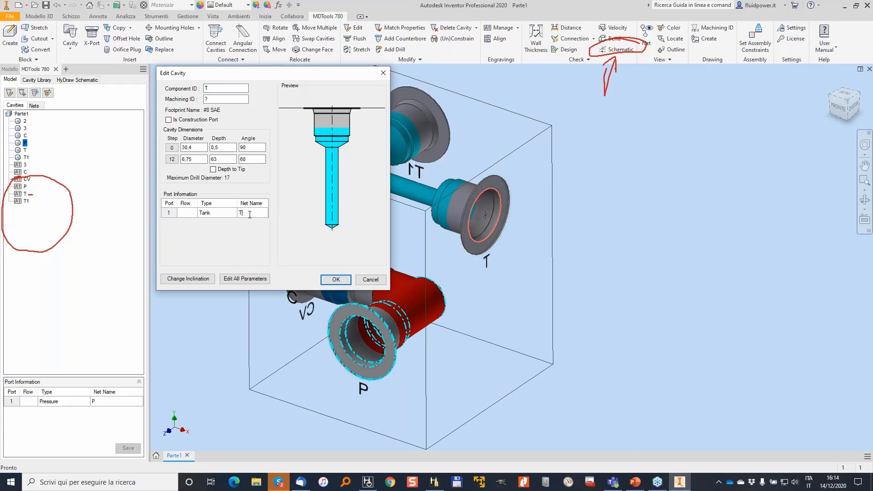
{"action": "type", "text": "Y"}
{"action": "left_click", "coordinate": [341, 282]}
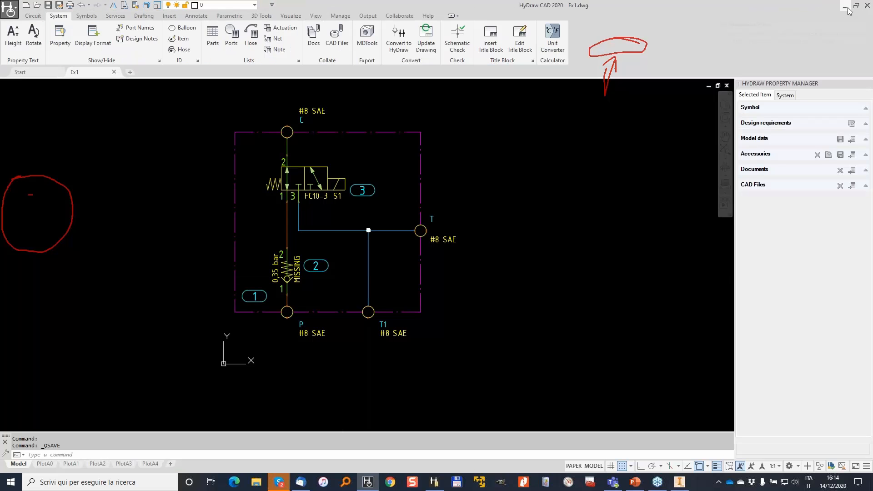
Return from HyDraw CAD to Inventor and check the model with port T's changed net name against the schematic
{"action": "left_click", "coordinate": [848, 8]}
{"action": "middle_click_drag", "start_coordinate": [614, 182], "coordinate": [661, 164], "text": "shift"}
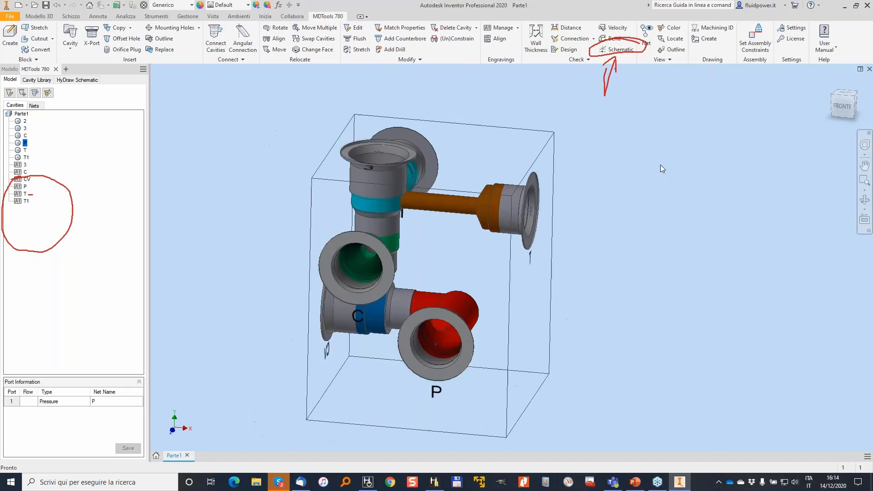
{"action": "scroll", "coordinate": [437, 202], "scroll_direction": "up", "scroll_amount": 3}
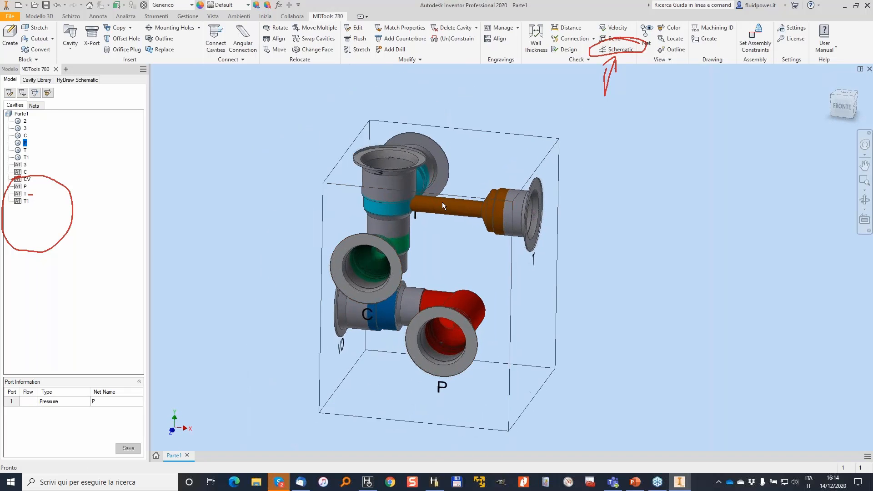
{"action": "left_click", "coordinate": [624, 50]}
{"action": "left_click", "coordinate": [159, 258]}
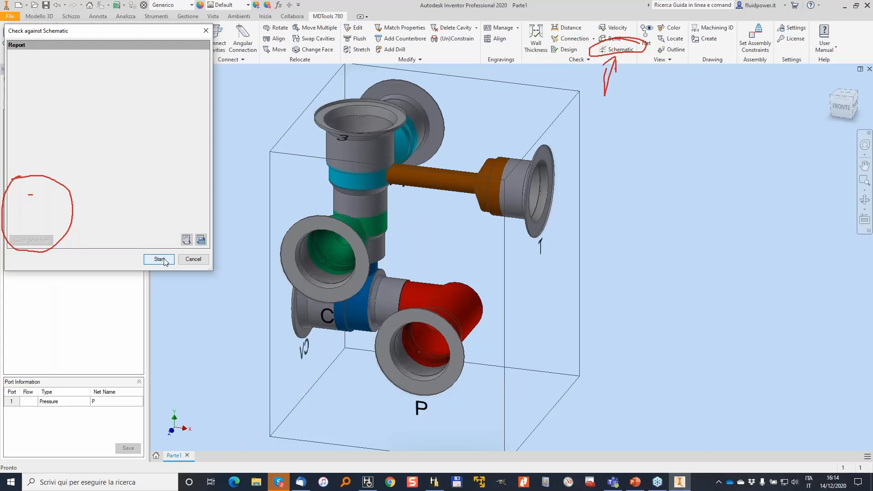
{"action": "key", "text": "F4"}
{"action": "left_click_drag", "start_coordinate": [141, 34], "coordinate": [323, 50]}
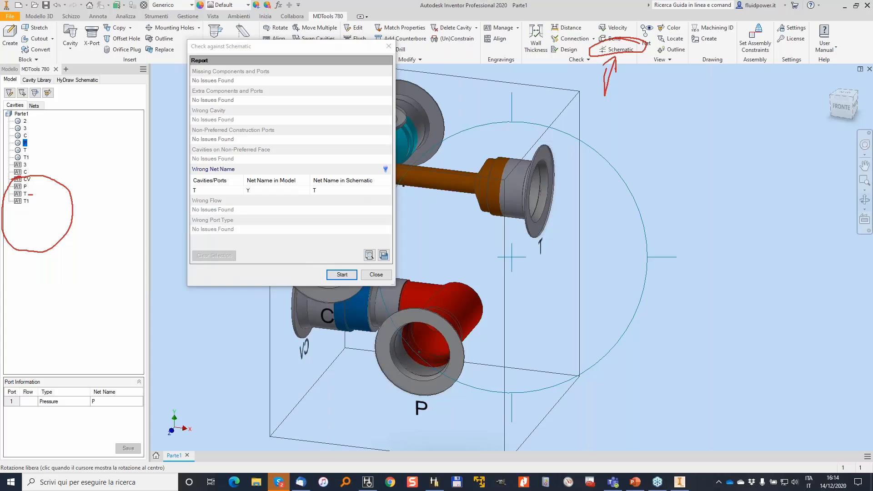
{"action": "key", "text": "Escape"}
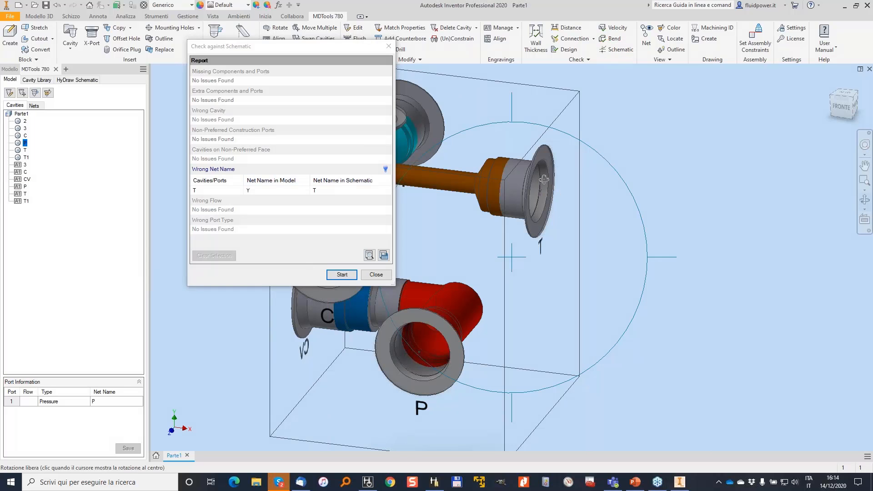
Highlight port T's wrong net name entry on the model and close the schematic check report
{"action": "left_click", "coordinate": [218, 191]}
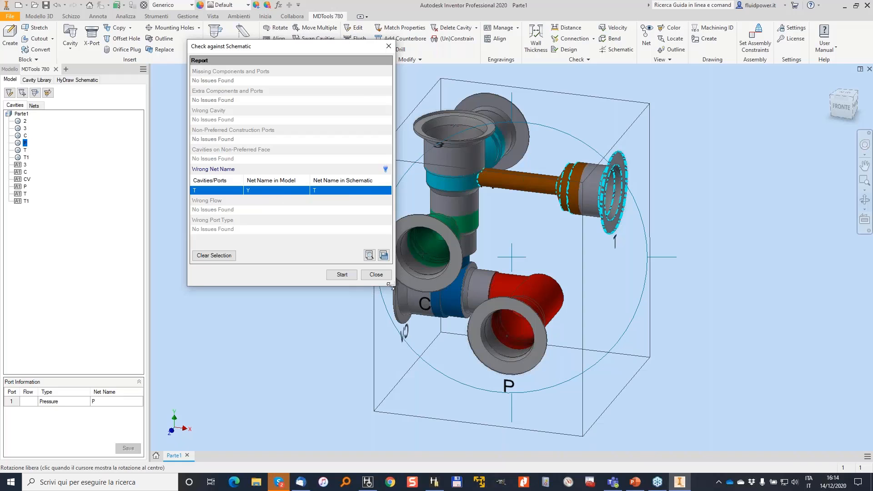
{"action": "left_click", "coordinate": [376, 274]}
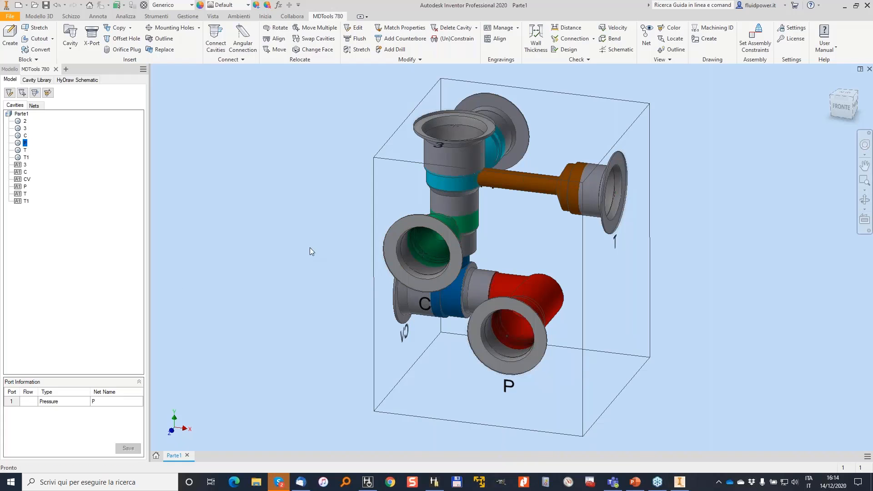
Replace port T's cavity with the G 1/4-19 cavity from the 0-BSP PORTS ISO 1179-1 library
{"action": "left_click", "coordinate": [166, 50]}
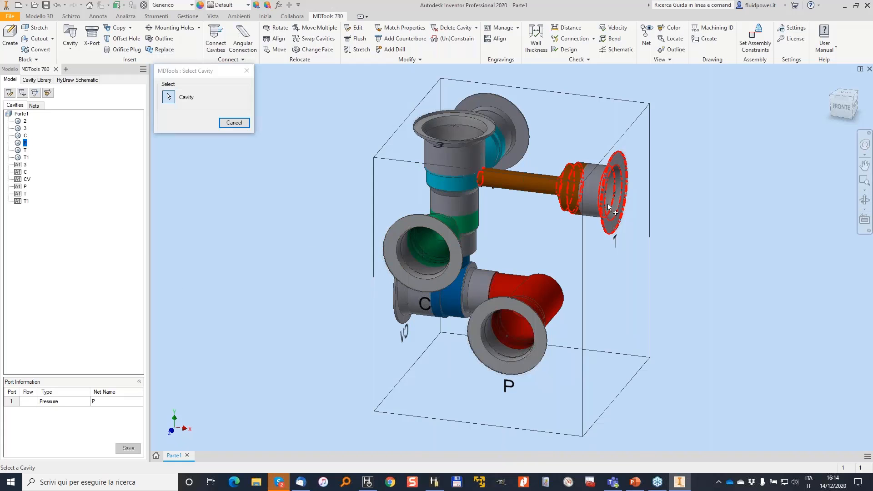
{"action": "left_click", "coordinate": [601, 207]}
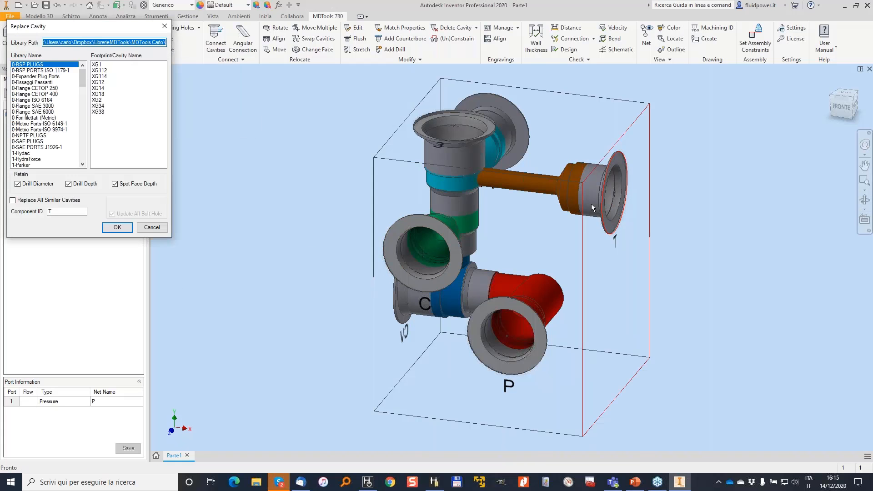
{"action": "left_click", "coordinate": [66, 70]}
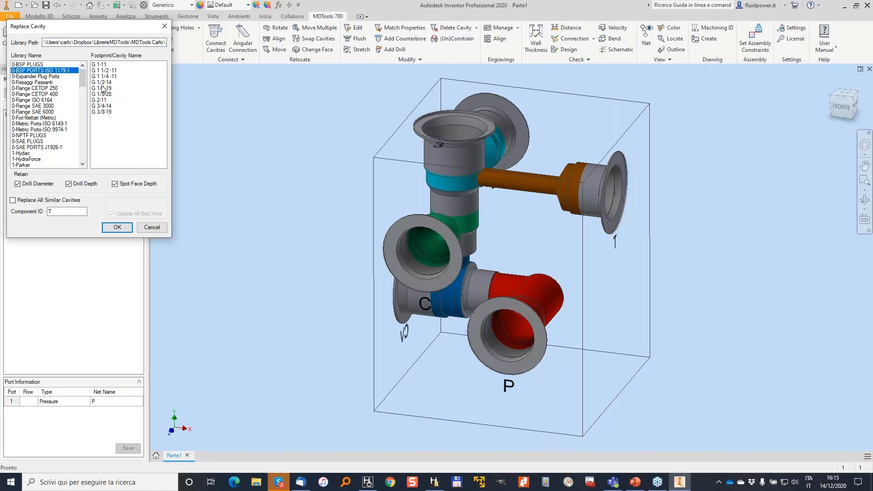
{"action": "left_click", "coordinate": [104, 88]}
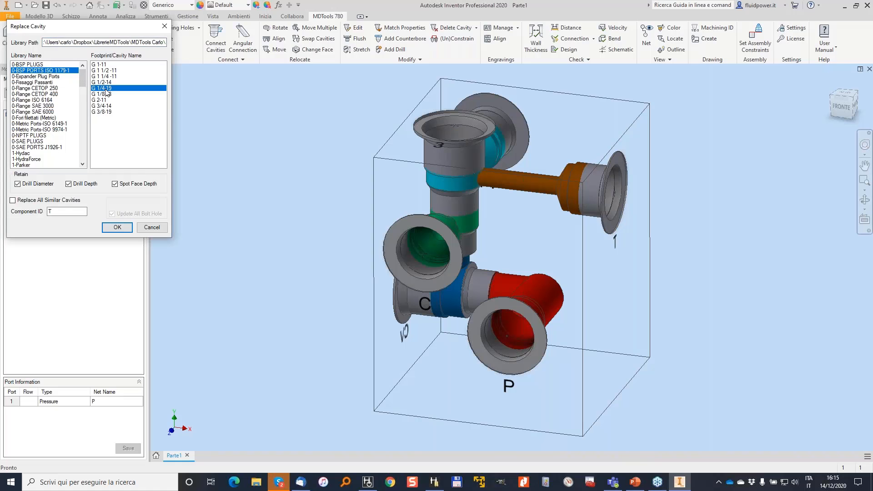
{"action": "left_click", "coordinate": [116, 231]}
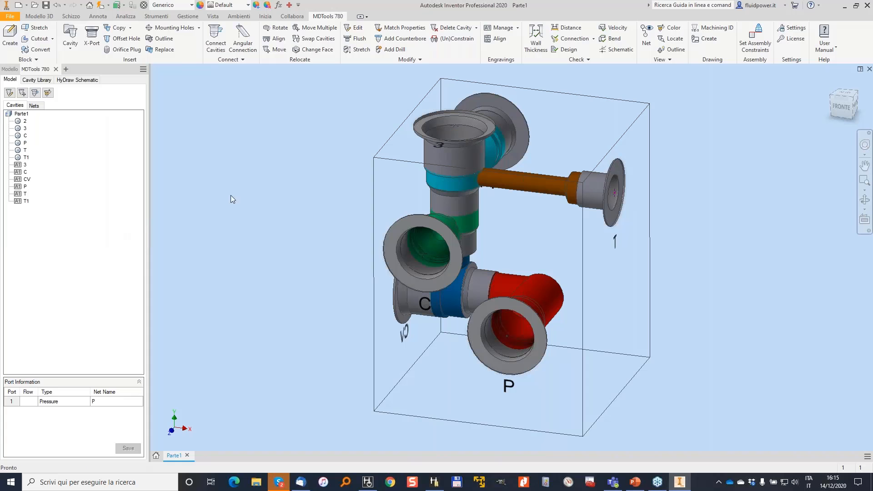
Check the model against the schematic again, inspect port T's net name and cavity entries, and close the report
{"action": "left_click", "coordinate": [618, 50]}
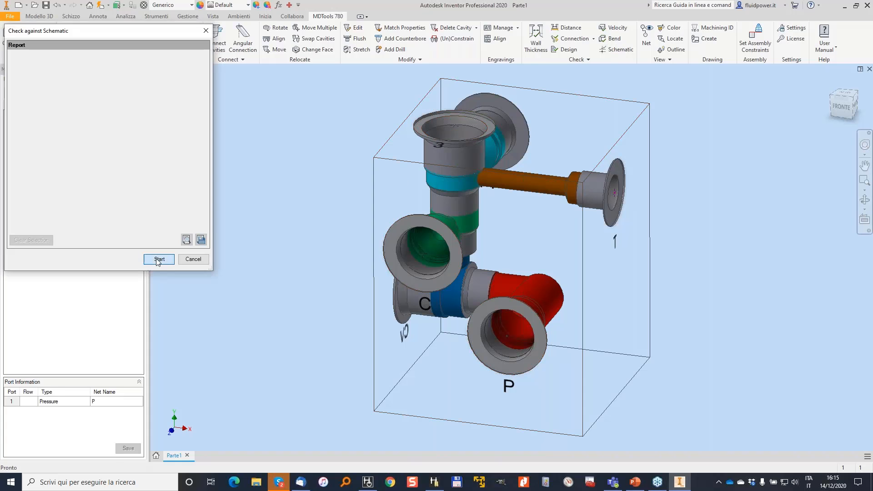
{"action": "left_click", "coordinate": [159, 259]}
{"action": "left_click_drag", "start_coordinate": [148, 32], "coordinate": [365, 83]}
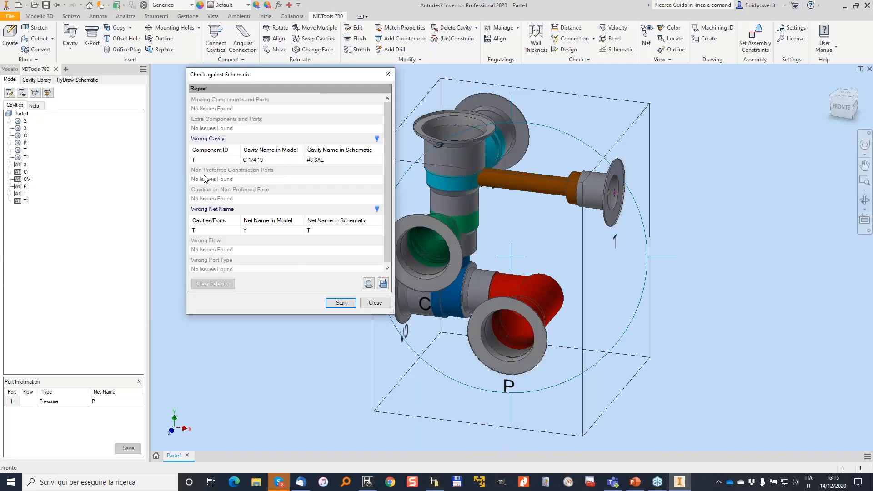
{"action": "left_click", "coordinate": [199, 231]}
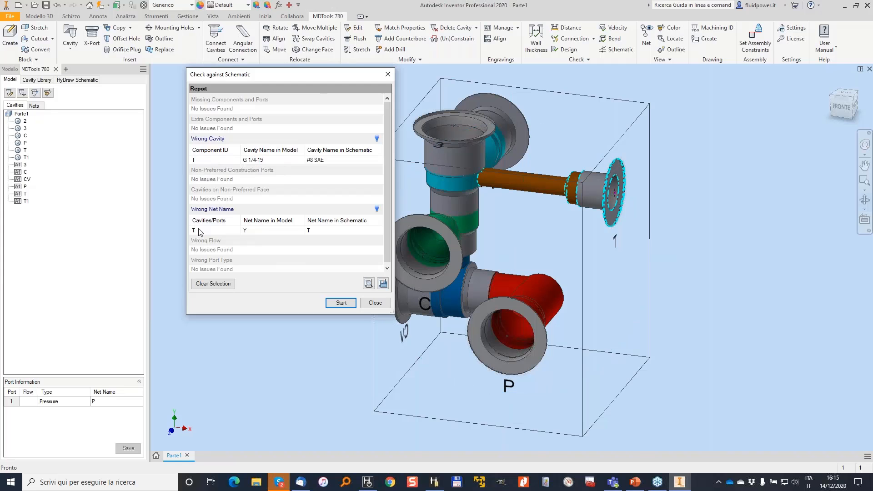
{"action": "left_click", "coordinate": [199, 231]}
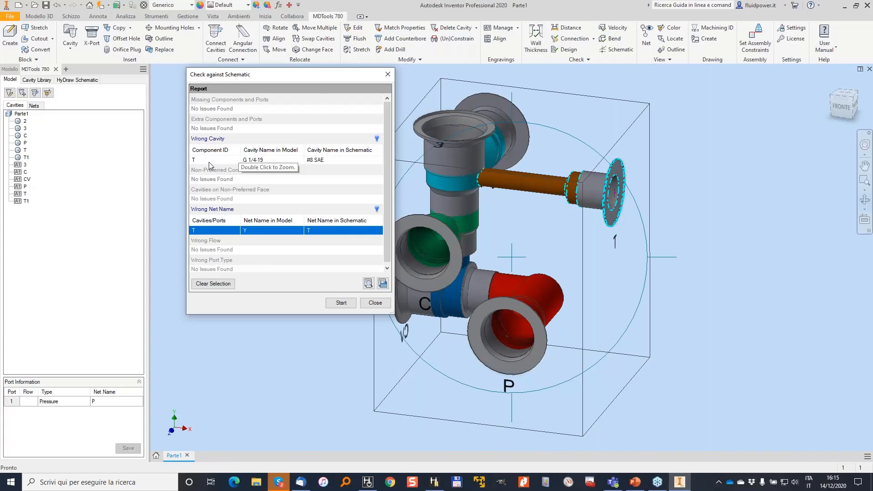
{"action": "left_click", "coordinate": [342, 163]}
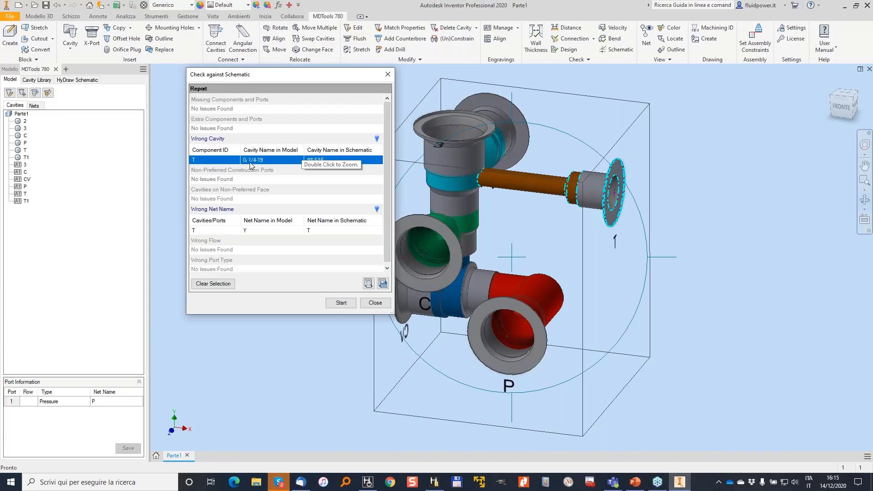
{"action": "left_click", "coordinate": [376, 304]}
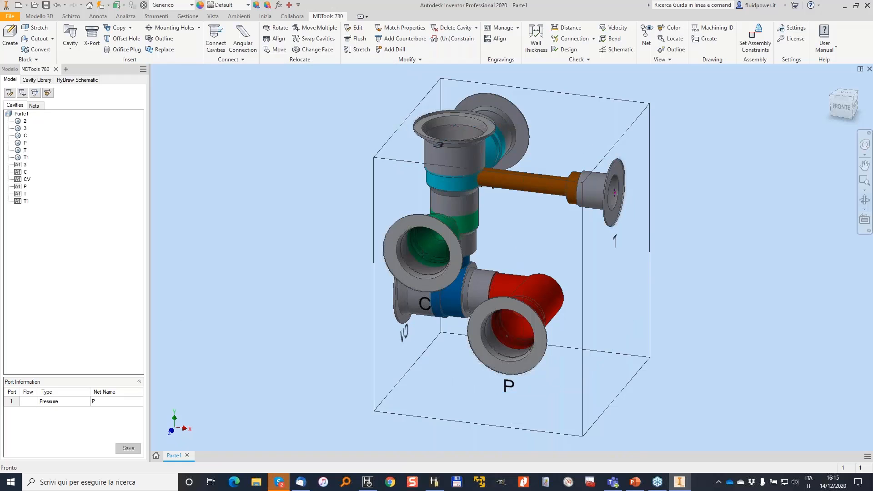
Switch to HyDraw CAD and stretch the manifold envelope horizontally outward on the side with port T, keeping the stretch orthogonal
{"action": "left_click", "coordinate": [367, 482]}
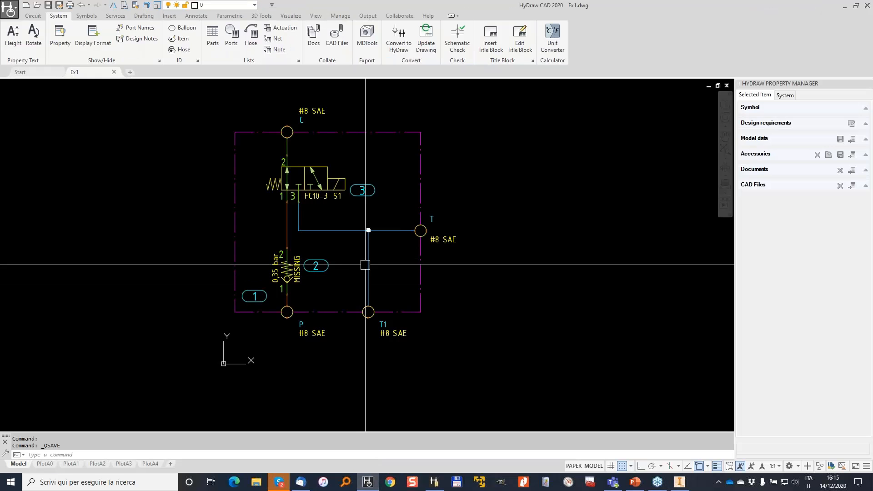
{"action": "left_click", "coordinate": [416, 220]}
{"action": "left_click", "coordinate": [415, 220]}
{"action": "key", "text": "F8"}
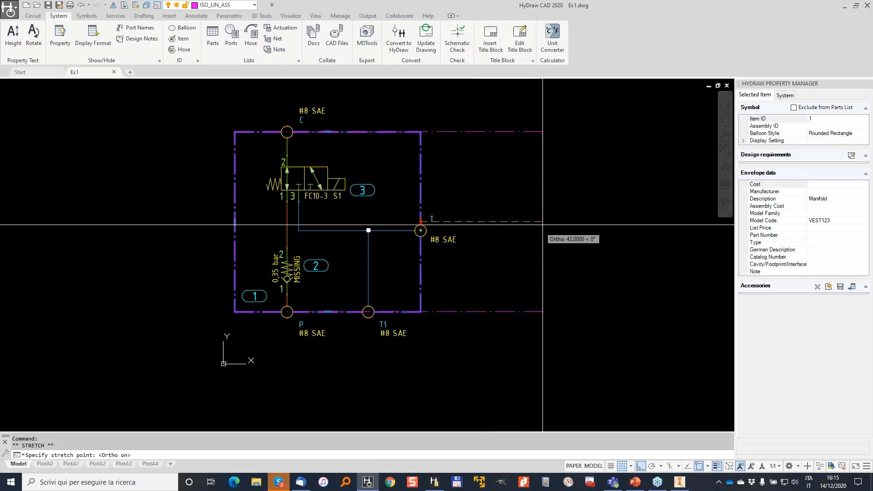
{"action": "left_click", "coordinate": [566, 230]}
{"action": "key", "text": "Escape"}
Search the symbol library for model code D1VW and insert the Parker D1VW004C** valve symbol inside the envelope, beside valve 3
{"action": "left_click", "coordinate": [32, 16]}
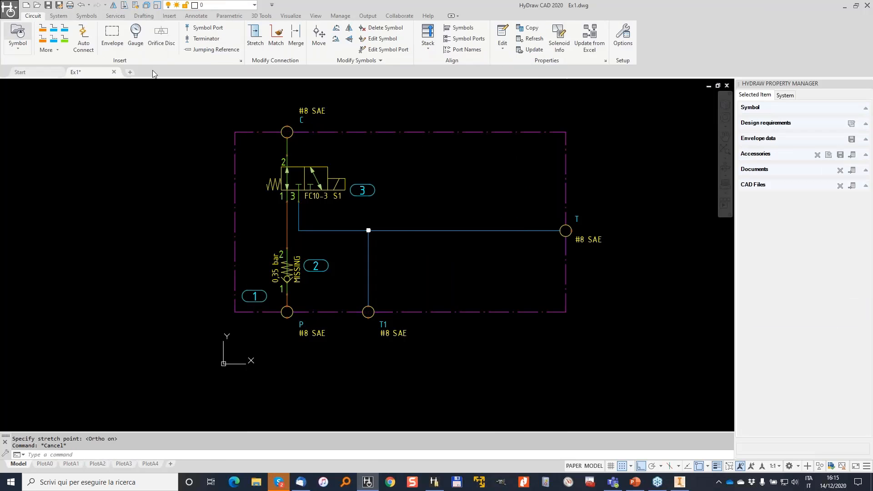
{"action": "left_click", "coordinate": [18, 34]}
{"action": "left_click", "coordinate": [27, 95]}
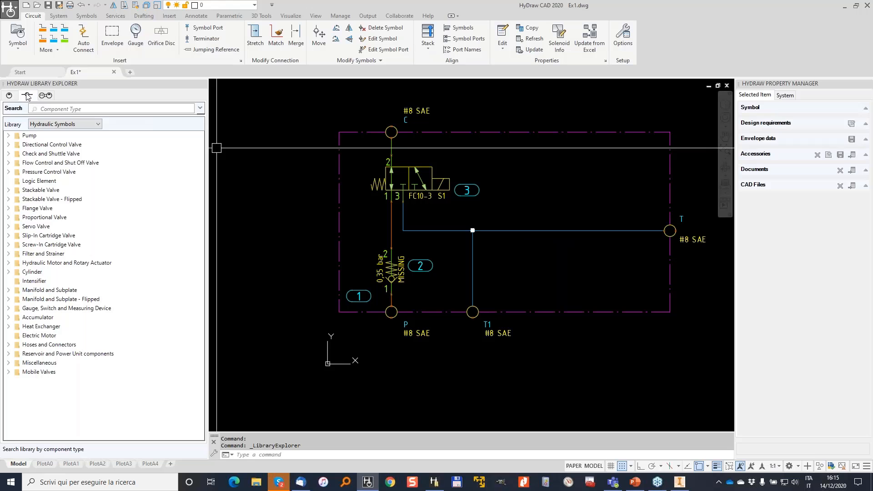
{"action": "left_click", "coordinate": [9, 95]}
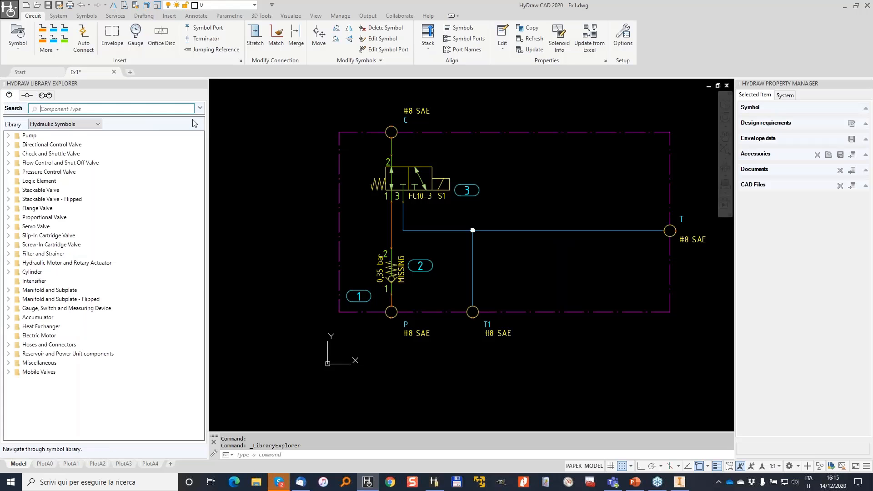
{"action": "left_click", "coordinate": [39, 158]}
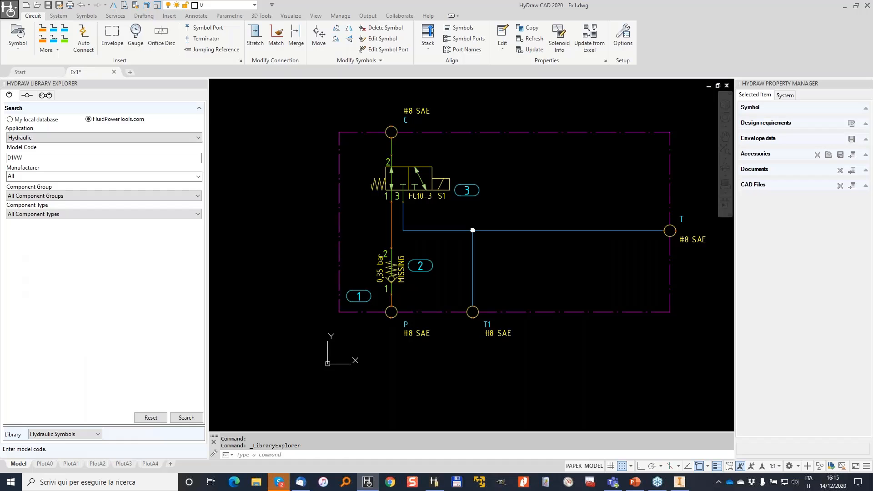
{"action": "key", "text": "Return"}
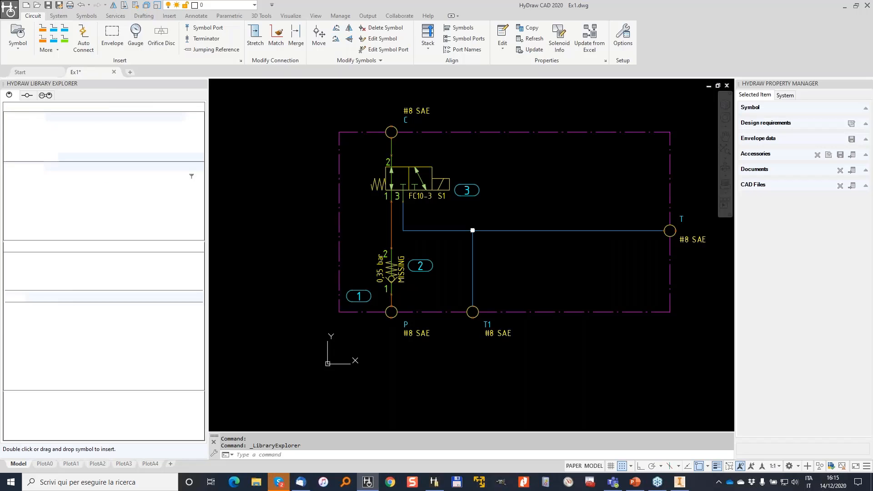
{"action": "double_click", "coordinate": [42, 251]}
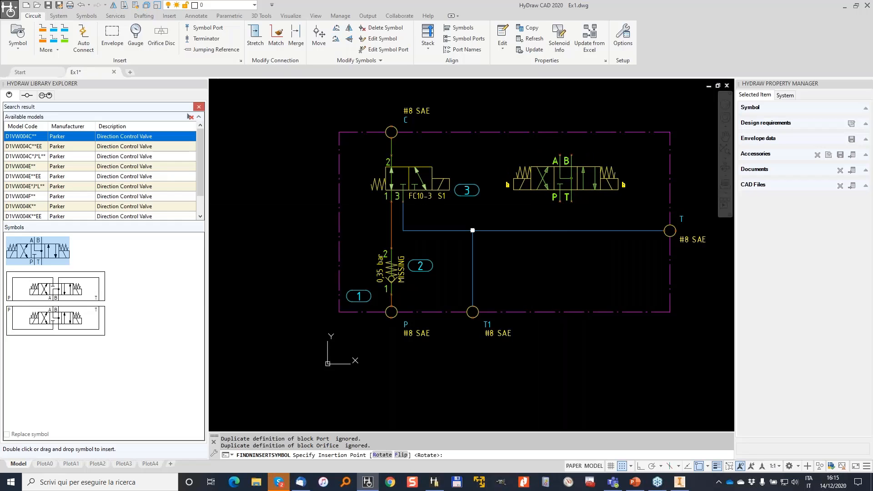
{"action": "left_click", "coordinate": [559, 202]}
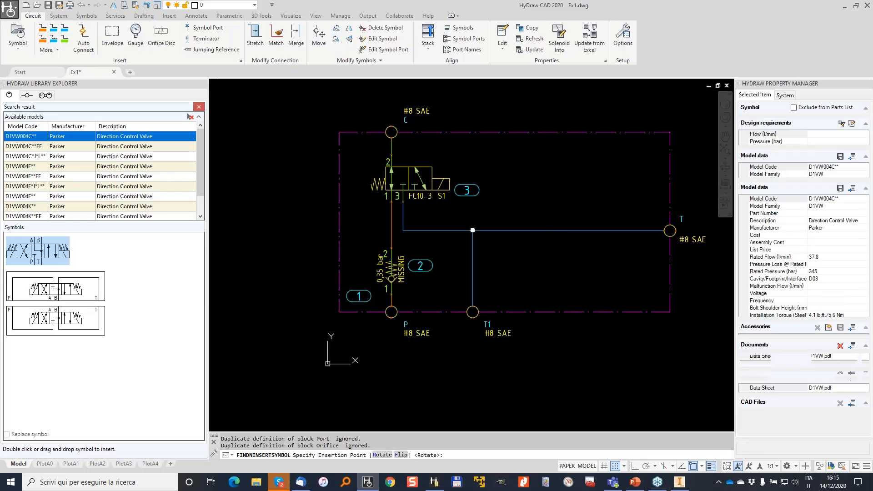
Draw a pressure line from port P of the D03 valve to the line between check valve 2 and valve 3
{"action": "left_click", "coordinate": [48, 29]}
{"action": "left_click", "coordinate": [559, 201]}
{"action": "left_click", "coordinate": [559, 219]}
{"action": "left_click", "coordinate": [392, 219]}
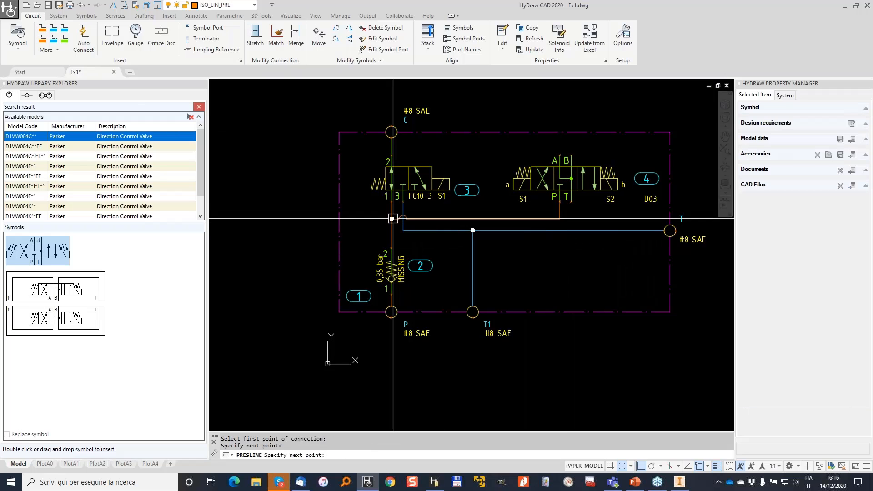
Connect port T of the D03 valve straight down to the horizontal line leading to manifold port T
{"action": "left_click", "coordinate": [55, 31]}
{"action": "left_click", "coordinate": [571, 201]}
{"action": "left_click", "coordinate": [572, 231]}
{"action": "middle_click_drag", "start_coordinate": [588, 152], "coordinate": [487, 216]}
{"action": "key", "text": "Escape"}
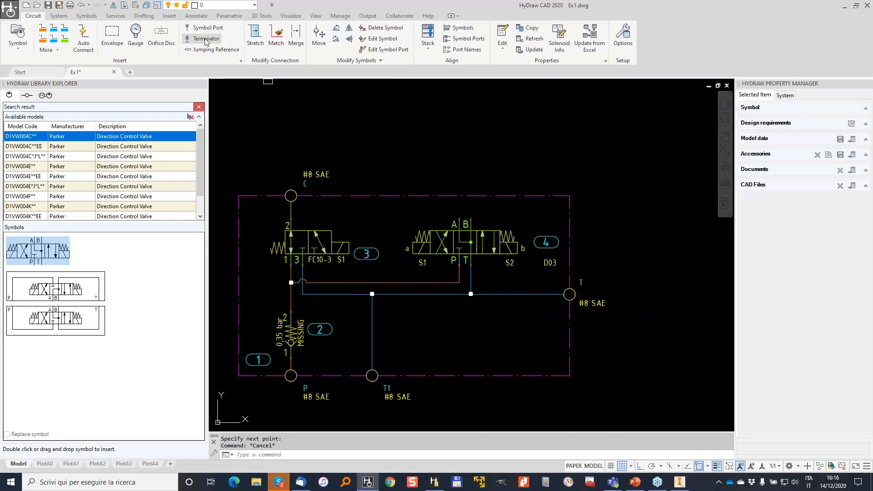
Add a terminator to port B of the D03 valve
{"action": "left_click", "coordinate": [199, 40]}
{"action": "scroll", "coordinate": [461, 200], "scroll_direction": "up", "scroll_amount": 4}
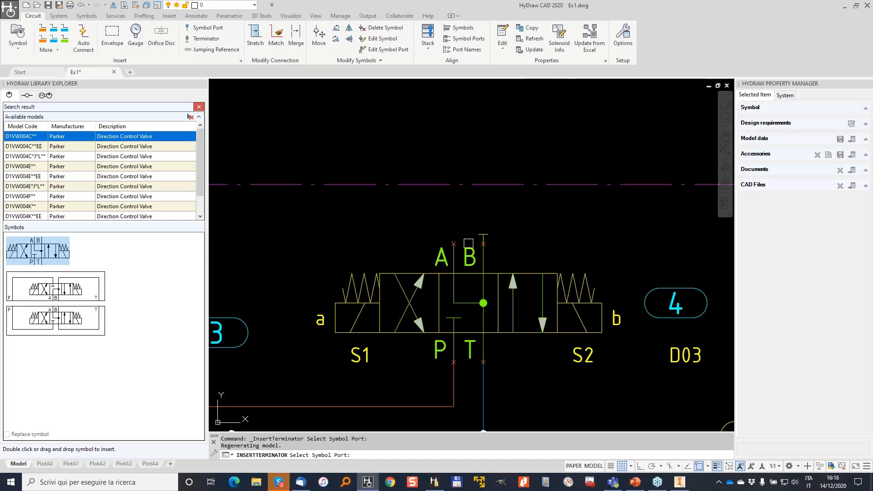
{"action": "scroll", "coordinate": [451, 209], "scroll_direction": "down", "scroll_amount": 2}
{"action": "key", "text": "Escape"}
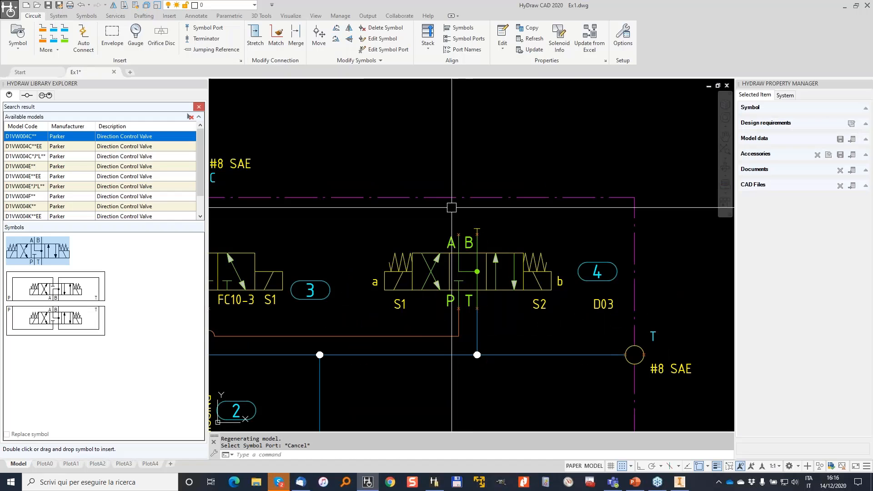
Draw a working line from port A of the D03 valve to the line between valve 3 and manifold port C
{"action": "left_click", "coordinate": [63, 40]}
{"action": "left_click", "coordinate": [458, 234]}
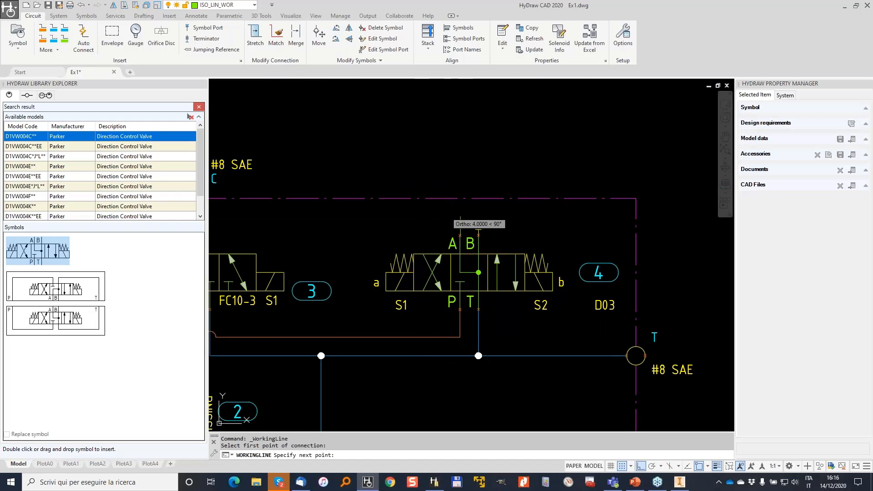
{"action": "middle_click_drag", "start_coordinate": [458, 206], "coordinate": [528, 190]}
{"action": "left_click", "coordinate": [528, 200]}
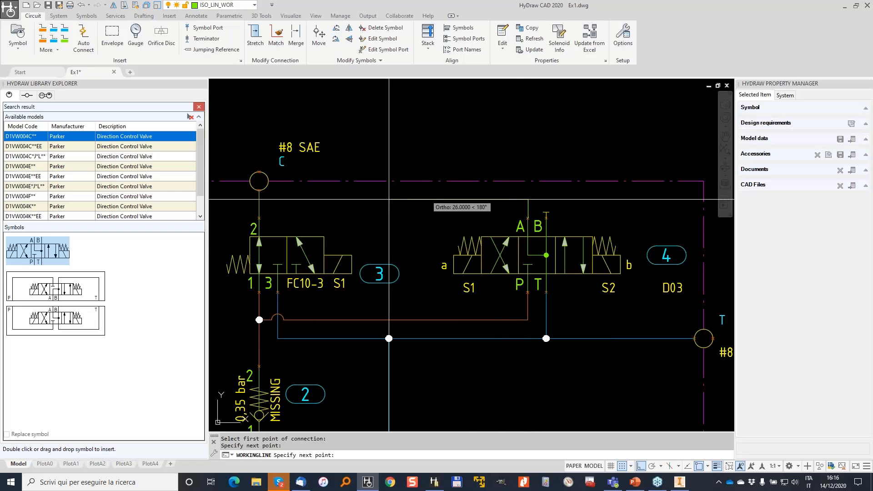
{"action": "left_click", "coordinate": [261, 201]}
{"action": "scroll", "coordinate": [358, 137], "scroll_direction": "down", "scroll_amount": 4}
{"action": "key", "text": "Escape"}
{"action": "middle_click_drag", "start_coordinate": [413, 129], "coordinate": [448, 173]}
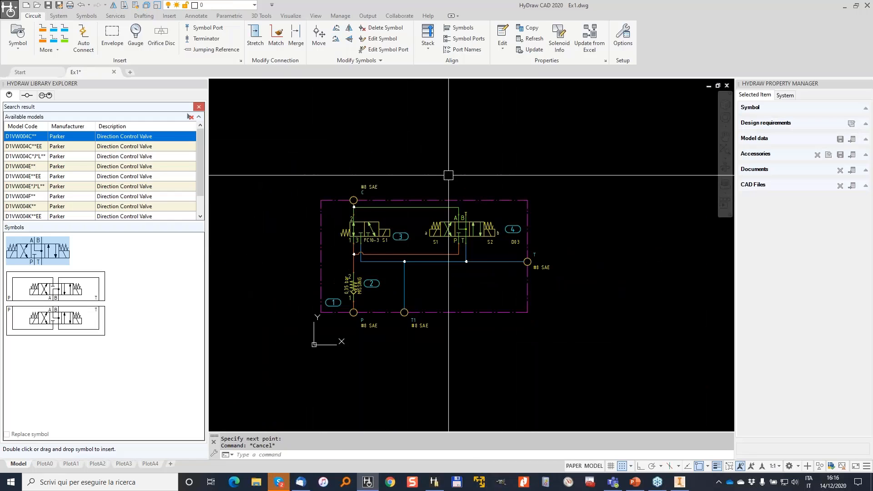
{"action": "scroll", "coordinate": [445, 158], "scroll_direction": "up", "scroll_amount": 2}
{"action": "key", "text": "Escape"}
{"action": "middle_click_drag", "start_coordinate": [392, 188], "coordinate": [411, 161]}
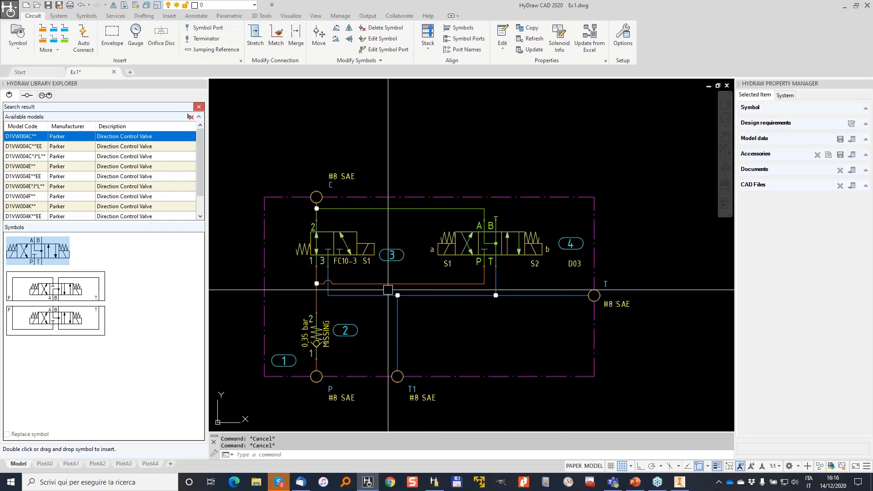
Start the net list for the manifold by selecting its envelope in the schematic
{"action": "left_click", "coordinate": [59, 16]}
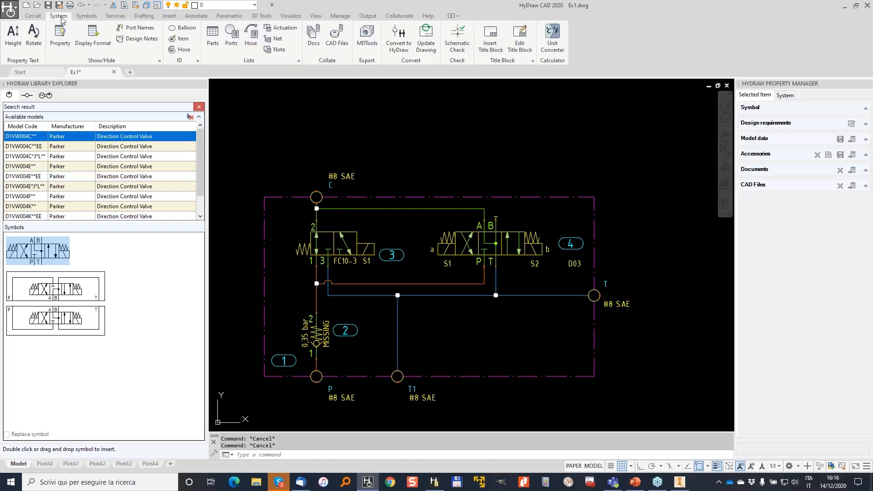
{"action": "left_click", "coordinate": [278, 40]}
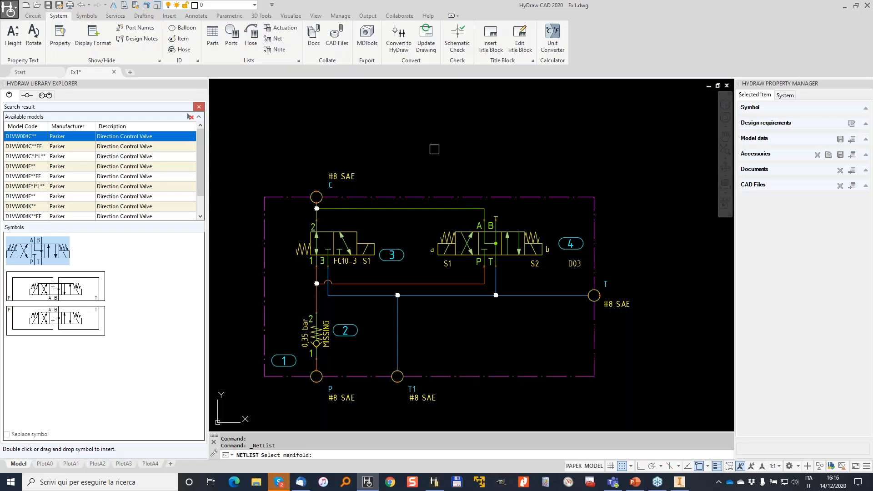
{"action": "left_click", "coordinate": [436, 198]}
{"action": "key", "text": "Return"}
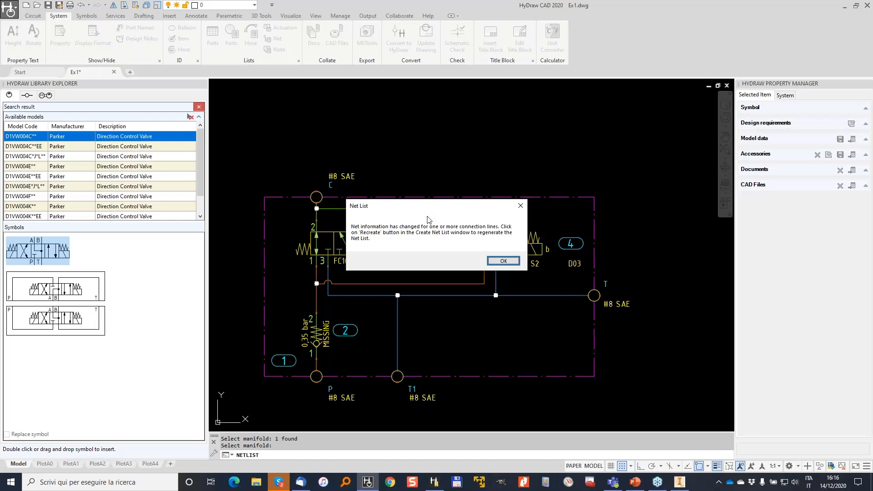
{"action": "left_click", "coordinate": [500, 263]}
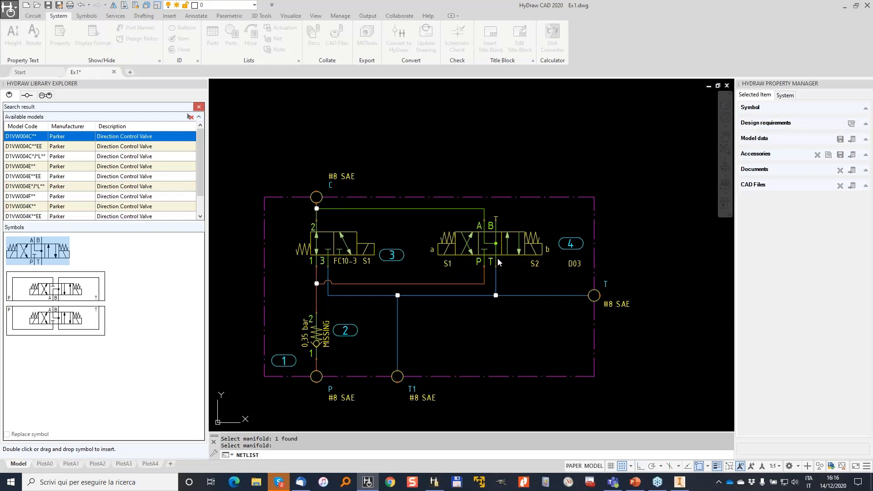
Recreate the manifold's net list and check the circuit lines highlighted for NET-1, NET-2, P and T
{"action": "left_click", "coordinate": [588, 295]}
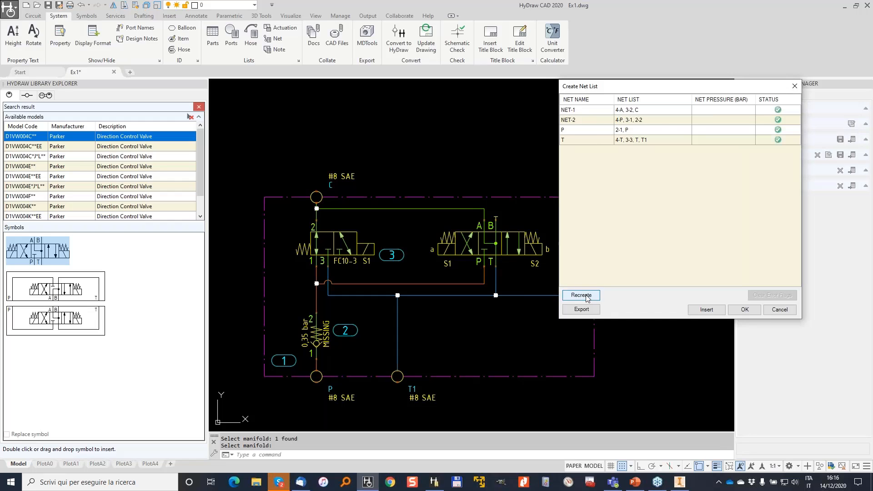
{"action": "left_click", "coordinate": [651, 120]}
{"action": "left_click", "coordinate": [650, 110]}
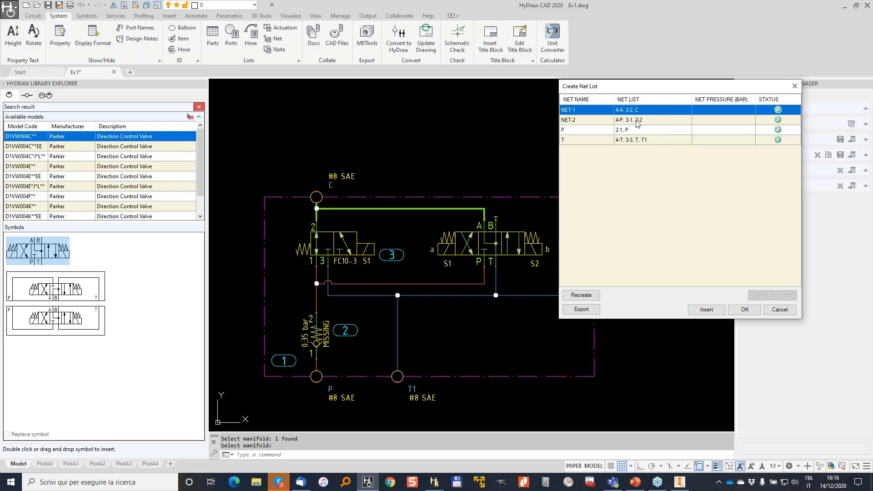
{"action": "key", "text": "Down"}
{"action": "key", "text": "Down"}
{"action": "key", "text": "Down"}
{"action": "key", "text": "Up"}
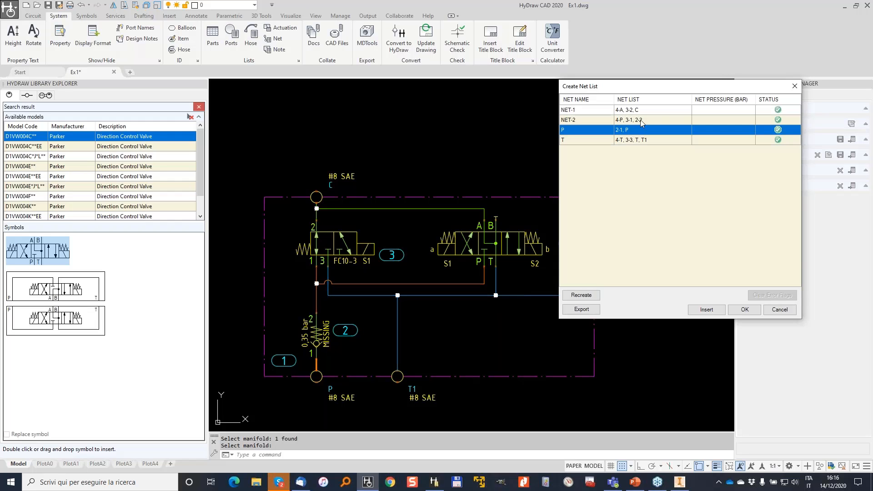
{"action": "key", "text": "Up"}
{"action": "left_click", "coordinate": [651, 110]}
{"action": "left_click", "coordinate": [646, 119]}
{"action": "left_click", "coordinate": [636, 132]}
{"action": "left_click", "coordinate": [639, 142]}
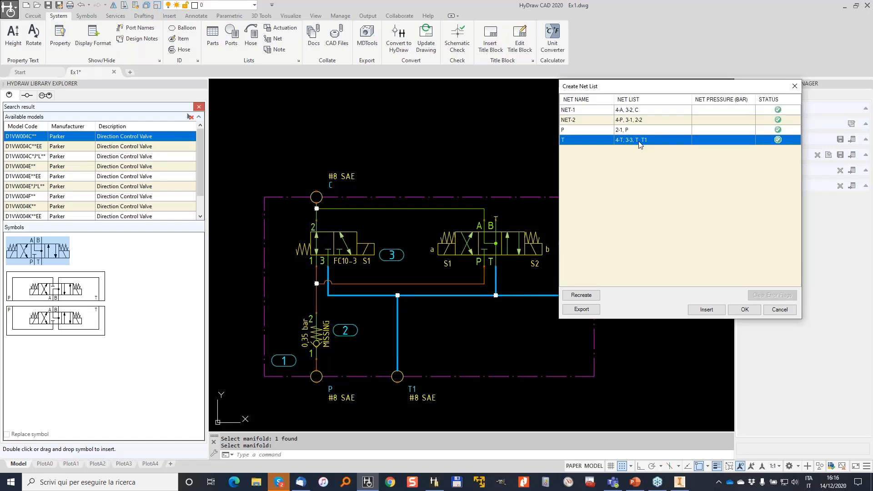
Rename NET-1 to CYL and NET-2 to PINT in the net list and accept the changes
{"action": "left_click", "coordinate": [601, 111]}
{"action": "left_click", "coordinate": [588, 110]}
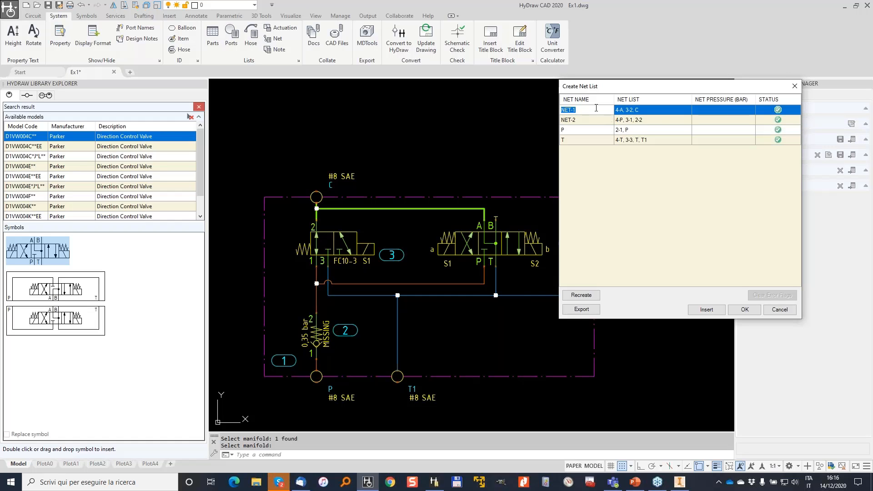
{"action": "type", "text": "CYL"}
{"action": "left_click", "coordinate": [581, 120]}
{"action": "left_click", "coordinate": [581, 119]}
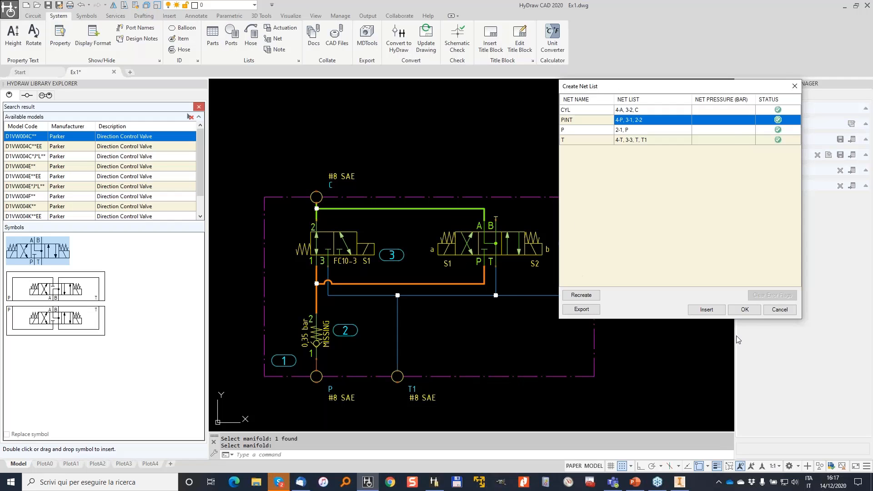
{"action": "left_click", "coordinate": [745, 310]}
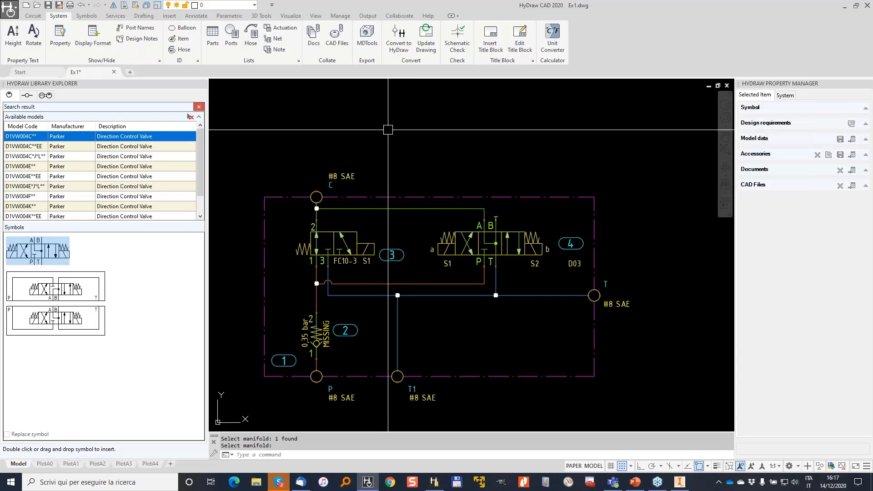
{"action": "key", "text": "Escape"}
{"action": "key", "text": "Escape"}
Link the Hydac CAD file WK10C-01.ipt from the library to solenoid valve 3
{"action": "left_click", "coordinate": [353, 253]}
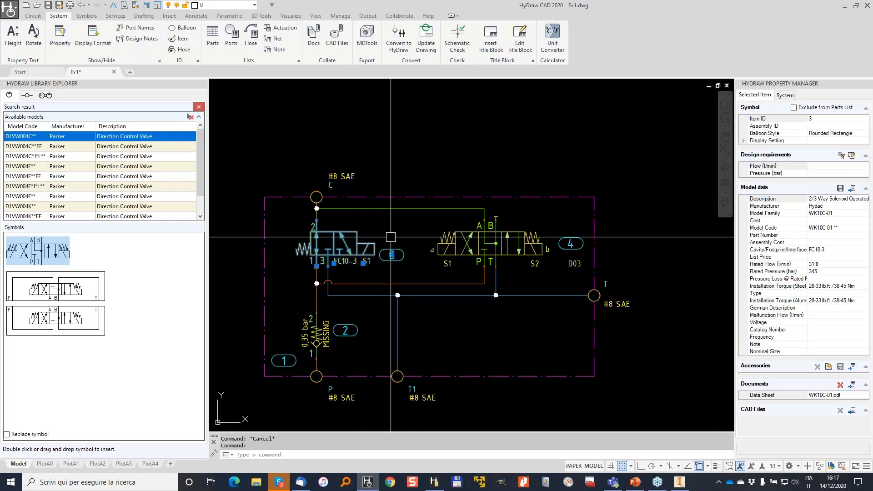
{"action": "left_click", "coordinate": [852, 411]}
{"action": "left_click", "coordinate": [862, 460]}
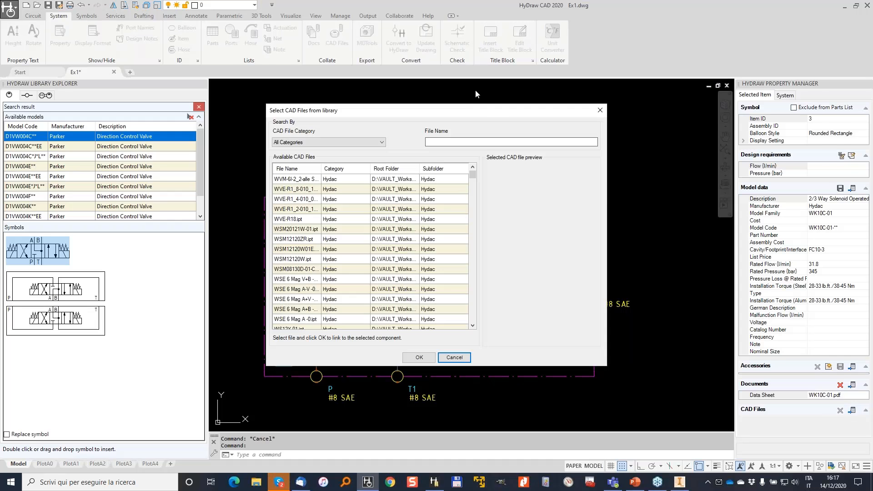
{"action": "left_click_drag", "start_coordinate": [476, 111], "coordinate": [709, 125]}
{"action": "left_click", "coordinate": [696, 155]}
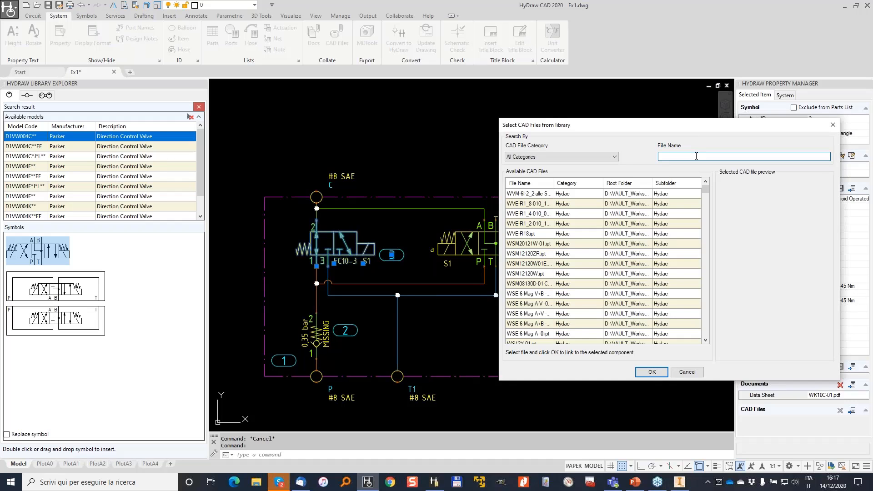
{"action": "type", "text": "WK10"}
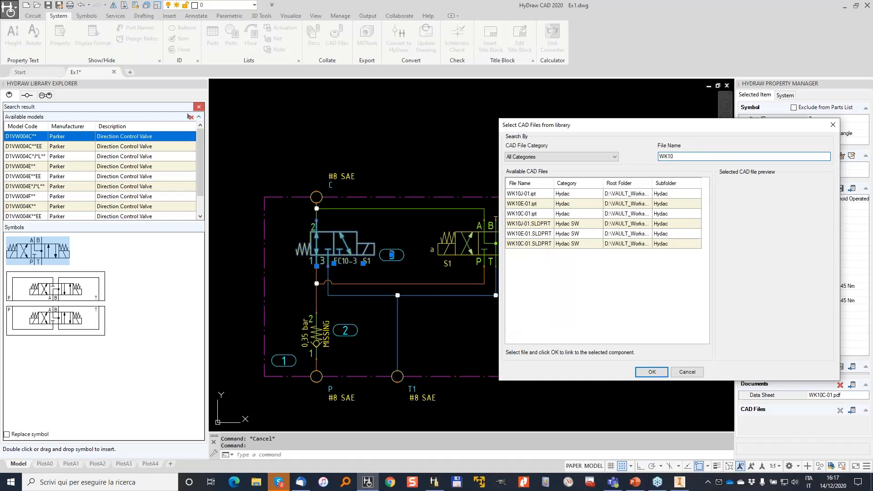
{"action": "left_click", "coordinate": [535, 219]}
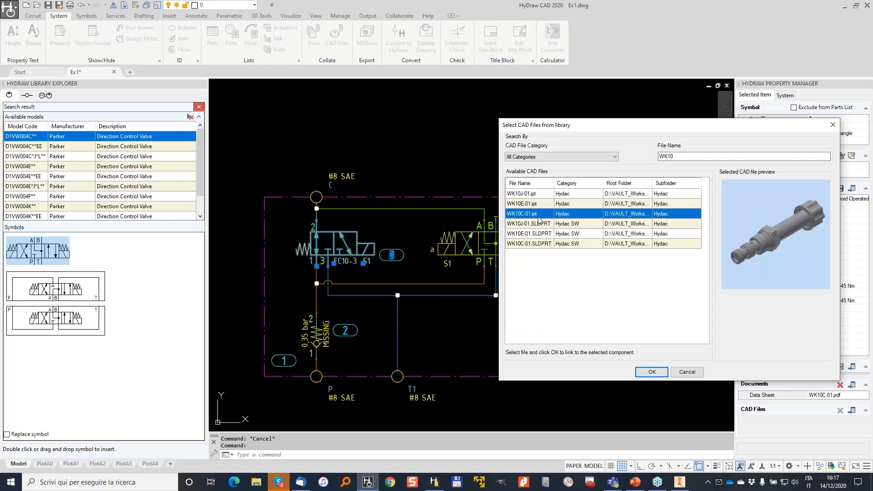
{"action": "left_click", "coordinate": [652, 372]}
Search the CAD library for COI and link the Hydac COIL 24DG -50 part to valve 3 as well
{"action": "left_click", "coordinate": [851, 410]}
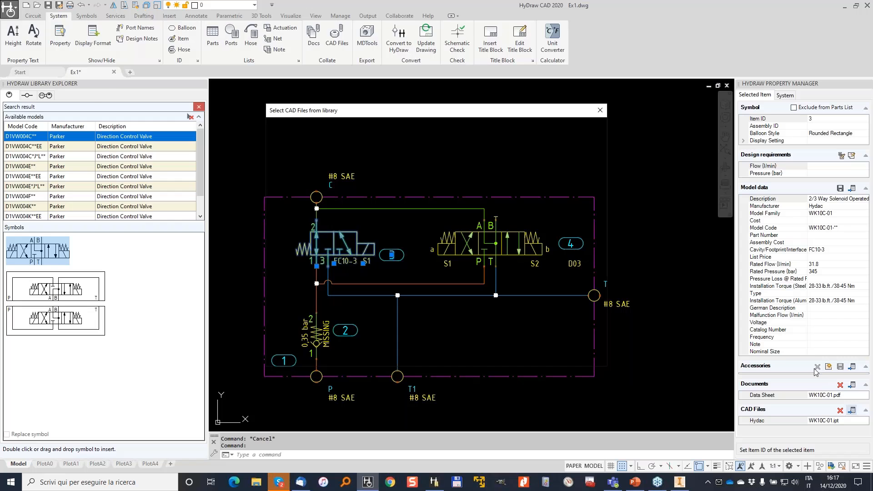
{"action": "type", "text": "COI"}
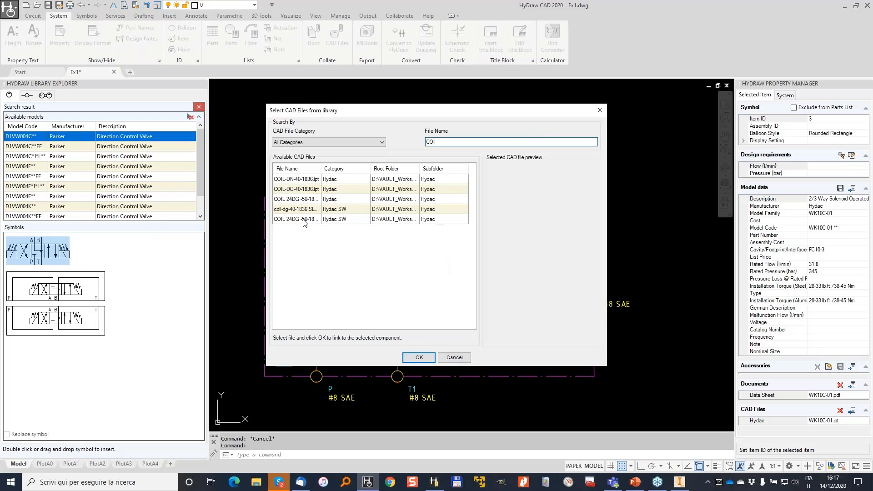
{"action": "left_click", "coordinate": [293, 200]}
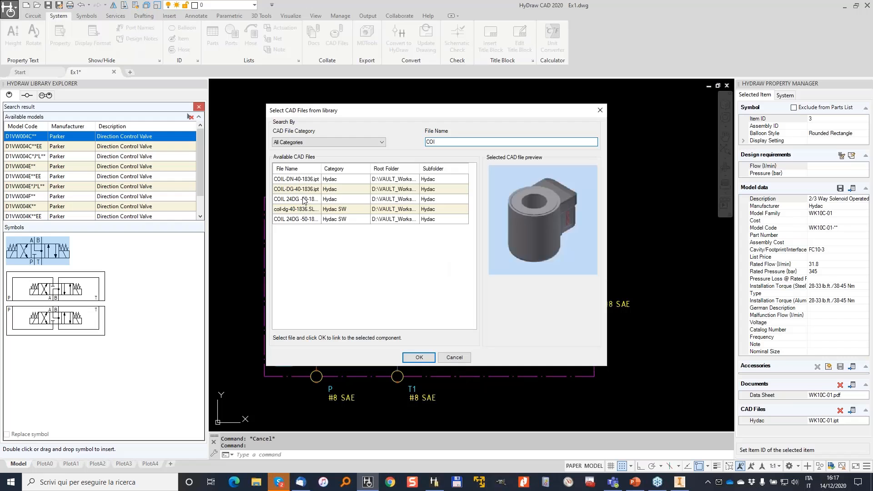
{"action": "left_click", "coordinate": [419, 358]}
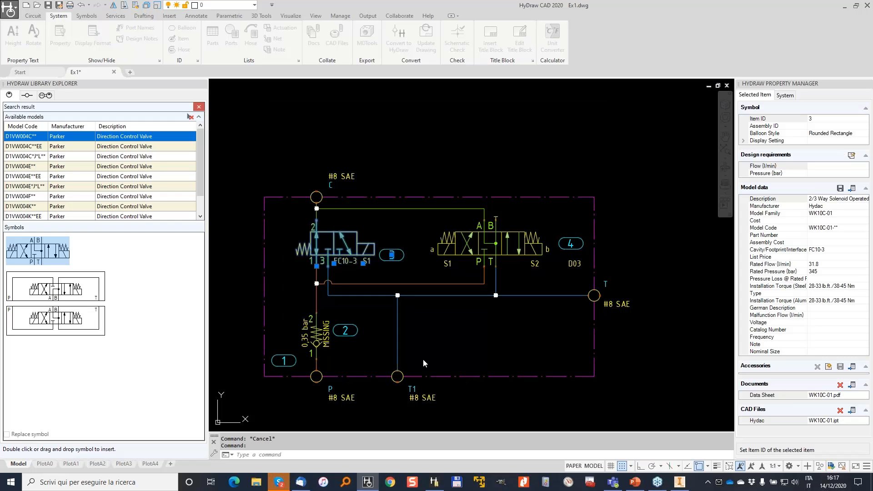
{"action": "key", "text": "Escape"}
Find RV10A in the CAD library and link RV10A-01.ipt to check valve 2
{"action": "left_click", "coordinate": [310, 330]}
{"action": "left_click", "coordinate": [852, 386]}
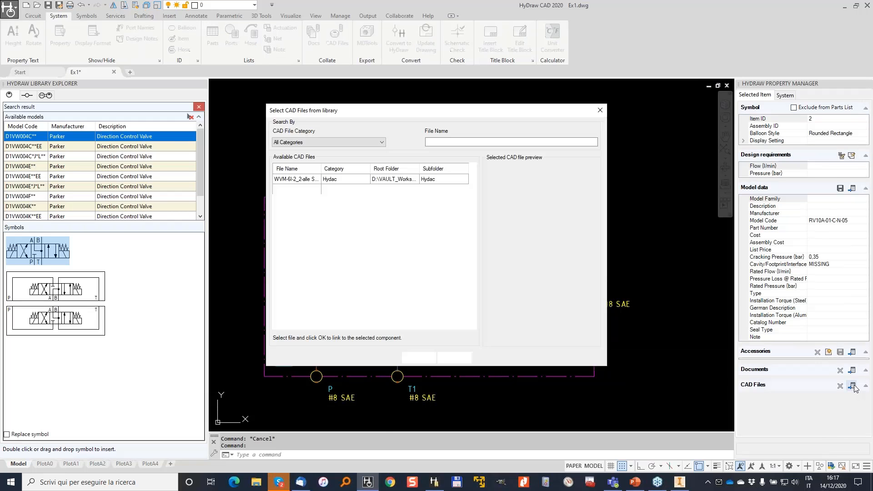
{"action": "left_click", "coordinate": [497, 140]}
{"action": "type", "text": "RV10A"}
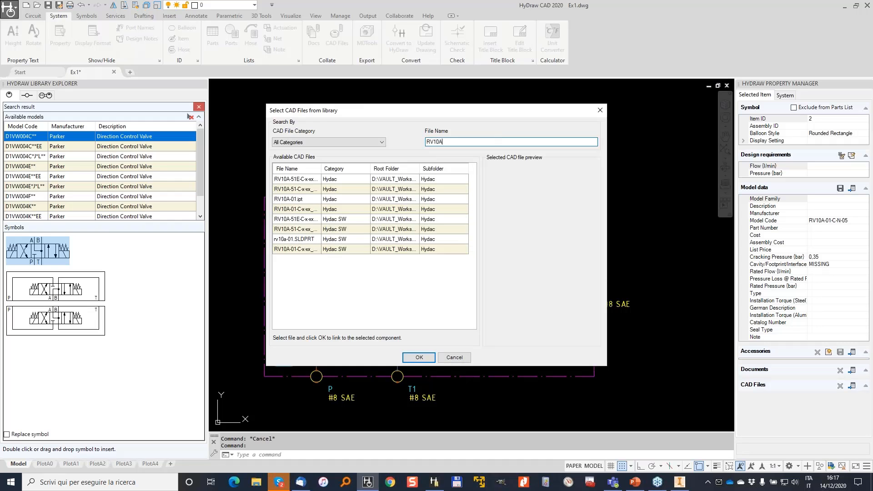
{"action": "left_click", "coordinate": [303, 200]}
{"action": "left_click", "coordinate": [419, 357]}
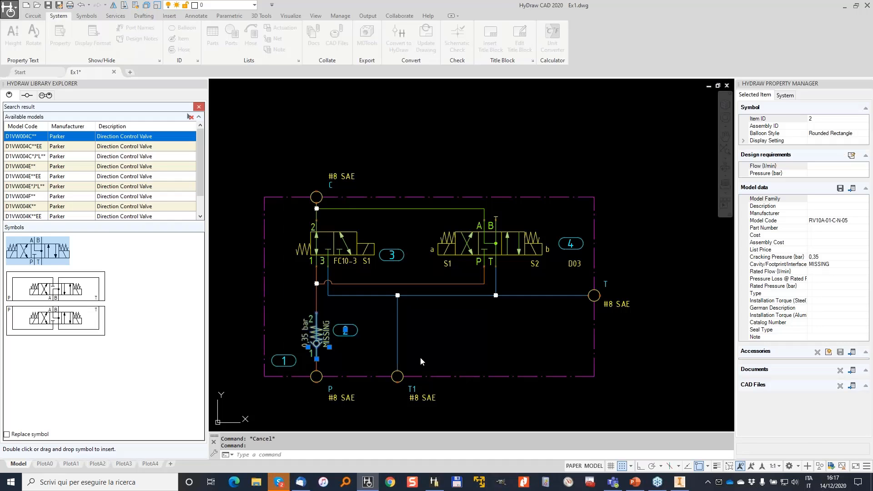
{"action": "key", "text": "Escape"}
Open the CAD file library for directional control valve 4 and filter it to the Hydac category
{"action": "left_click", "coordinate": [507, 243]}
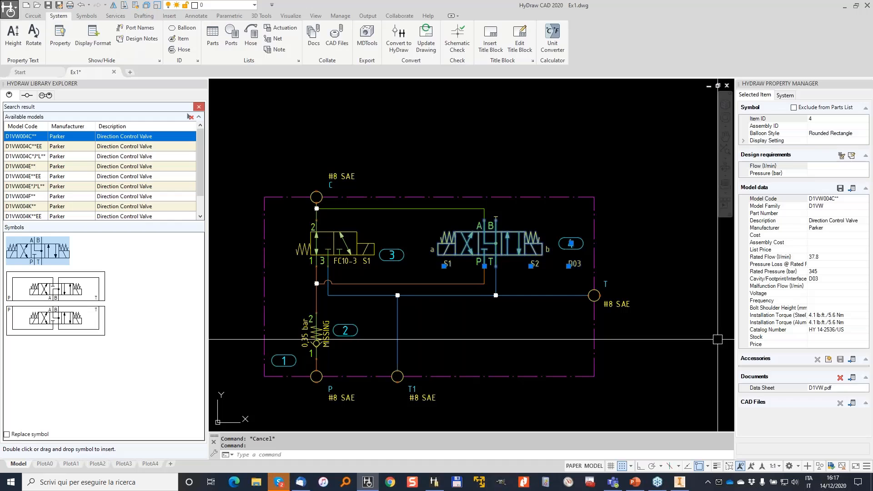
{"action": "left_click", "coordinate": [851, 403]}
{"action": "left_click", "coordinate": [478, 142]}
{"action": "type", "text": "D1"}
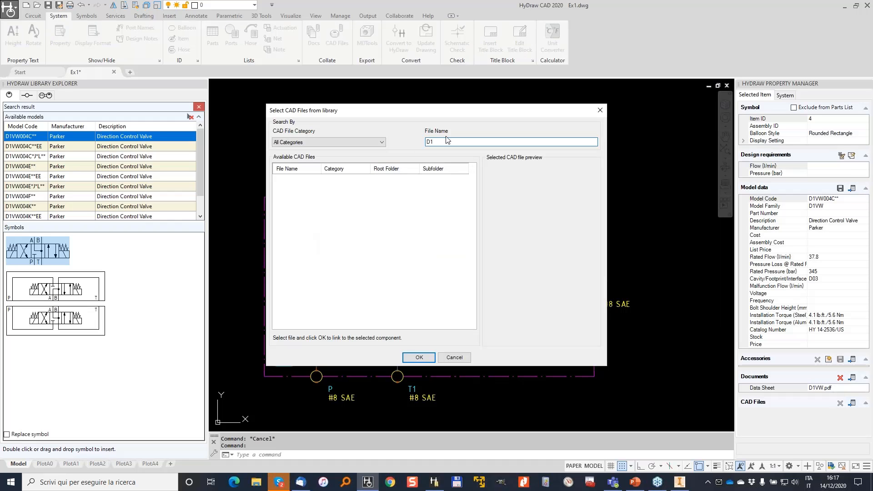
{"action": "key", "text": "BackSpace"}
{"action": "key", "text": "BackSpace"}
{"action": "left_click", "coordinate": [376, 142]}
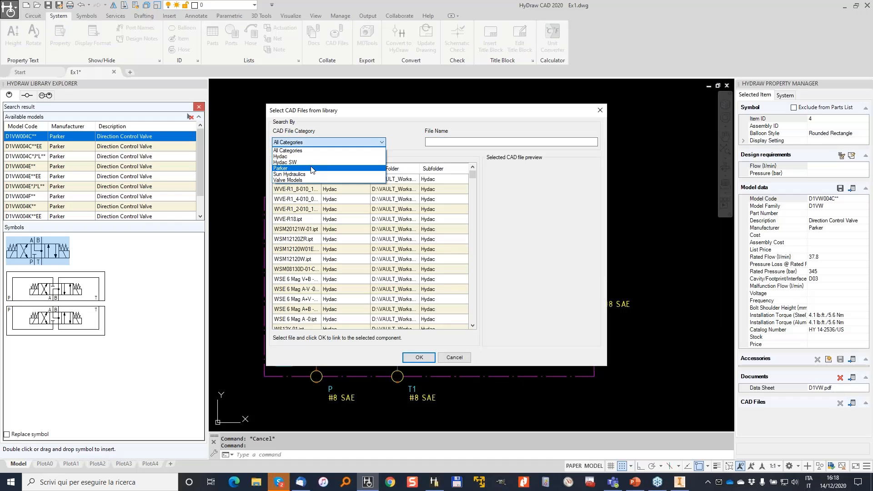
{"action": "left_click", "coordinate": [312, 168]}
{"action": "left_click", "coordinate": [377, 142]}
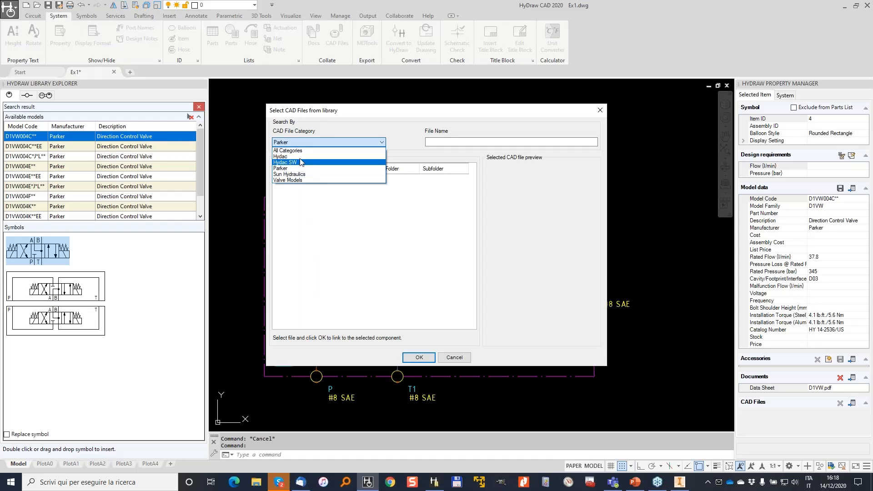
{"action": "left_click", "coordinate": [300, 156]}
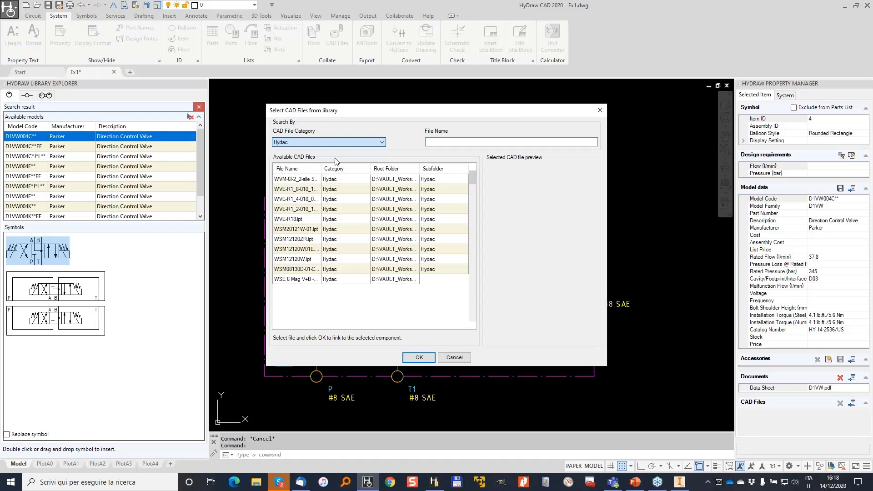
Compare the previews of the two 4WE 6 Mag models and link 4WE 6 Mag A+B -0.ipt to valve 4
{"action": "left_click_drag", "start_coordinate": [473, 173], "coordinate": [344, 326]}
{"action": "left_click", "coordinate": [299, 313]}
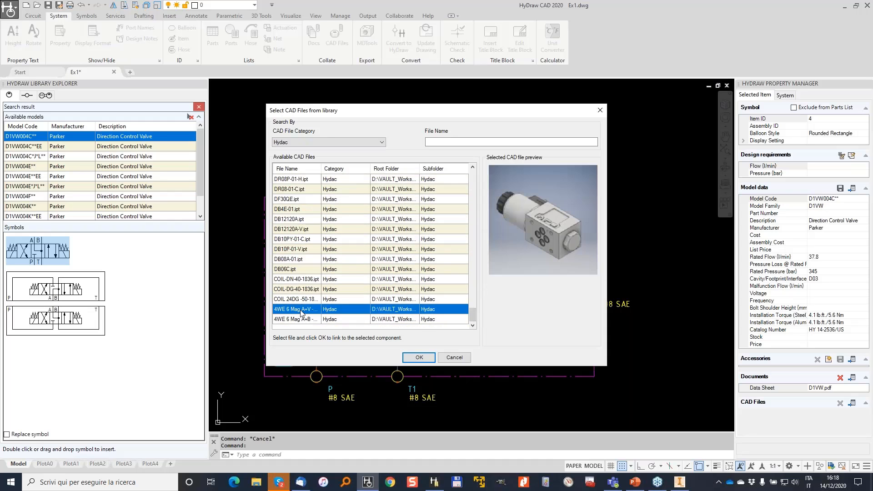
{"action": "left_click", "coordinate": [308, 321]}
{"action": "left_click", "coordinate": [309, 311]}
{"action": "left_click", "coordinate": [321, 321]}
{"action": "left_click", "coordinate": [418, 358]}
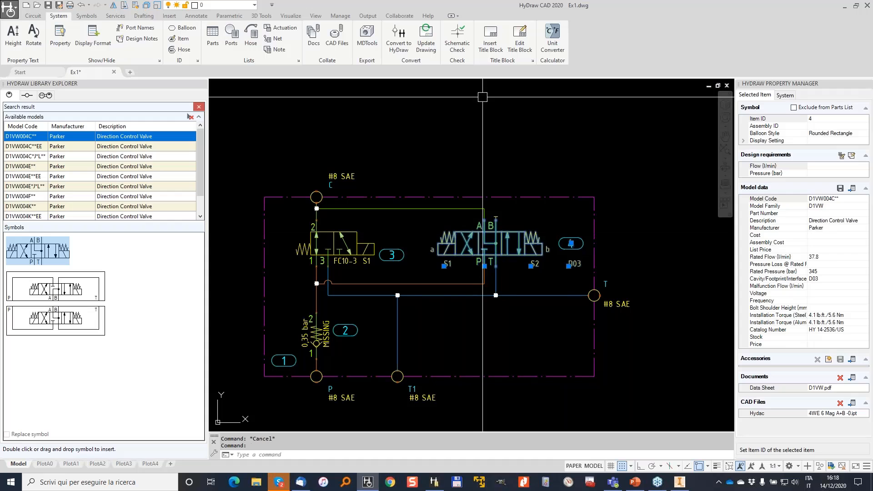
Start the MDTools export with the entire manifold circuit selected, and close the library explorer
{"action": "left_click", "coordinate": [368, 34]}
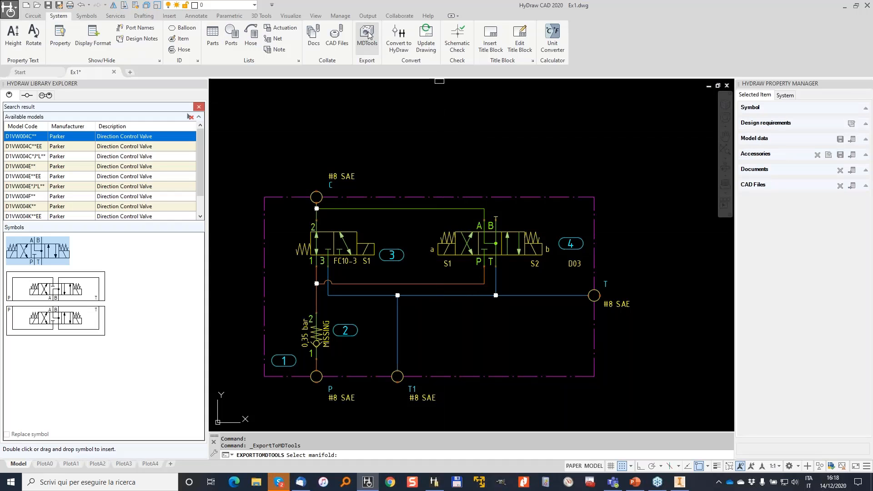
{"action": "left_click", "coordinate": [647, 401]}
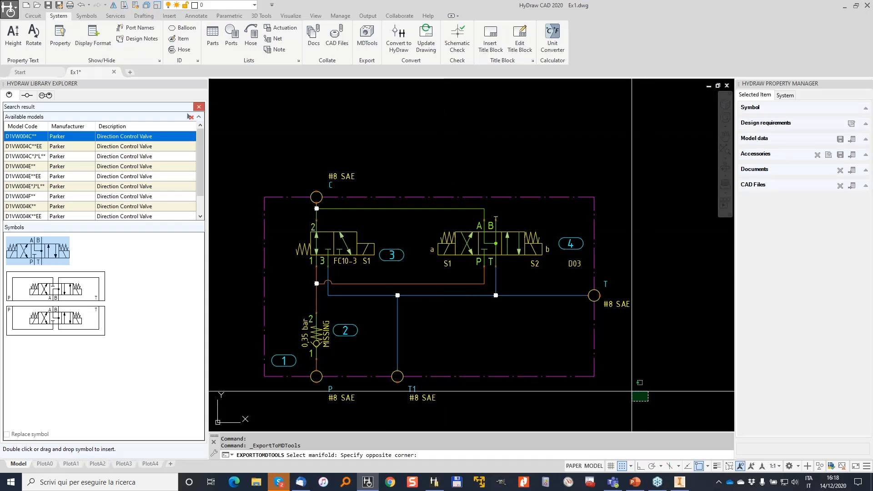
{"action": "left_click", "coordinate": [245, 147]}
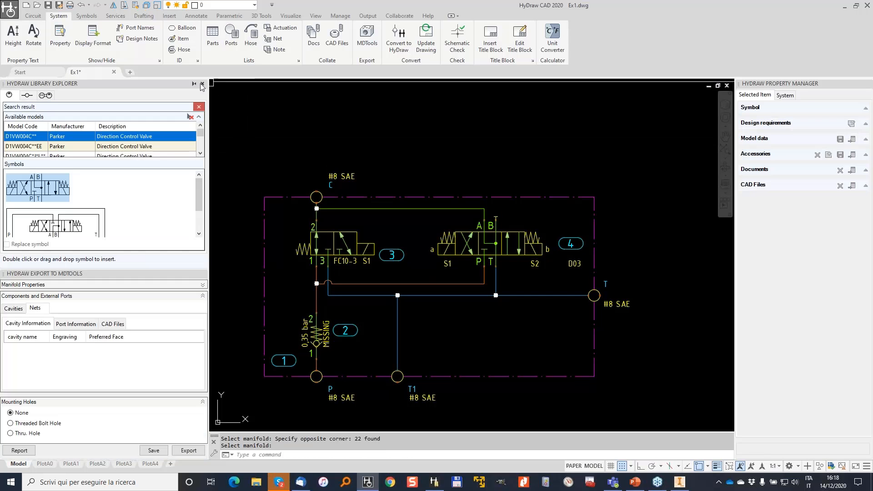
{"action": "left_click", "coordinate": [202, 85]}
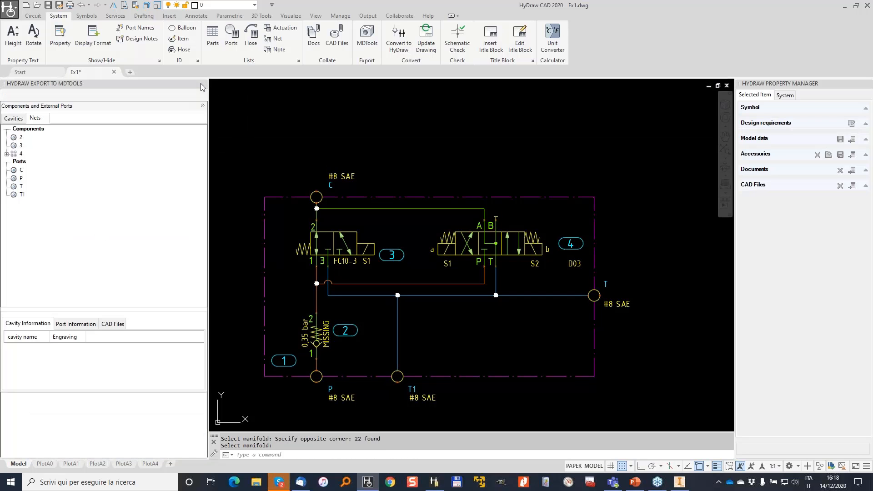
Review the export's nets, cavities and ports, including the CAD file linked to component 2
{"action": "left_click", "coordinate": [17, 119]}
{"action": "left_click", "coordinate": [35, 118]}
{"action": "left_click", "coordinate": [20, 138]}
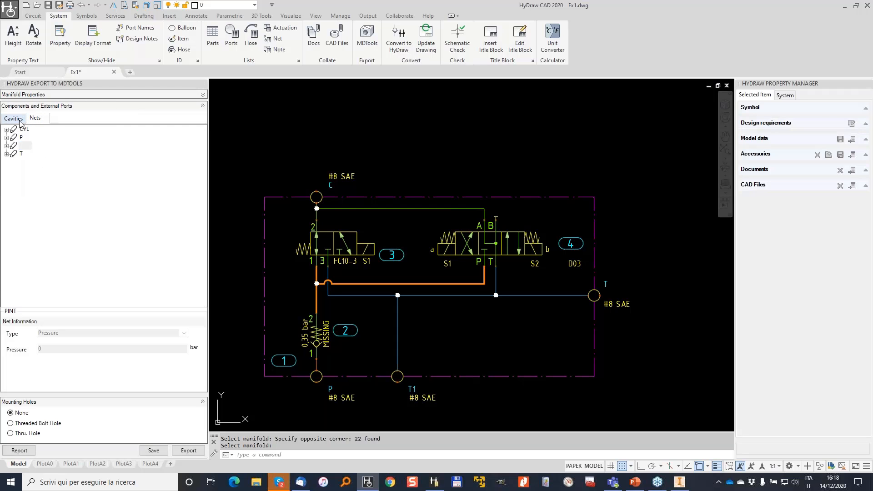
{"action": "left_click", "coordinate": [14, 118]}
{"action": "left_click", "coordinate": [22, 138]}
{"action": "left_click", "coordinate": [21, 146]}
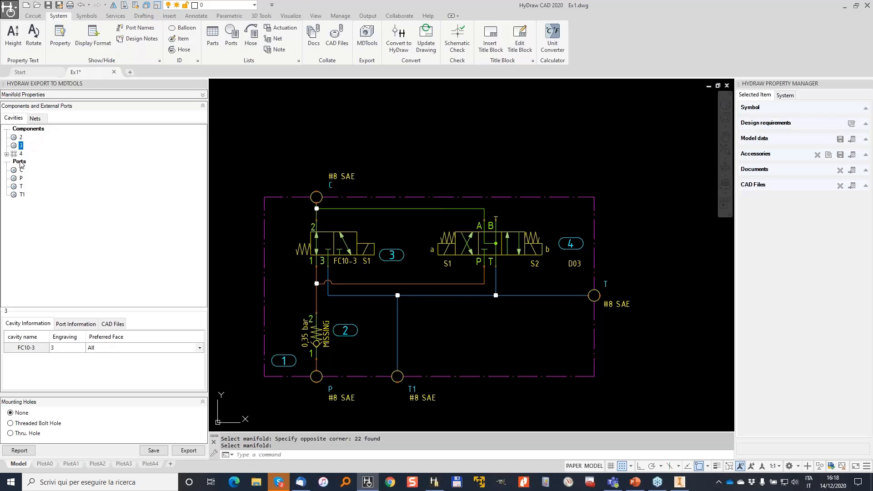
{"action": "left_click", "coordinate": [21, 178]}
{"action": "left_click", "coordinate": [21, 137]}
{"action": "left_click", "coordinate": [111, 324]}
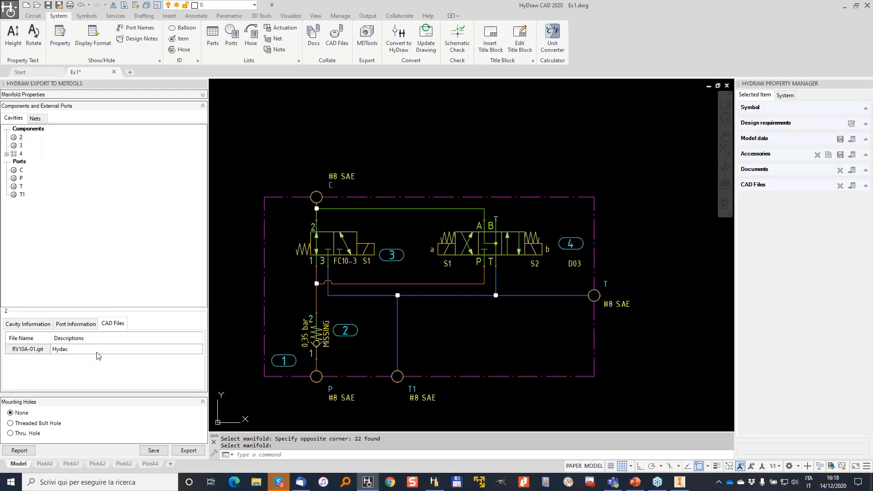
Export the manifold schematic as an XML file named EX2 in the HyDraw--MDTools folder
{"action": "left_click", "coordinate": [188, 450]}
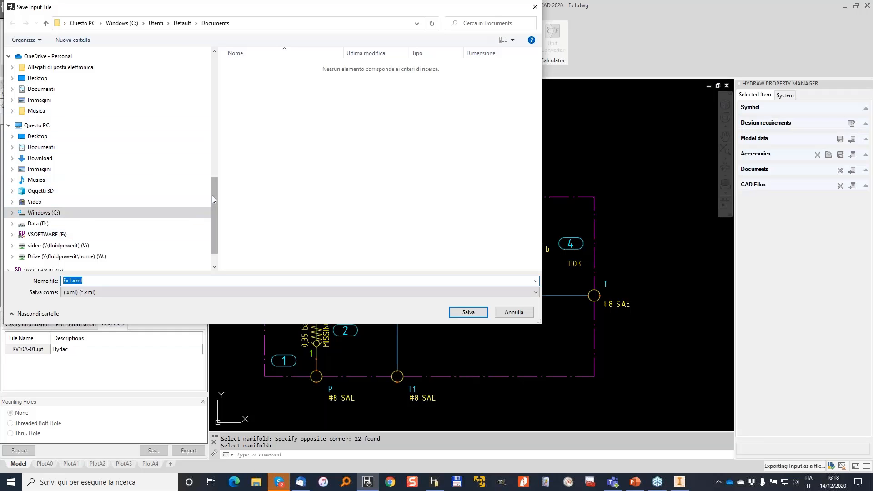
{"action": "left_click_drag", "start_coordinate": [212, 200], "coordinate": [213, 71]}
{"action": "left_click", "coordinate": [50, 147]}
{"action": "left_click", "coordinate": [102, 281]}
{"action": "type", "text": "EX2"}
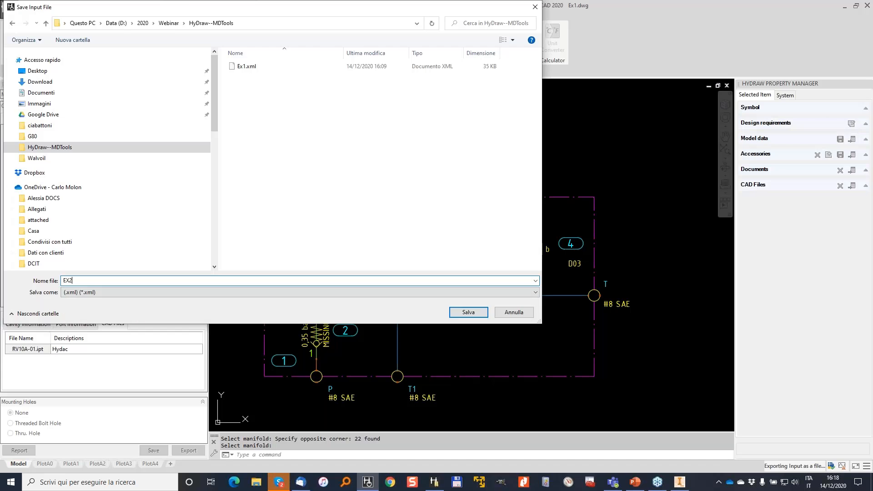
{"action": "key", "text": "Return"}
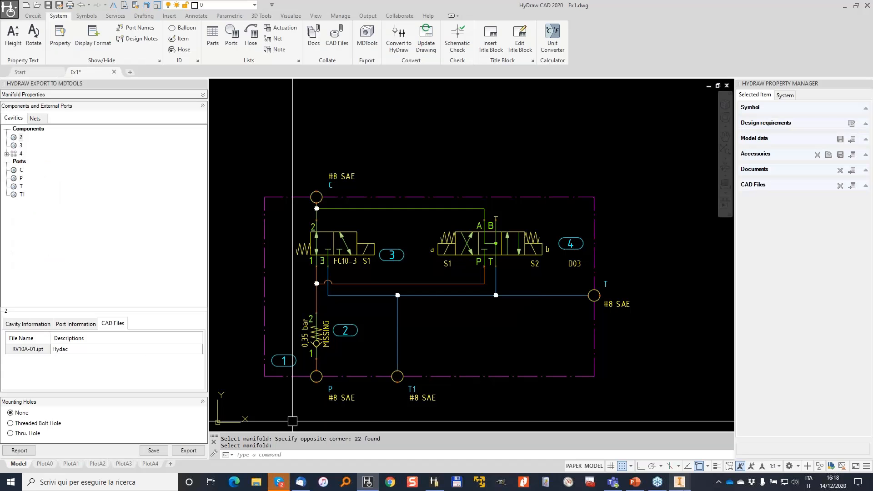
Switch to Autodesk Inventor and save the open manifold part as EX1 in the HyDraw--MDTools folder
{"action": "left_click", "coordinate": [680, 482]}
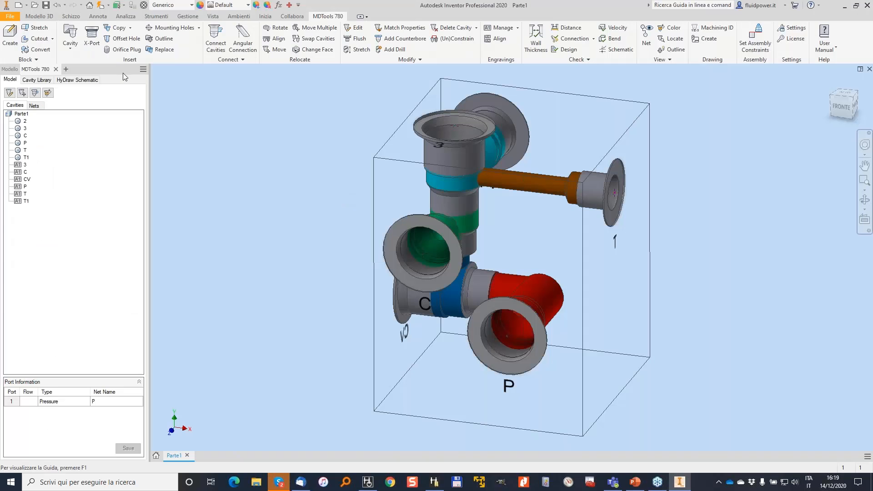
{"action": "left_click", "coordinate": [46, 5]}
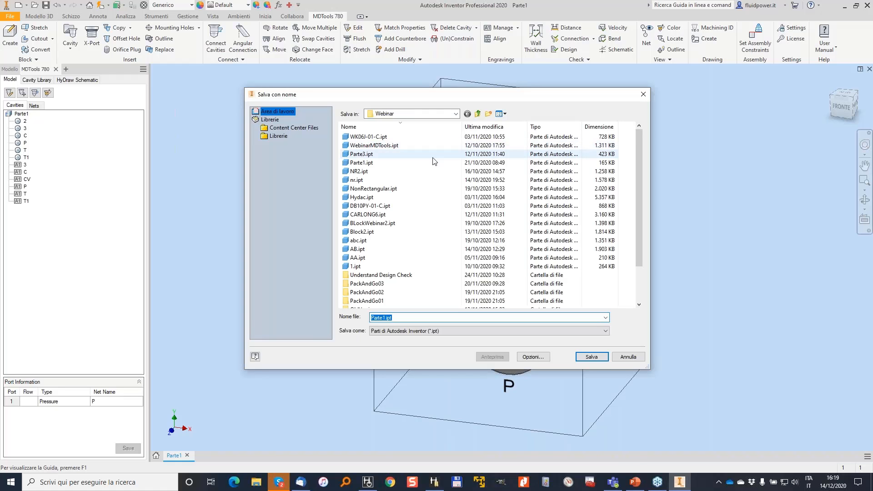
{"action": "scroll", "coordinate": [381, 274], "scroll_direction": "down", "scroll_amount": 2}
{"action": "double_click", "coordinate": [373, 291]}
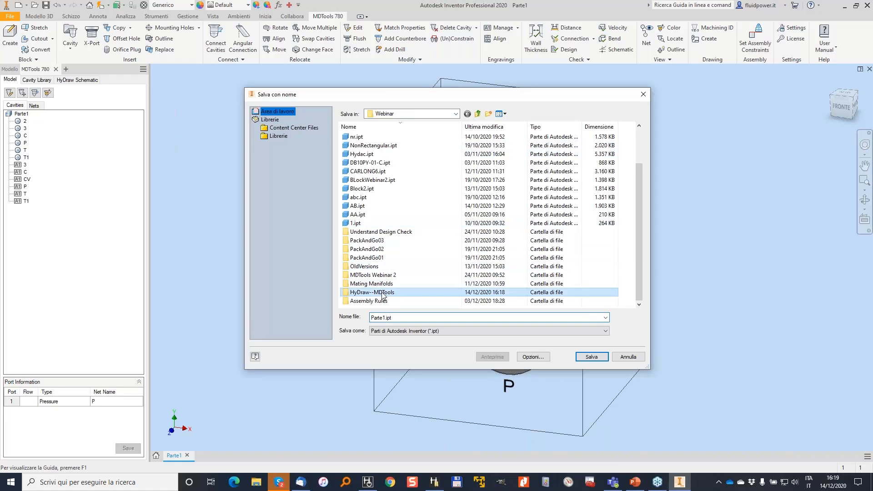
{"action": "double_click", "coordinate": [393, 317]}
{"action": "type", "text": "EX1"}
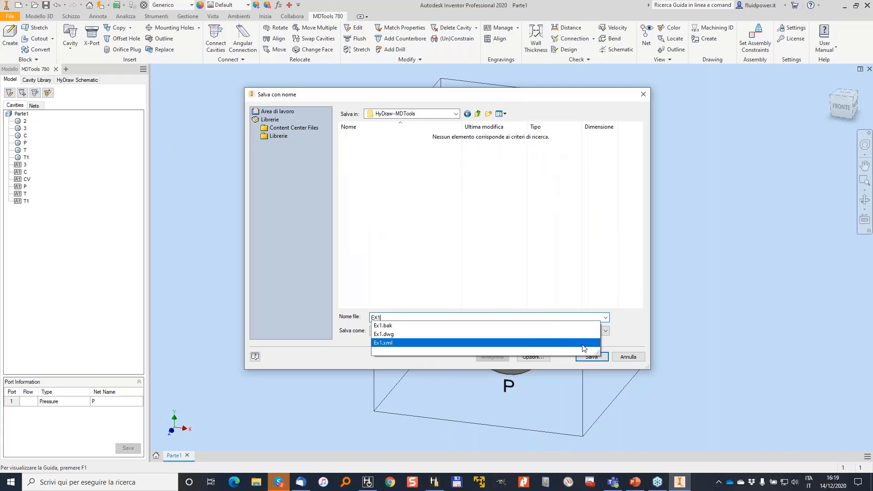
{"action": "left_click", "coordinate": [592, 357]}
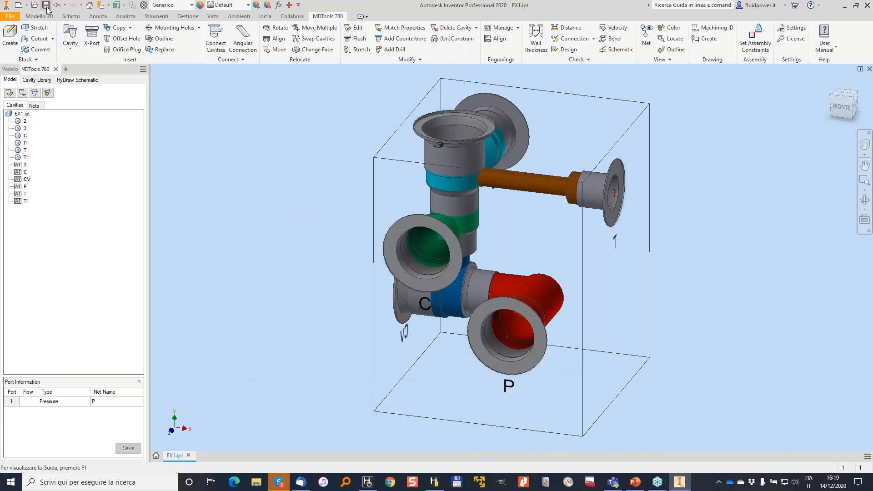
Save the manifold part under the new name EX2 in the same folder
{"action": "left_click", "coordinate": [9, 16]}
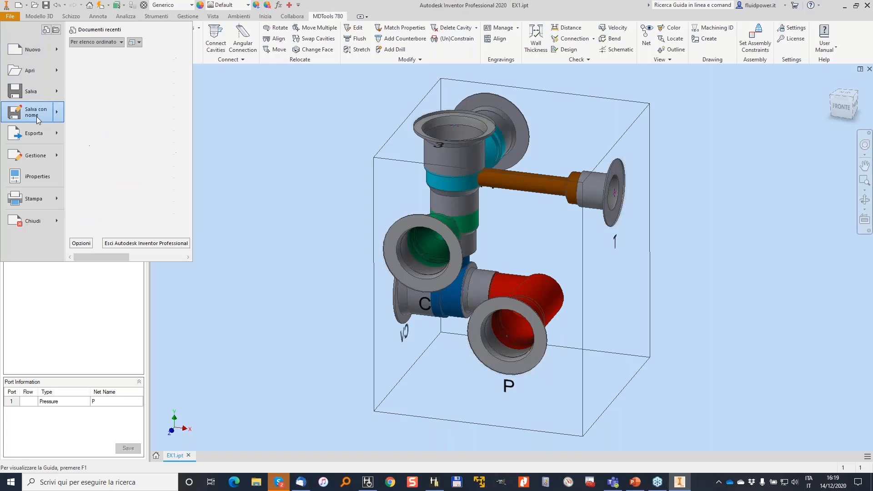
{"action": "left_click", "coordinate": [36, 116]}
{"action": "type", "text": "EX2"}
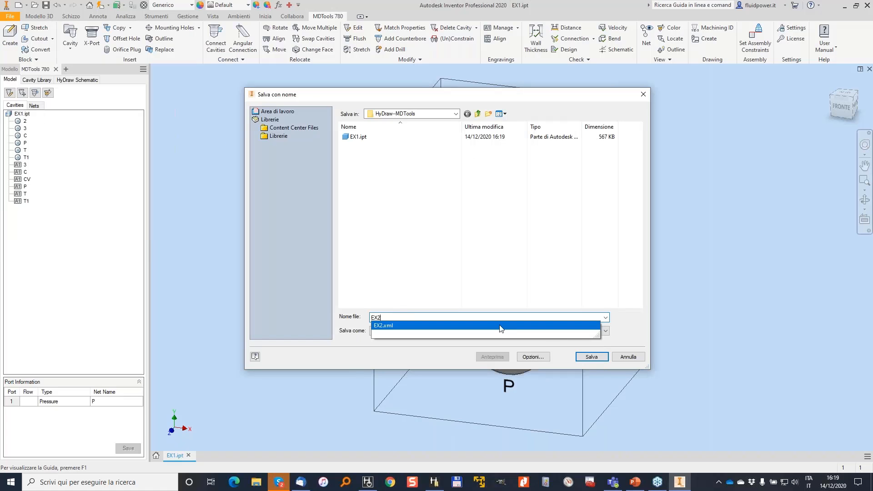
{"action": "left_click", "coordinate": [599, 357]}
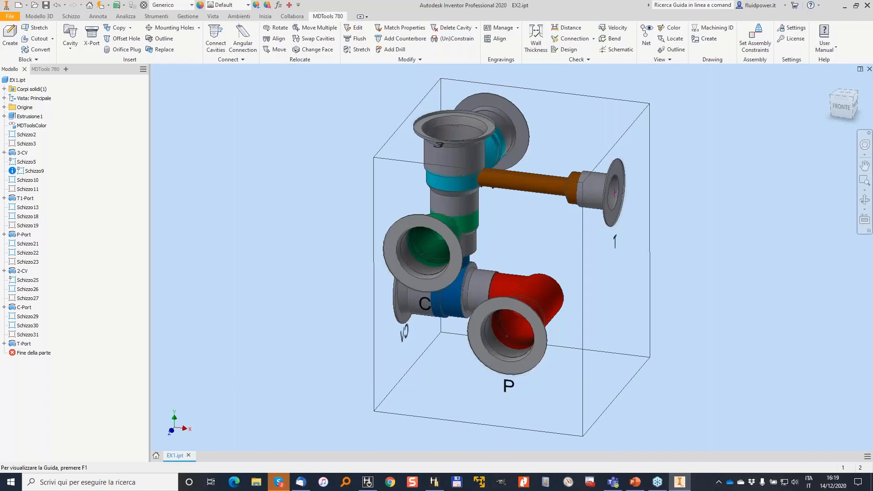
Load EX2.xml from the HyDraw--MDTools folder as the MDTools schematic file for the manifold block
{"action": "left_click", "coordinate": [328, 16]}
{"action": "left_click", "coordinate": [96, 81]}
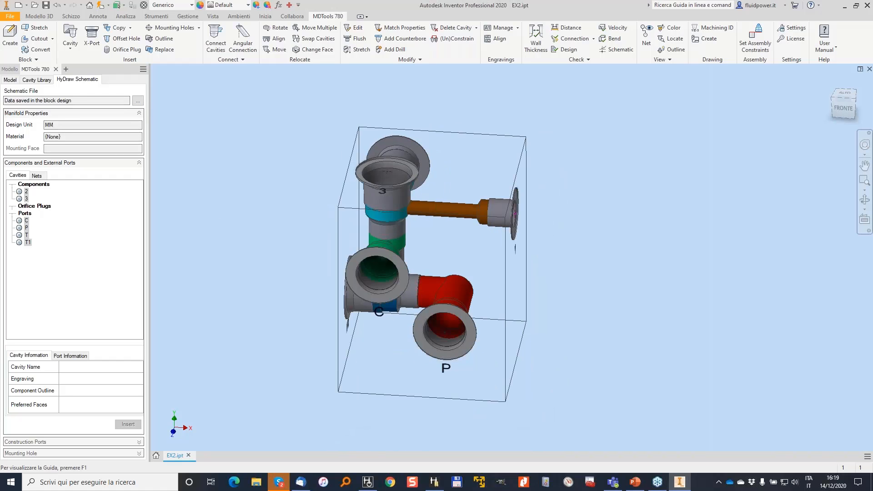
{"action": "left_click", "coordinate": [138, 101]}
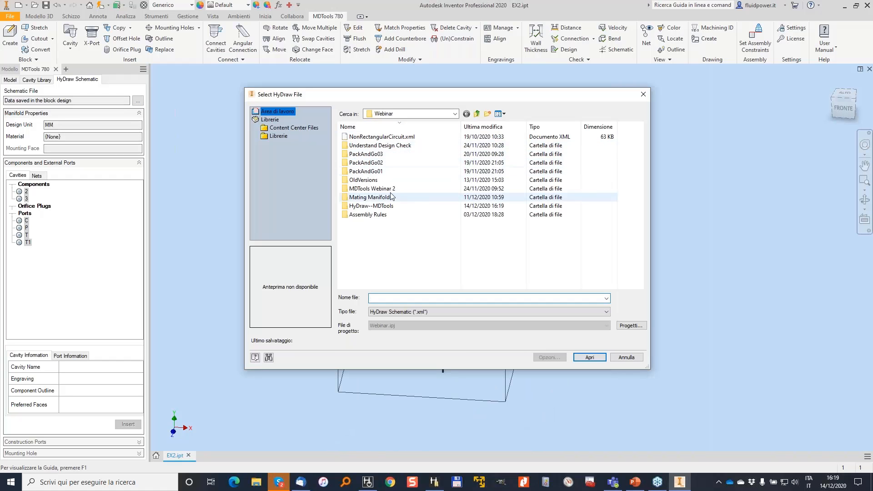
{"action": "double_click", "coordinate": [381, 206]}
{"action": "double_click", "coordinate": [358, 146]}
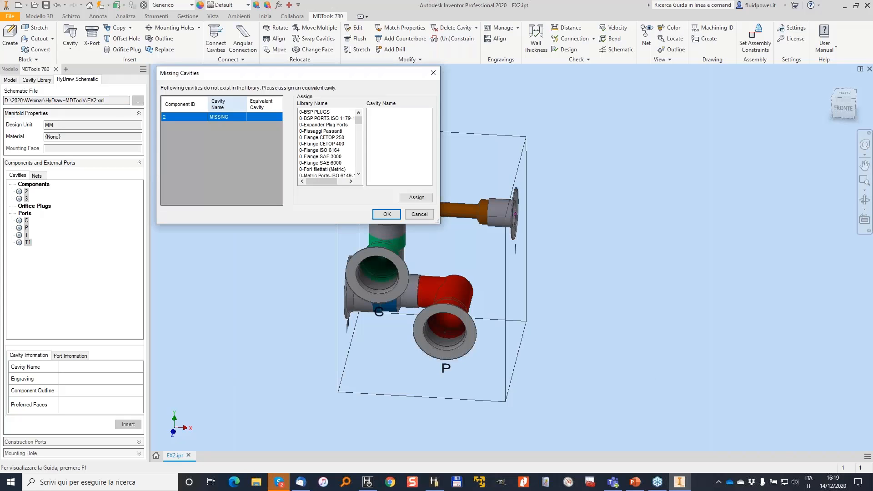
Assign the Parker cavity C10-2 as the equivalent for component 2's missing cavity and accept it
{"action": "scroll", "coordinate": [359, 120], "scroll_direction": "down", "scroll_amount": 4}
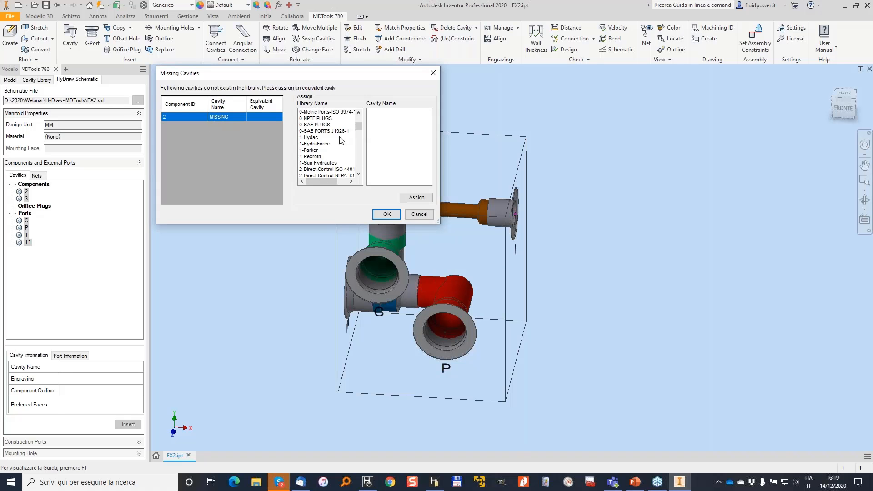
{"action": "left_click", "coordinate": [309, 151]}
{"action": "scroll", "coordinate": [429, 137], "scroll_direction": "down", "scroll_amount": 5}
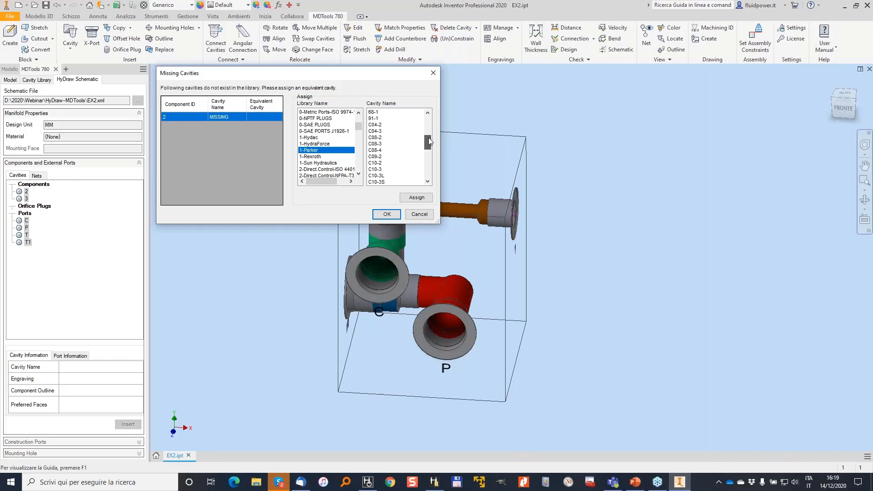
{"action": "left_click", "coordinate": [386, 169]}
{"action": "left_click", "coordinate": [383, 163]}
{"action": "left_click", "coordinate": [416, 197]}
{"action": "left_click", "coordinate": [387, 214]}
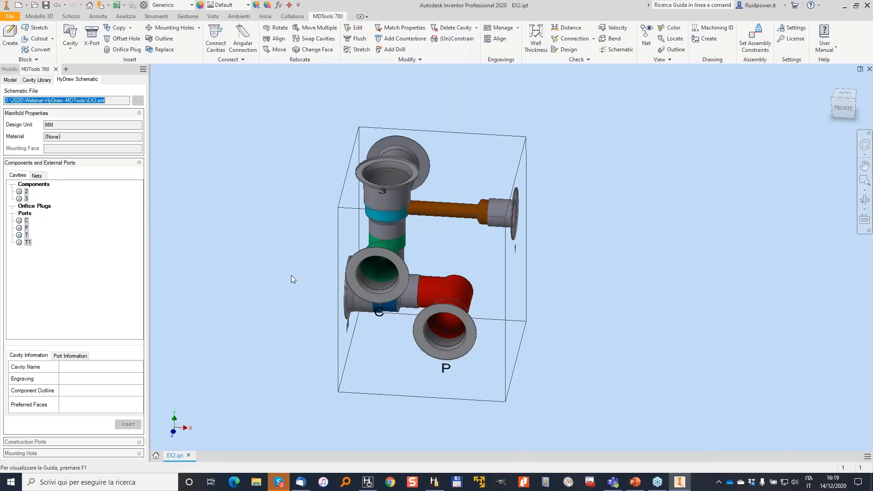
Run the check of the manifold model against the loaded schematic
{"action": "left_click", "coordinate": [622, 51]}
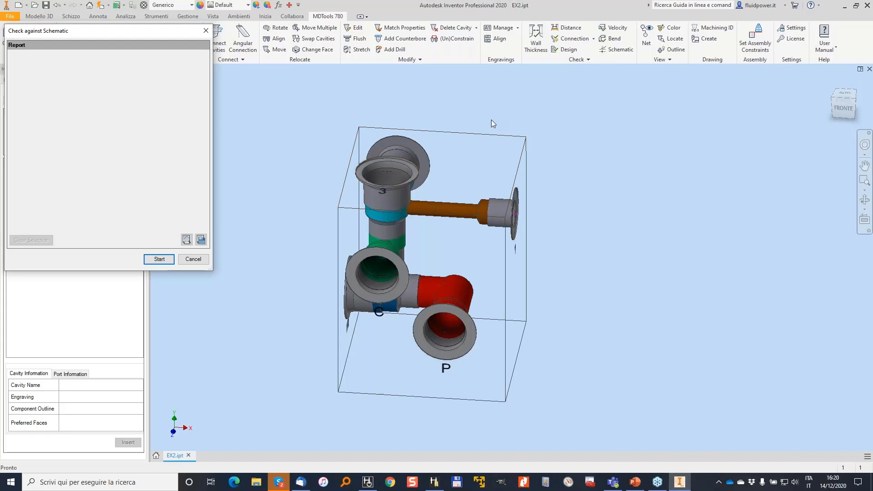
{"action": "left_click", "coordinate": [194, 261]}
{"action": "scroll", "coordinate": [396, 179], "scroll_direction": "down", "scroll_amount": 1}
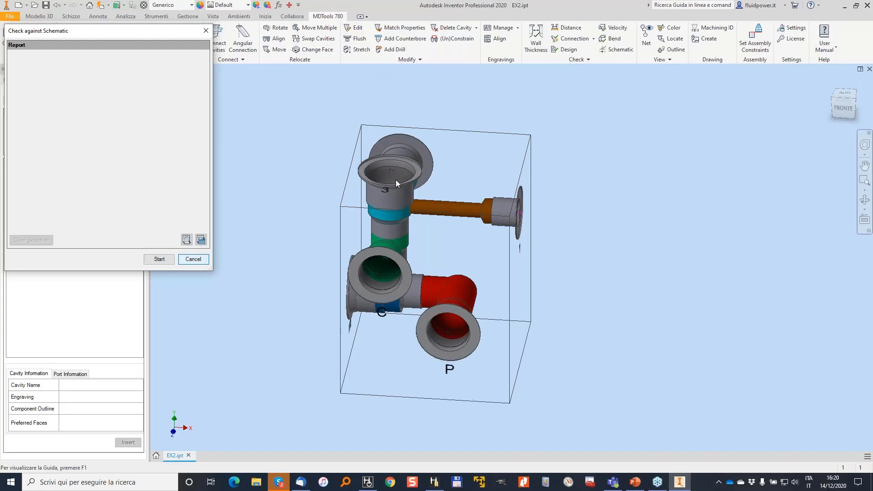
{"action": "left_click", "coordinate": [626, 53]}
{"action": "left_click", "coordinate": [163, 262]}
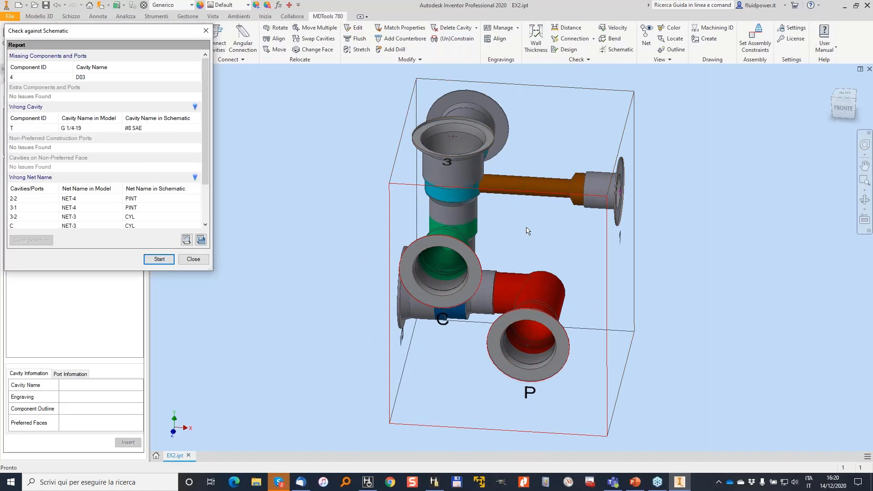
Move the check report clear of the MDTools browser and compare the wrong net names in model and schematic
{"action": "left_click", "coordinate": [541, 243]}
{"action": "left_click", "coordinate": [203, 43]}
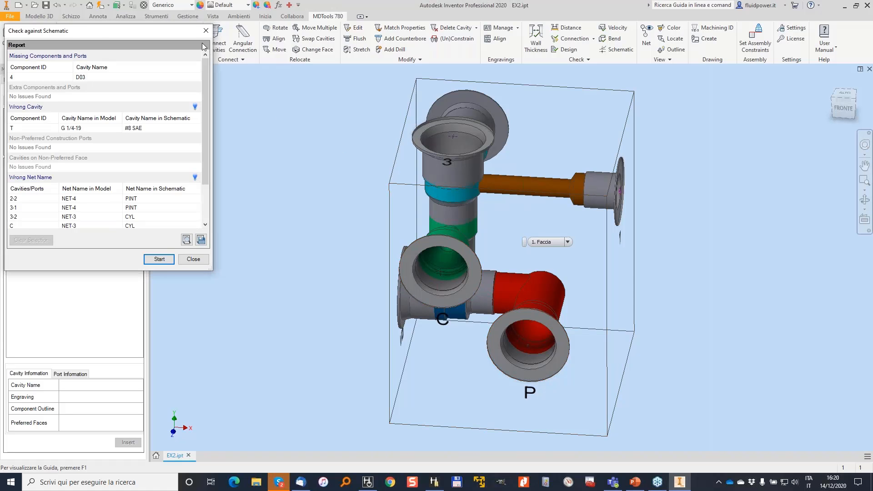
{"action": "left_click_drag", "start_coordinate": [97, 36], "coordinate": [668, 98]}
{"action": "key", "text": "F4"}
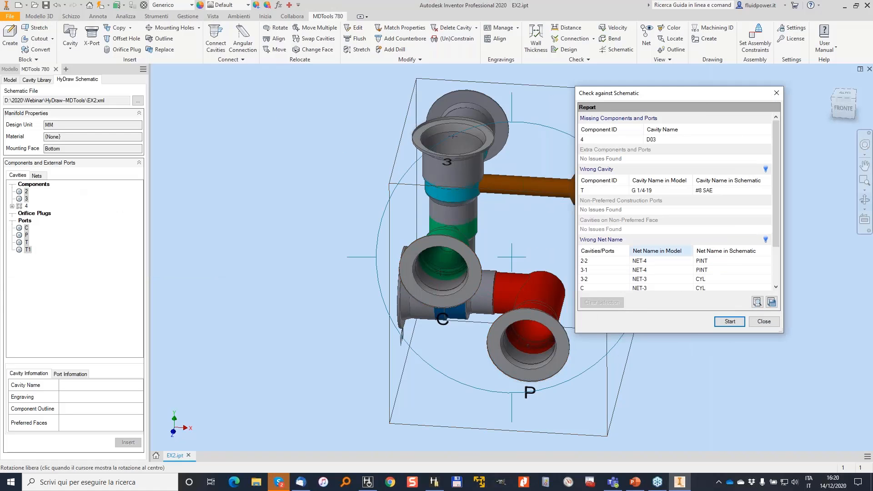
{"action": "left_click_drag", "start_coordinate": [779, 220], "coordinate": [780, 262]}
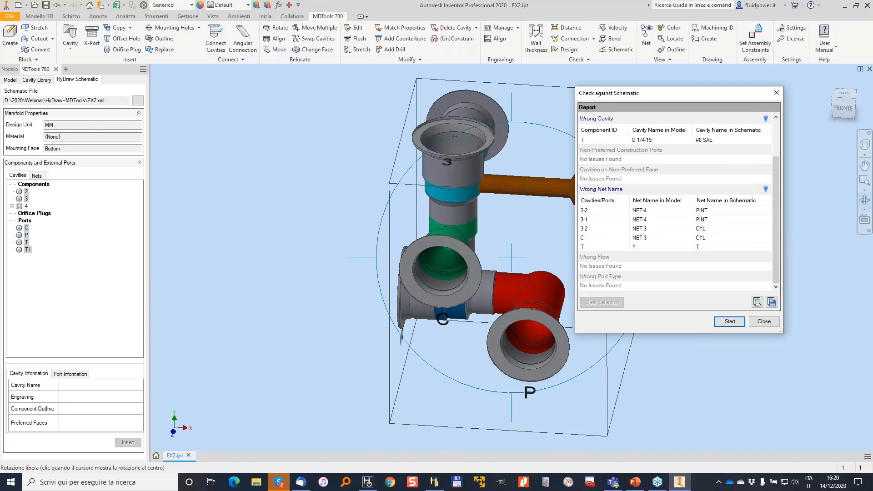
{"action": "mouse_move", "coordinate": [577, 190]}
{"action": "left_mouse_down"}
{"action": "mouse_move", "coordinate": [671, 263]}
{"action": "mouse_move", "coordinate": [768, 193]}
{"action": "mouse_move", "coordinate": [552, 186]}
{"action": "left_mouse_up"}
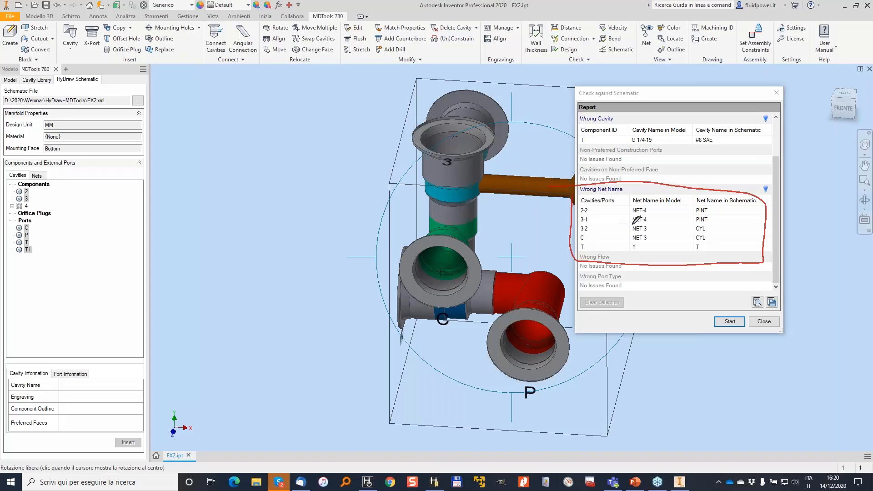
{"action": "mouse_move", "coordinate": [631, 208]}
{"action": "left_mouse_down"}
{"action": "mouse_move", "coordinate": [631, 233]}
{"action": "mouse_move", "coordinate": [656, 241]}
{"action": "mouse_move", "coordinate": [633, 206]}
{"action": "left_mouse_up"}
{"action": "mouse_move", "coordinate": [695, 224]}
{"action": "left_mouse_down"}
{"action": "mouse_move", "coordinate": [702, 240]}
{"action": "mouse_move", "coordinate": [694, 208]}
{"action": "mouse_move", "coordinate": [717, 207]}
{"action": "mouse_move", "coordinate": [704, 200]}
{"action": "left_mouse_up"}
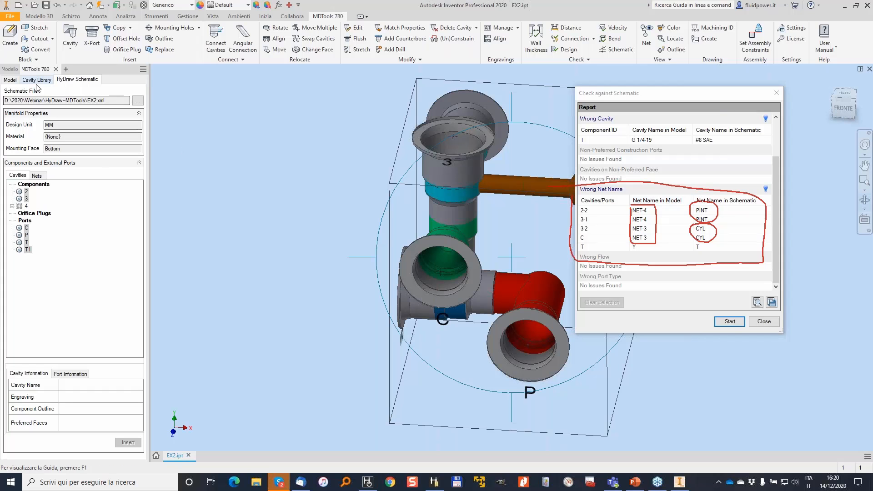
Open the model's list of nets and rename NET-3 to CYL
{"action": "left_click", "coordinate": [10, 79]}
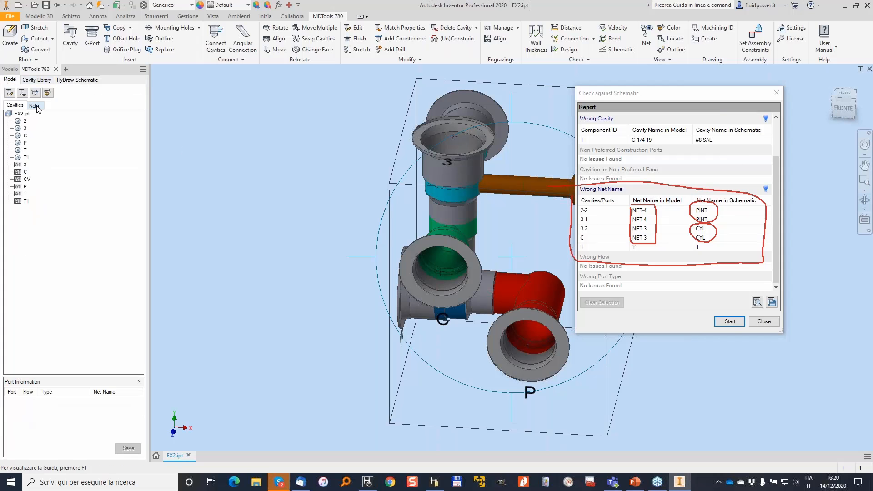
{"action": "left_click", "coordinate": [35, 106]}
{"action": "left_click", "coordinate": [642, 231]}
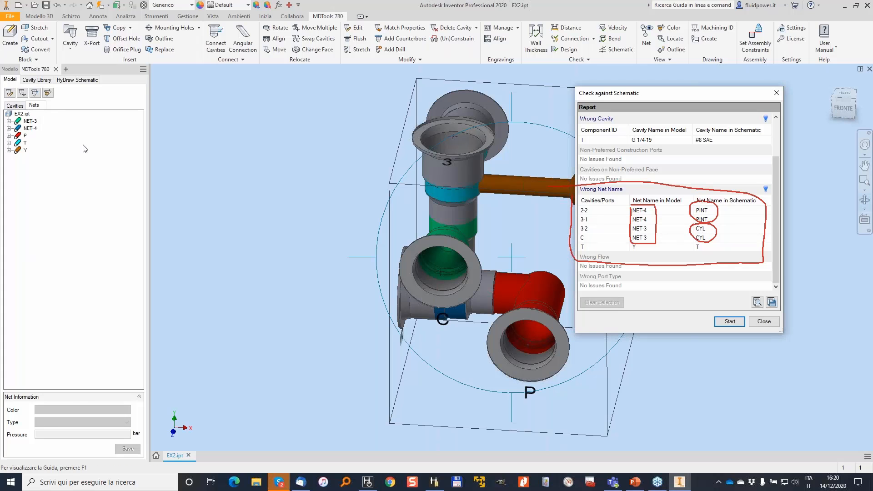
{"action": "double_click", "coordinate": [33, 122]}
{"action": "type", "text": "c"}
{"action": "key", "text": "BackSpace"}
{"action": "key", "text": "BackSpace"}
{"action": "key", "text": "BackSpace"}
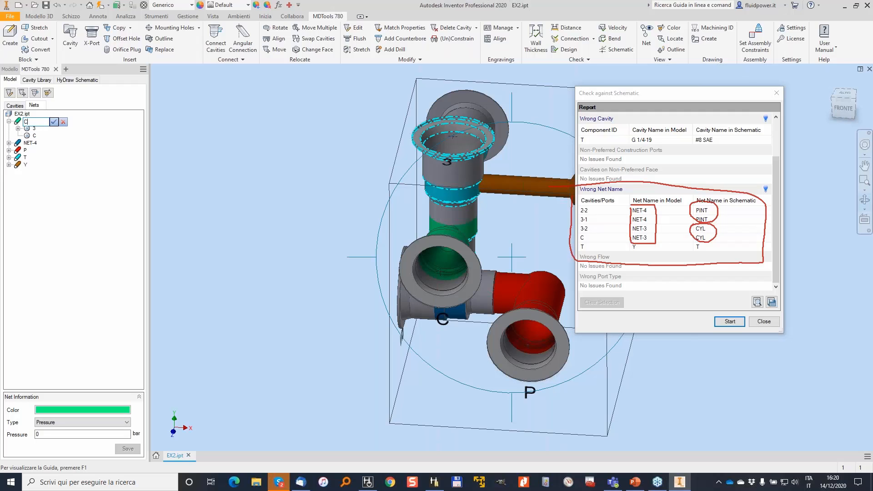
{"action": "left_click", "coordinate": [54, 123]}
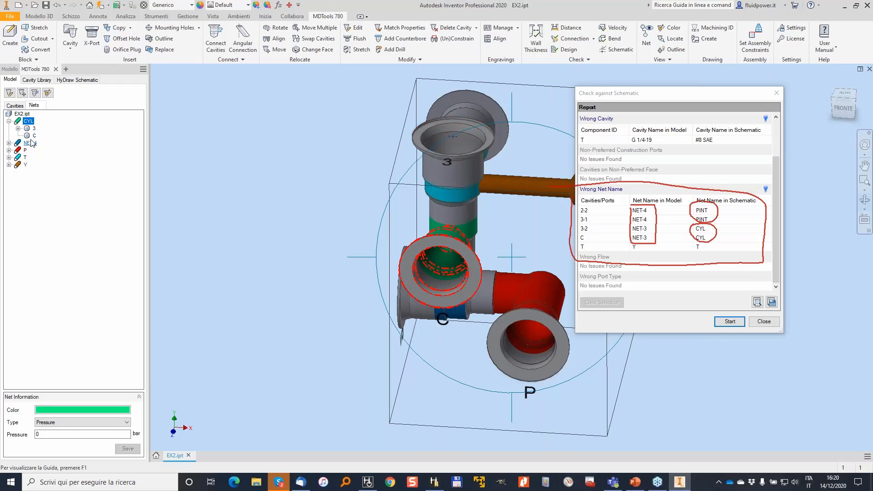
Rename the model's net NET-4 to PINT
{"action": "double_click", "coordinate": [31, 143]}
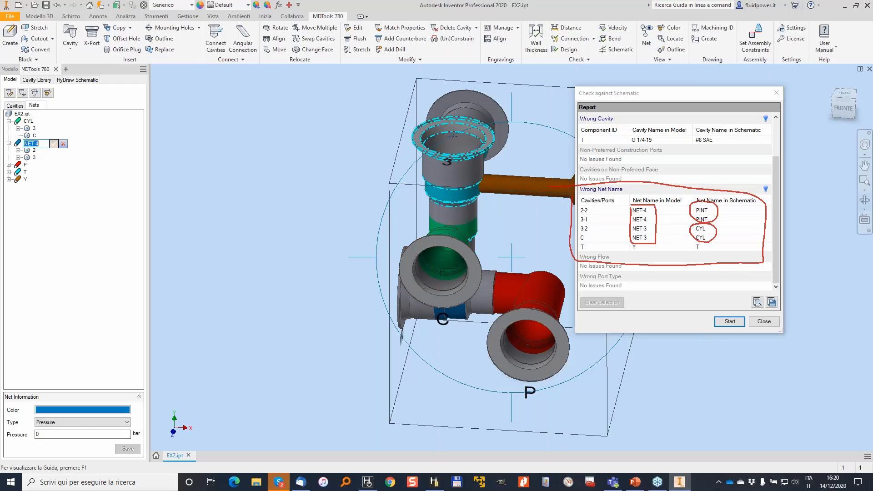
{"action": "type", "text": "PINT"}
{"action": "left_click", "coordinate": [54, 143]}
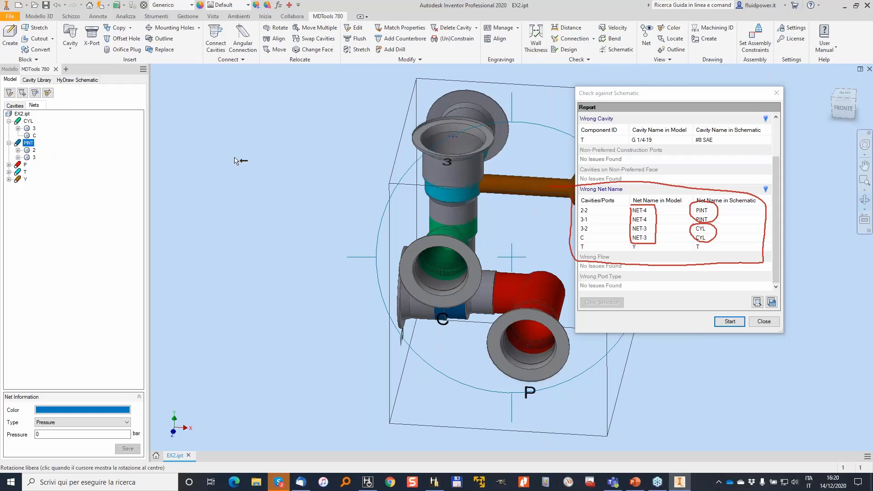
Assign net T to port 1 of cavity T, save it, and rerun the check against the schematic
{"action": "left_click", "coordinate": [14, 105]}
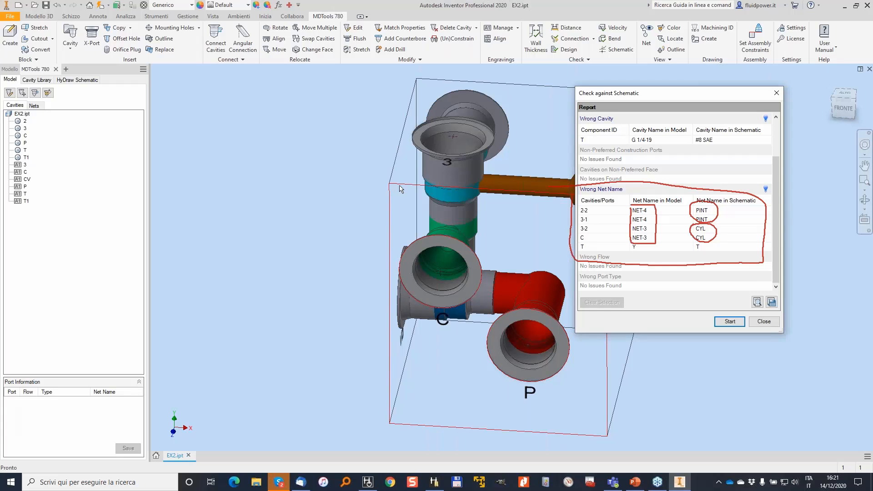
{"action": "left_click", "coordinate": [25, 150]}
{"action": "left_click", "coordinate": [104, 401]}
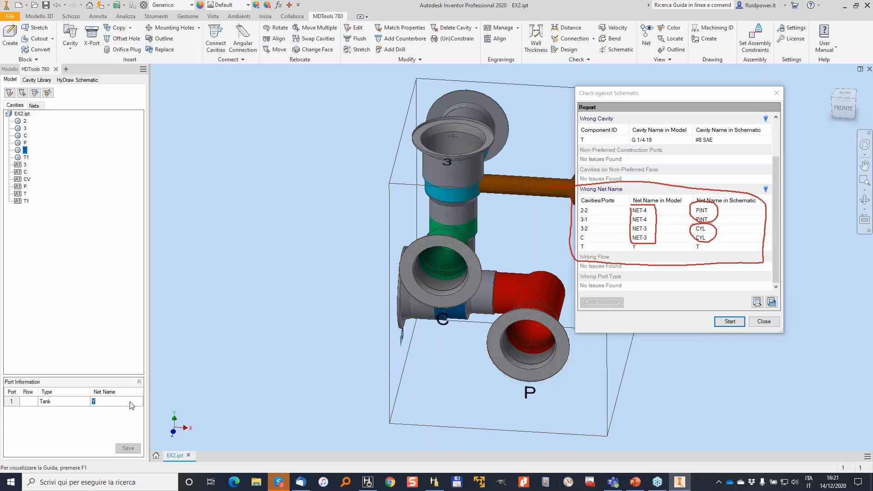
{"action": "left_click", "coordinate": [103, 437]}
{"action": "left_click", "coordinate": [128, 447]}
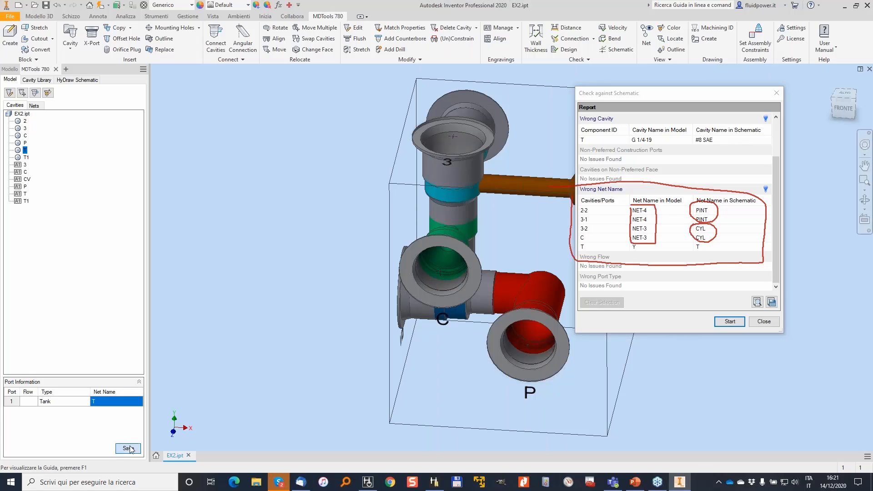
{"action": "left_click", "coordinate": [729, 322]}
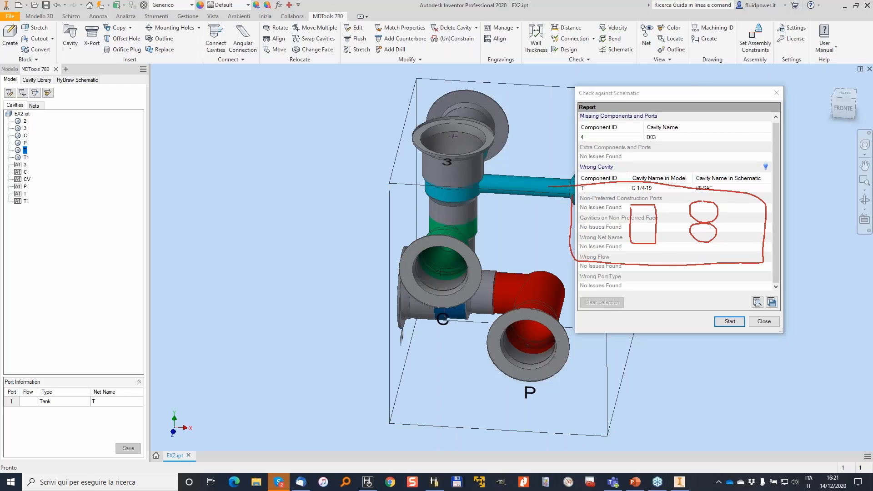
Close the check report and replace cavity T with #8 SAE from the 0-SAE PORTS J1926-1 library
{"action": "key", "text": "Escape"}
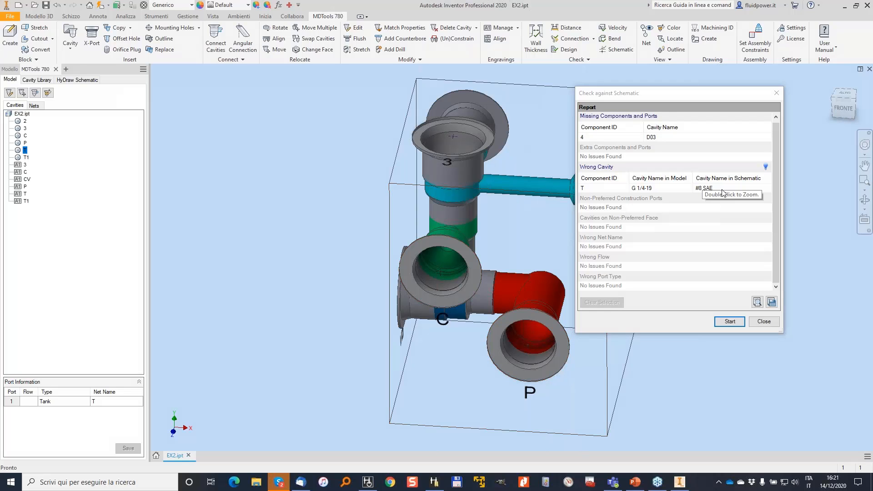
{"action": "left_click", "coordinate": [765, 321]}
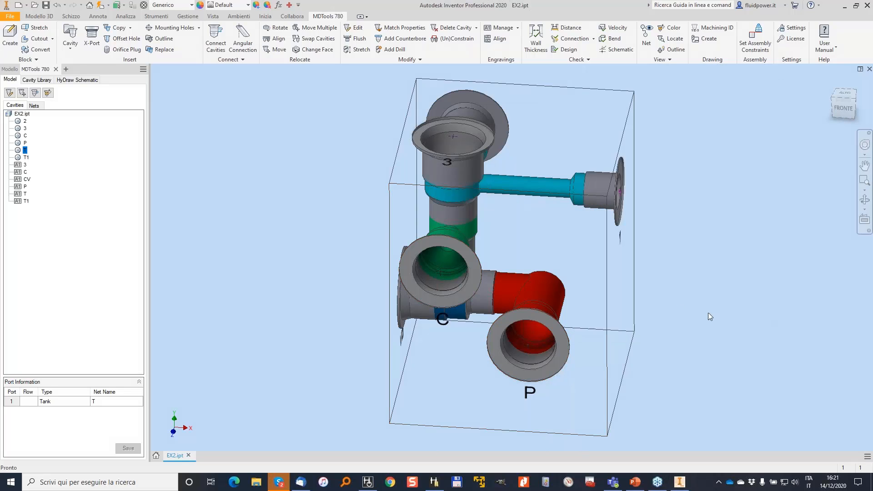
{"action": "left_click", "coordinate": [160, 49]}
{"action": "left_click", "coordinate": [618, 191]}
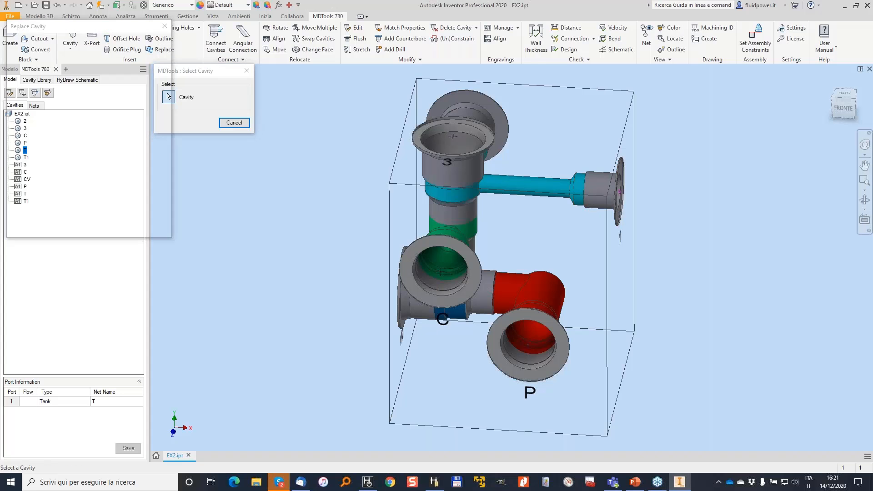
{"action": "scroll", "coordinate": [54, 136], "scroll_direction": "down", "scroll_amount": 1}
{"action": "left_click", "coordinate": [36, 130]}
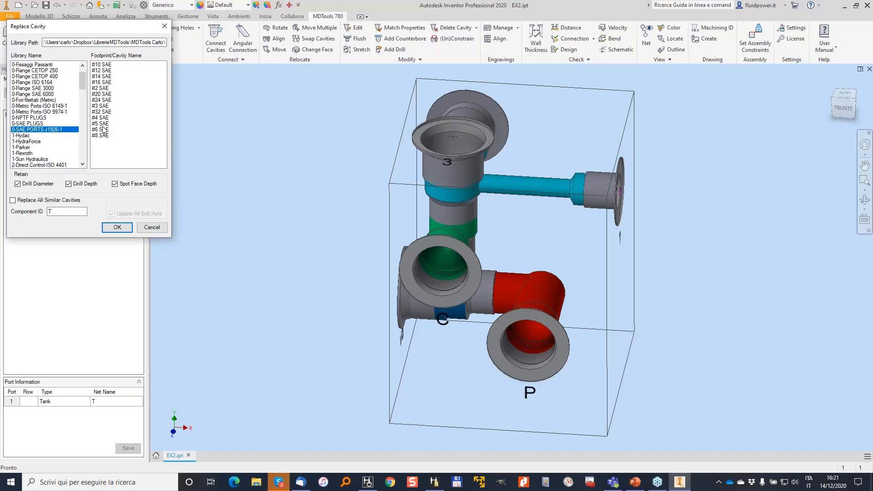
{"action": "left_click", "coordinate": [104, 135]}
{"action": "left_click", "coordinate": [115, 227]}
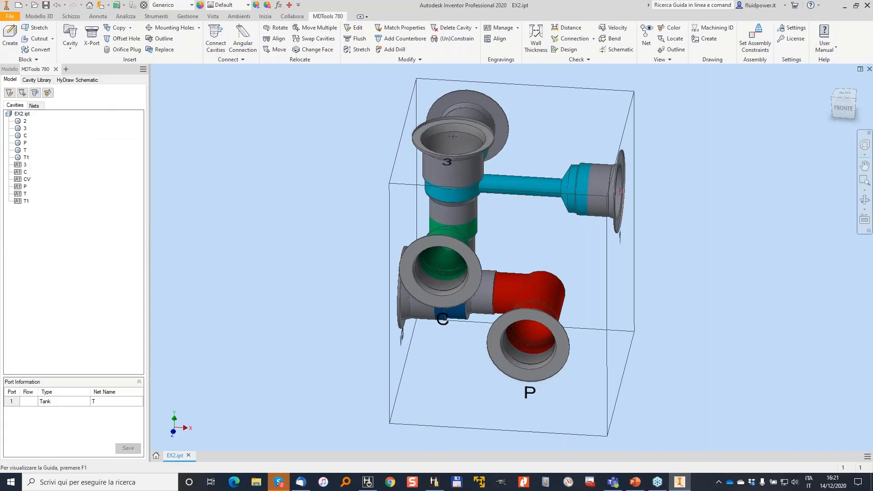
Insert component 4, the D03 footprint, from the HyDraw schematic onto the manifold's rear face beside T1 and CV
{"action": "left_click", "coordinate": [78, 80]}
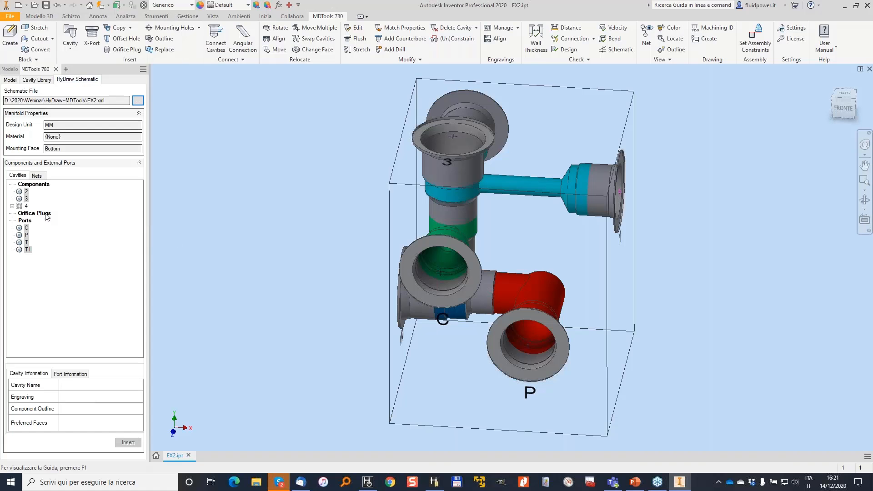
{"action": "left_click", "coordinate": [26, 206]}
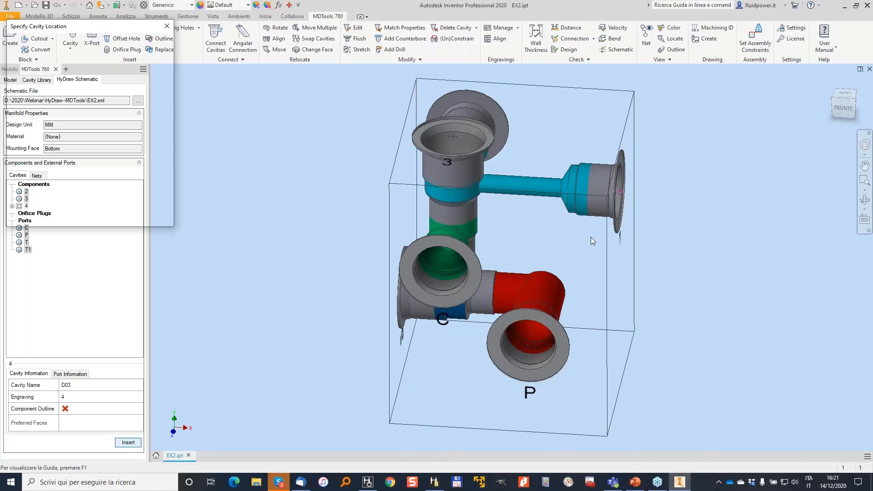
{"action": "middle_click_drag", "start_coordinate": [541, 227], "coordinate": [482, 214], "text": "shift"}
{"action": "left_click", "coordinate": [481, 214]}
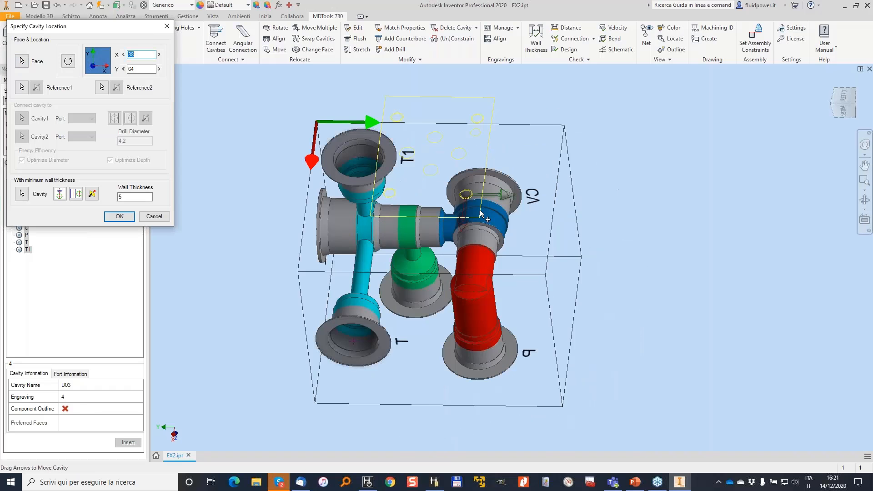
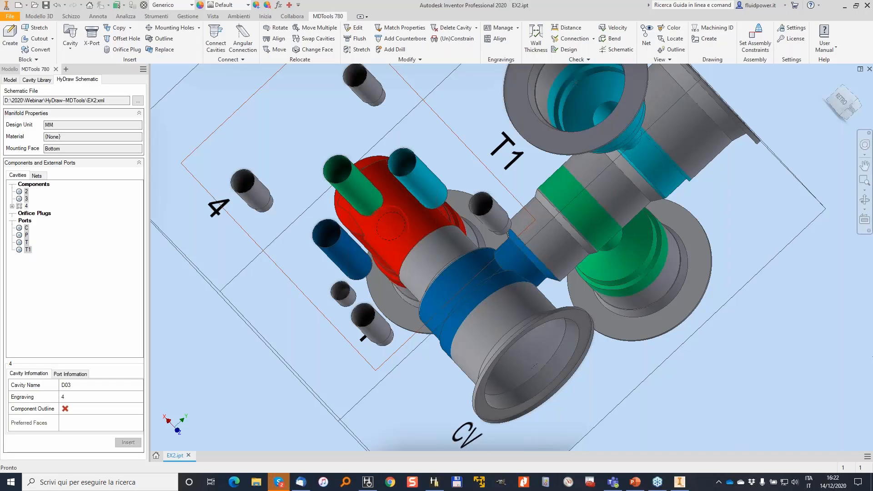
Hide the circle of the suppressed port B in component 4's footprint
{"action": "mouse_move", "coordinate": [407, 203]}
{"action": "left_mouse_down"}
{"action": "mouse_move", "coordinate": [363, 205]}
{"action": "mouse_move", "coordinate": [413, 225]}
{"action": "left_mouse_up"}
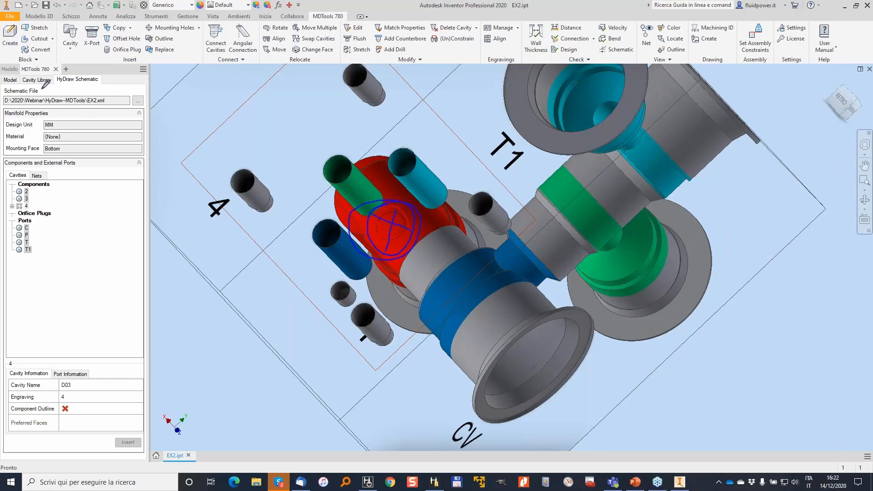
{"action": "left_click", "coordinate": [10, 79]}
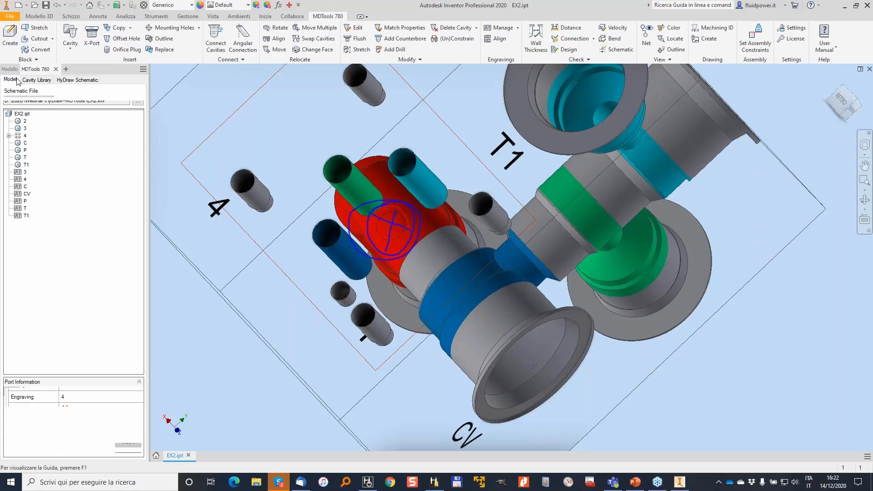
{"action": "left_click", "coordinate": [9, 135]}
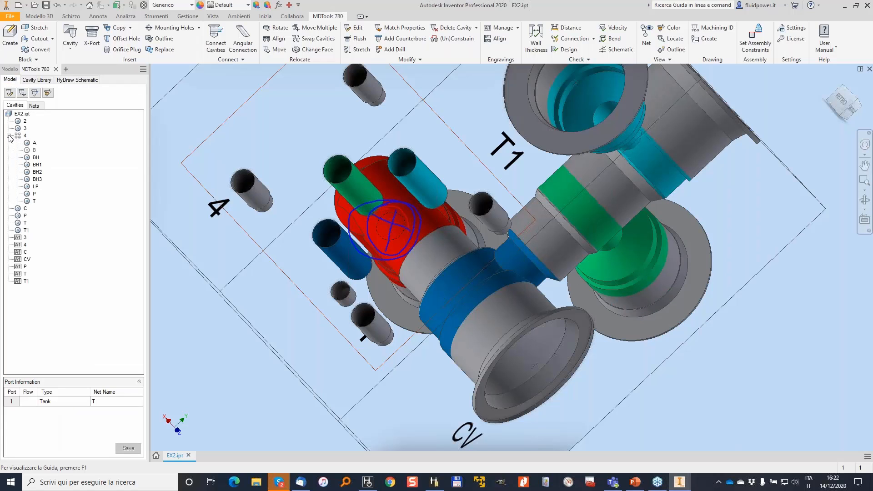
{"action": "right_click", "coordinate": [35, 151]}
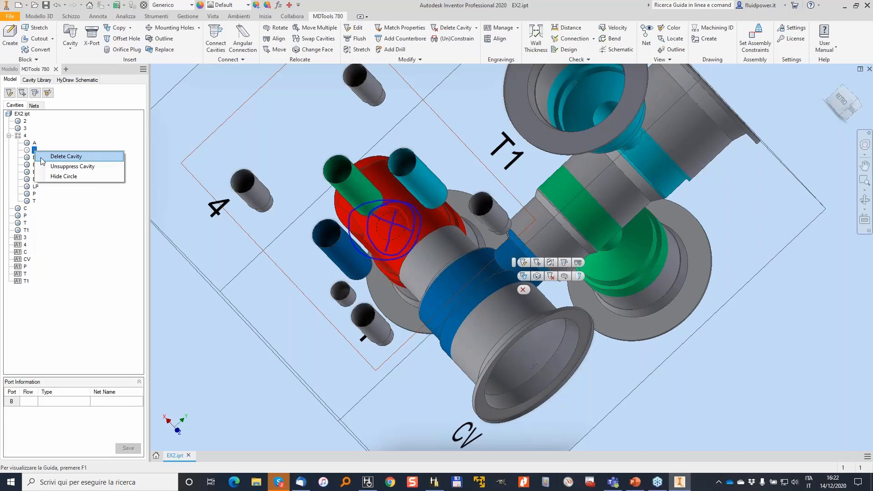
{"action": "left_click", "coordinate": [64, 176]}
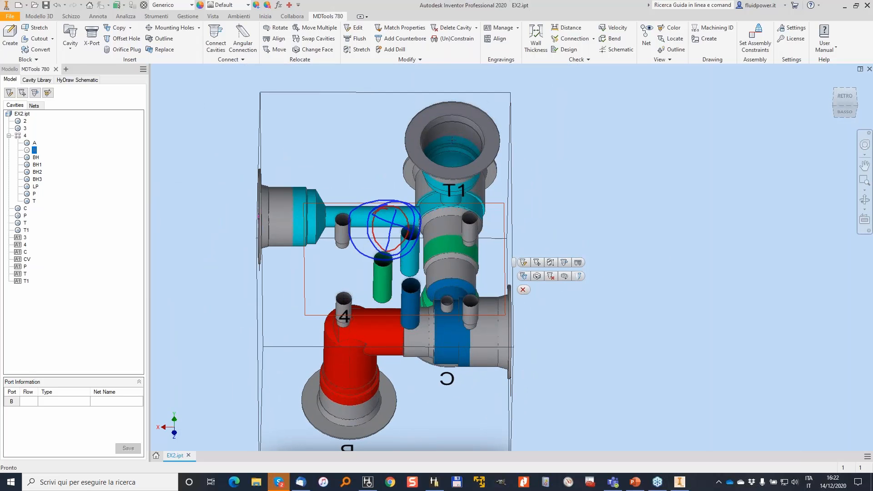
{"action": "key", "text": "Escape"}
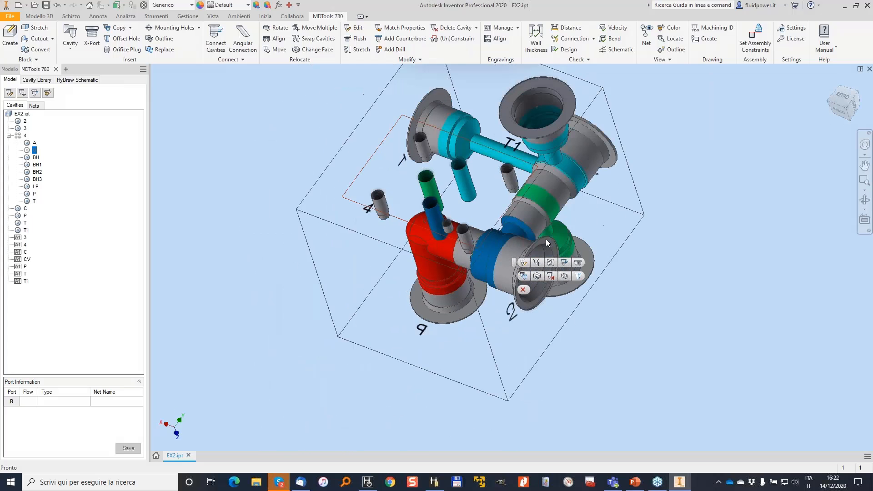
Insert construction port PLUG1 with cavity MB-600-070 and a 6 mm drill, connecting component 4's port P to the blue pressure drilling
{"action": "left_click", "coordinate": [92, 40]}
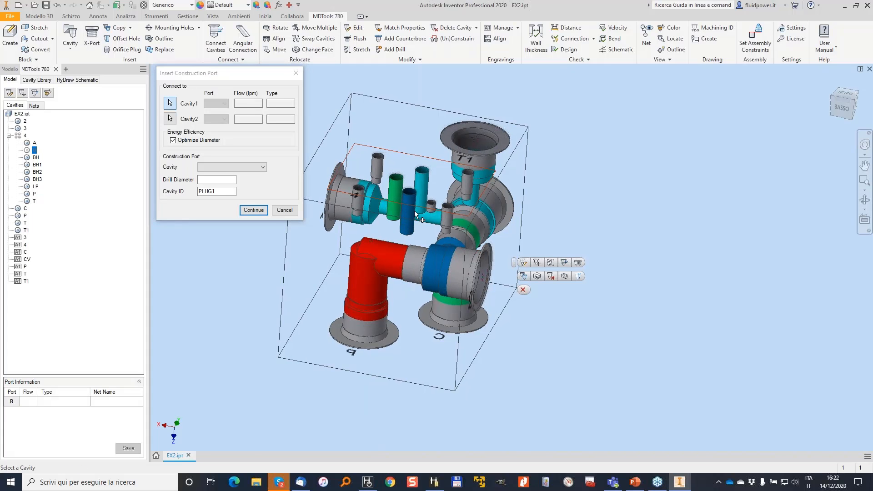
{"action": "left_click", "coordinate": [481, 232]}
{"action": "left_click", "coordinate": [211, 128]}
{"action": "scroll", "coordinate": [248, 171], "scroll_direction": "down", "scroll_amount": 5}
{"action": "left_click", "coordinate": [248, 171]}
{"action": "left_click", "coordinate": [222, 200]}
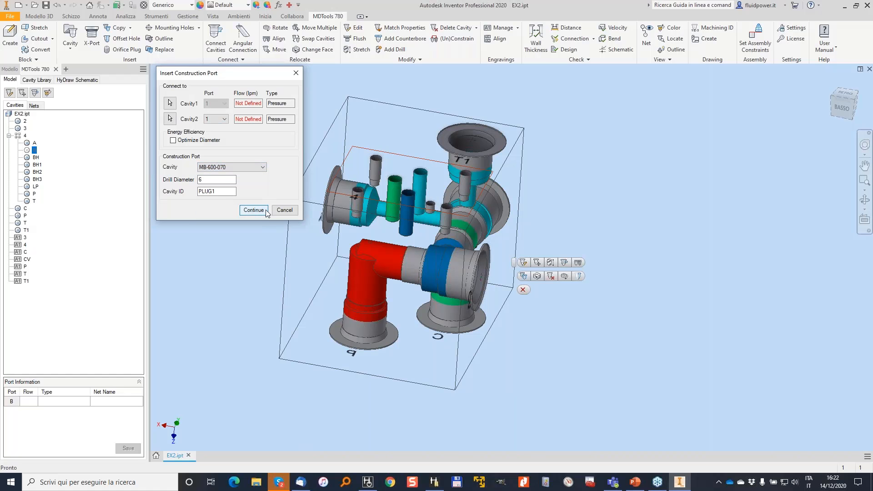
{"action": "left_click", "coordinate": [251, 210]}
{"action": "left_click", "coordinate": [296, 250]}
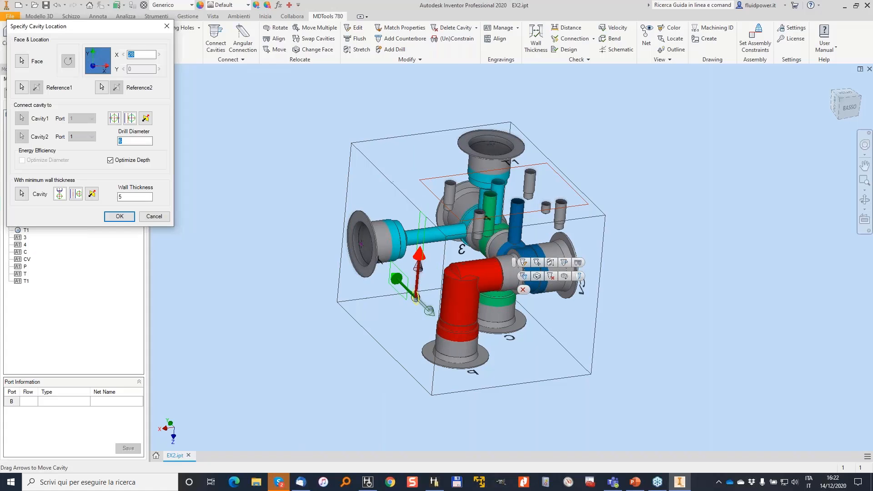
{"action": "left_click", "coordinate": [162, 213]}
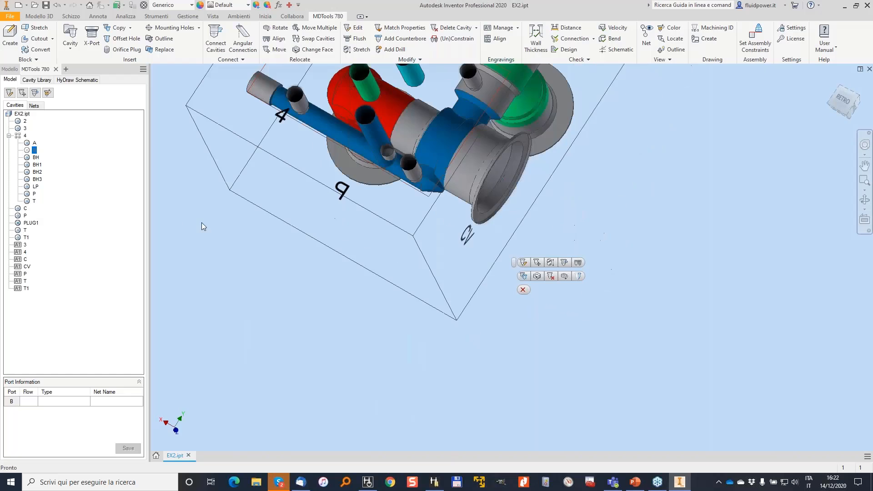
Shift component 4's cavities 8 mm in Y, and refine the footprint's position to X 41, Y 74
{"action": "left_click", "coordinate": [316, 28]}
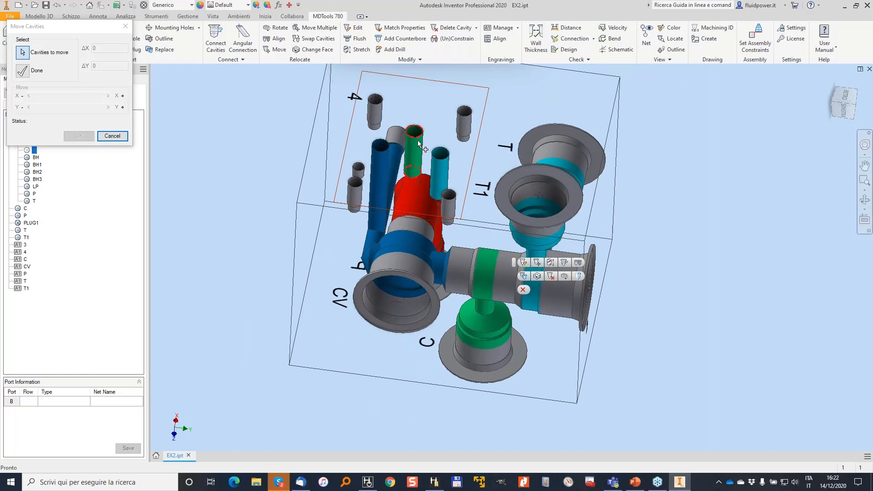
{"action": "left_click", "coordinate": [21, 71]}
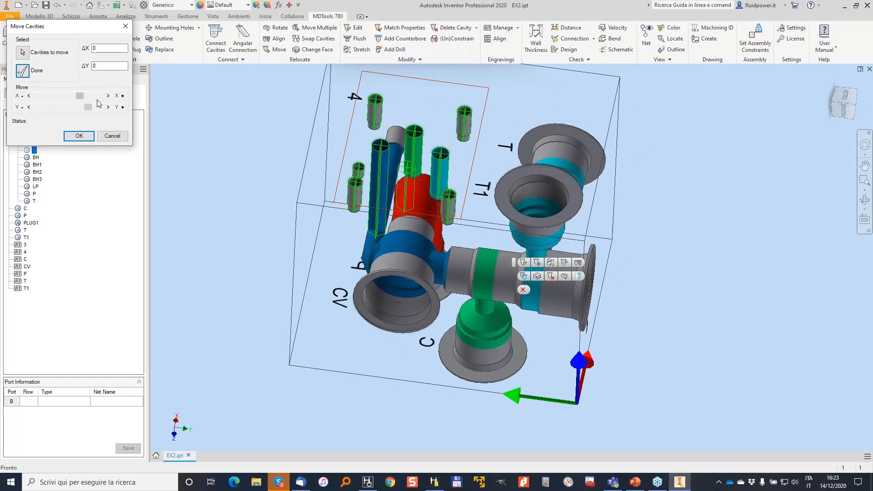
{"action": "left_click", "coordinate": [105, 109]}
{"action": "left_click", "coordinate": [106, 109]}
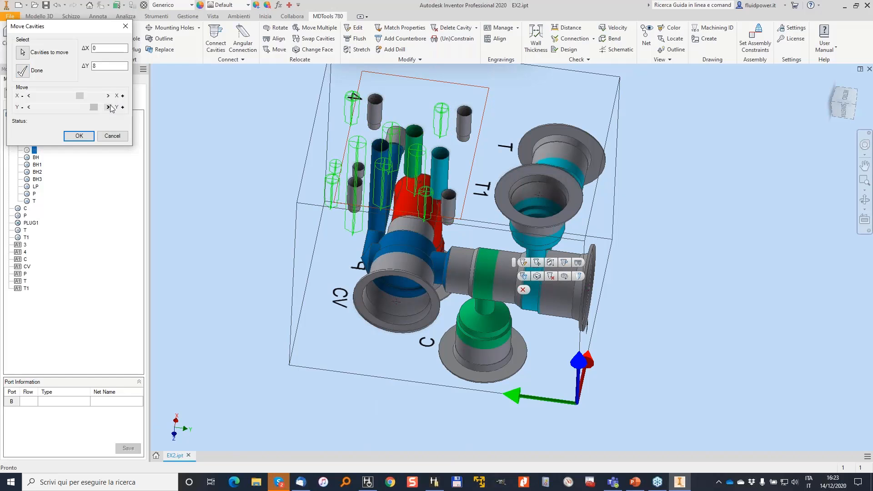
{"action": "left_click", "coordinate": [79, 136]}
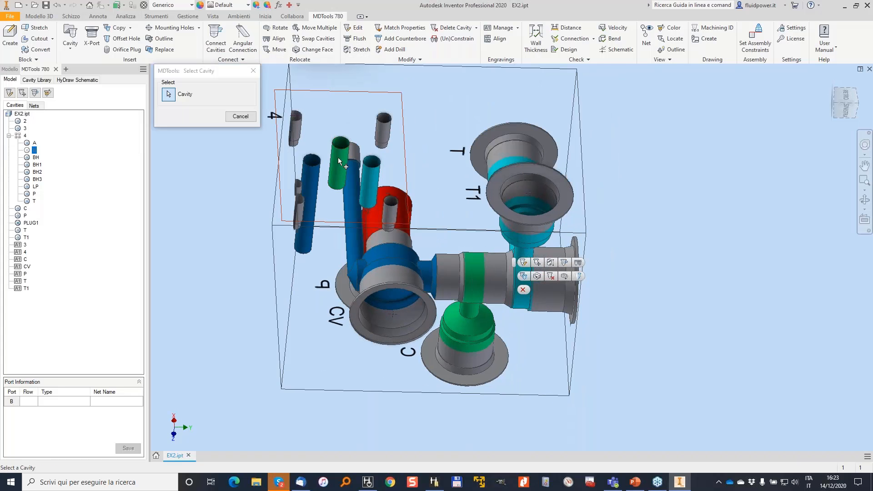
{"action": "left_click", "coordinate": [373, 144]}
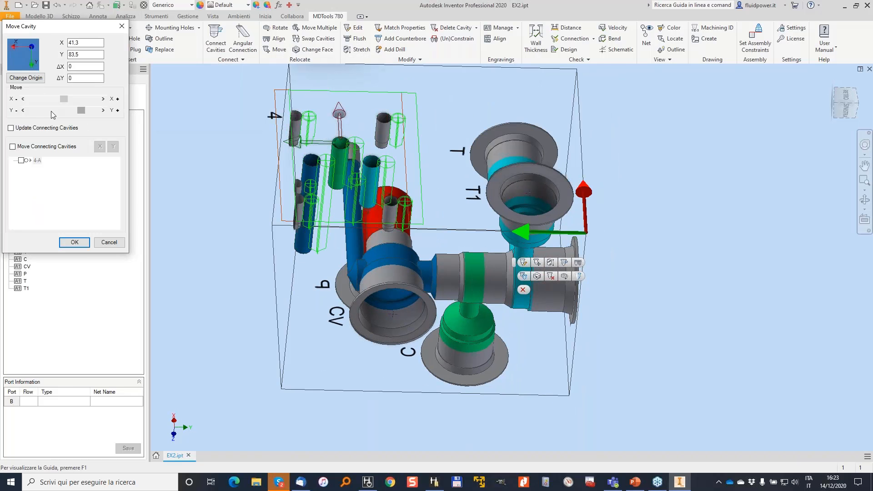
{"action": "left_click", "coordinate": [74, 242]}
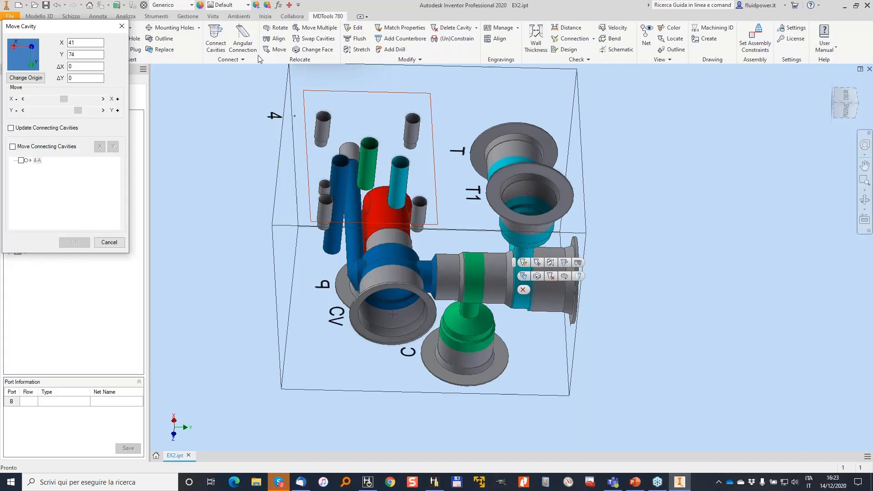
Align PLUG1 with component 4's blue P drill and stretch cavity 3's bottom drill to reach PLUG1
{"action": "left_click", "coordinate": [277, 40]}
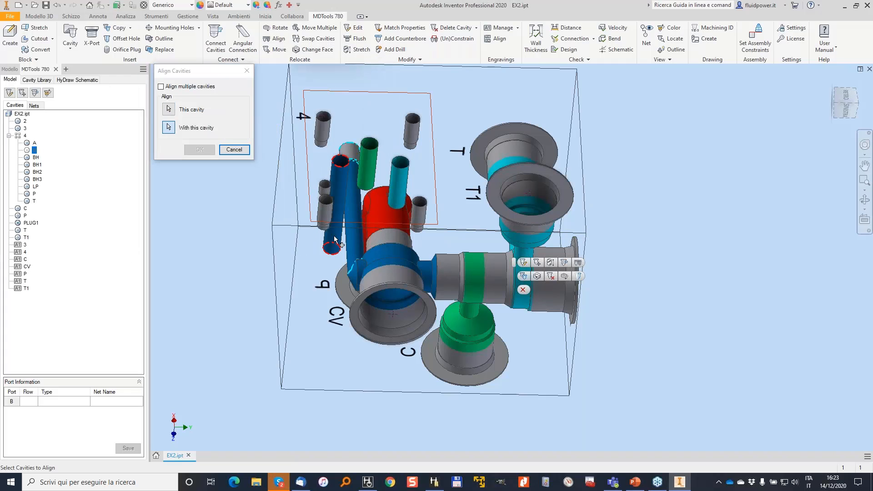
{"action": "key", "text": "Escape"}
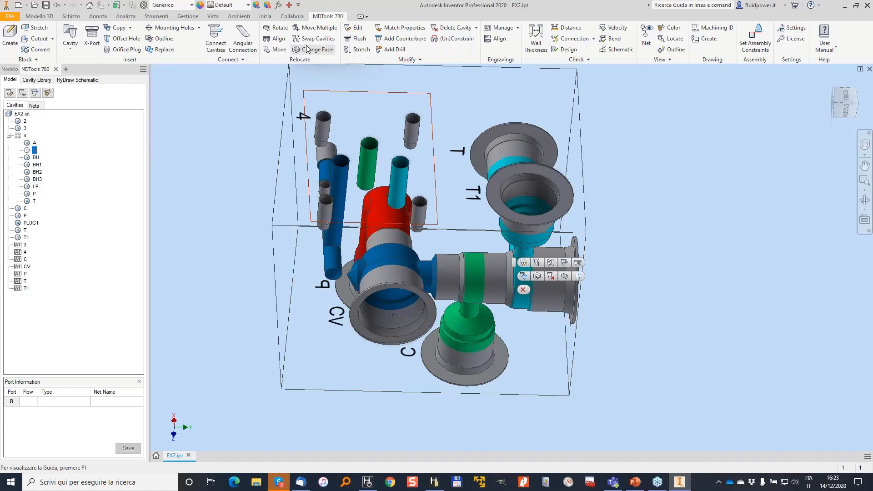
{"action": "left_click", "coordinate": [357, 50]}
{"action": "left_click", "coordinate": [447, 268]}
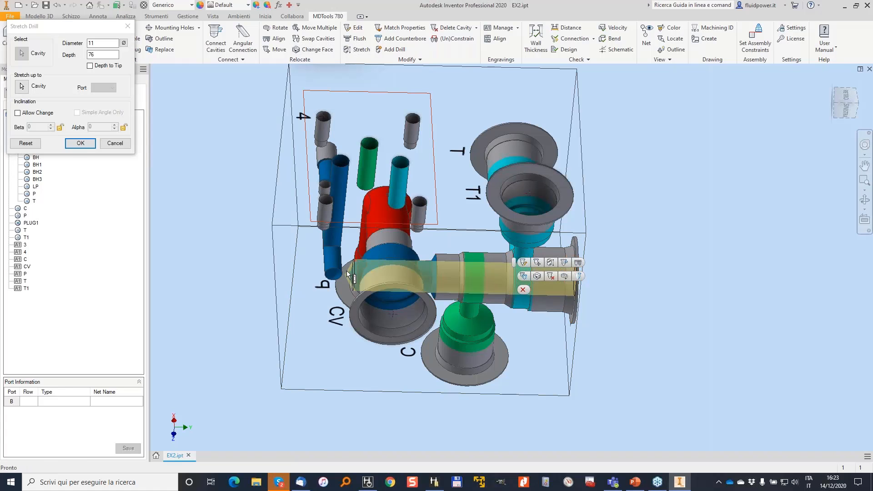
{"action": "key", "text": "Escape"}
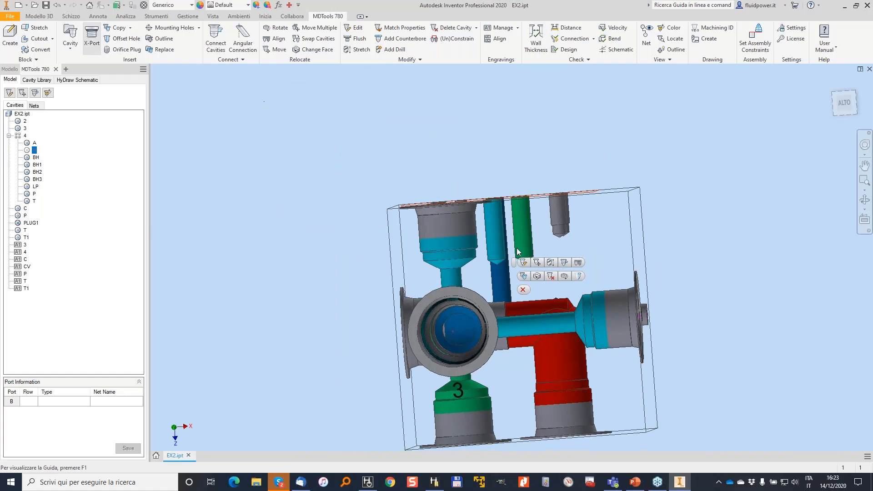
Insert construction port PLUG2 with a 6 mm drill from the manifold's top face into component 4's port T
{"action": "left_click", "coordinate": [91, 36]}
{"action": "left_click", "coordinate": [254, 211]}
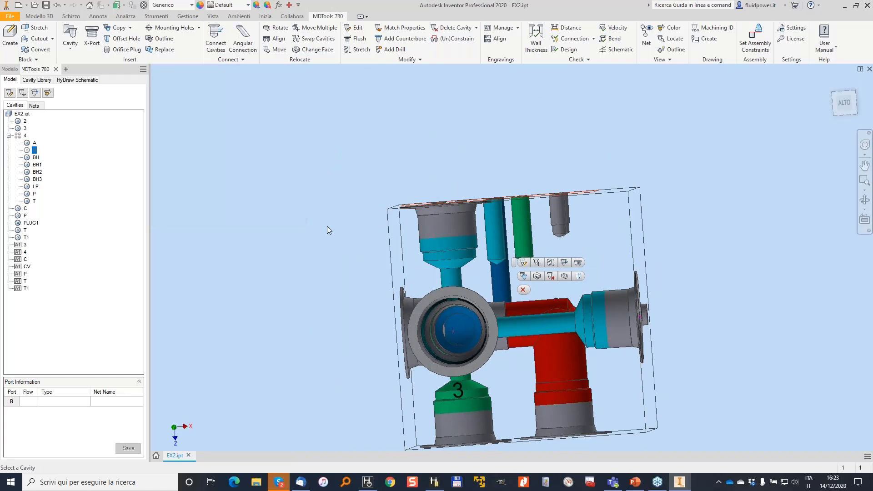
{"action": "left_click", "coordinate": [590, 249]}
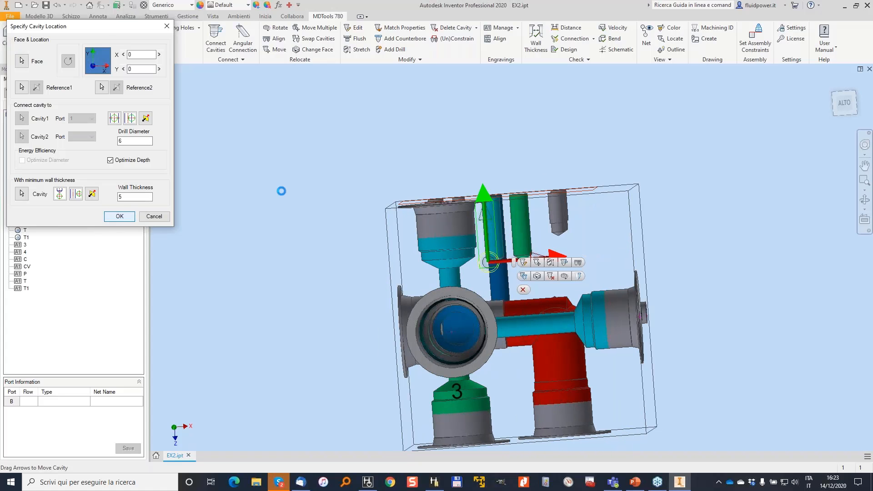
Move cavity T1 across its face so that it intersects the PLUG2 drilling
{"action": "left_click", "coordinate": [277, 51]}
{"action": "left_click", "coordinate": [462, 244]}
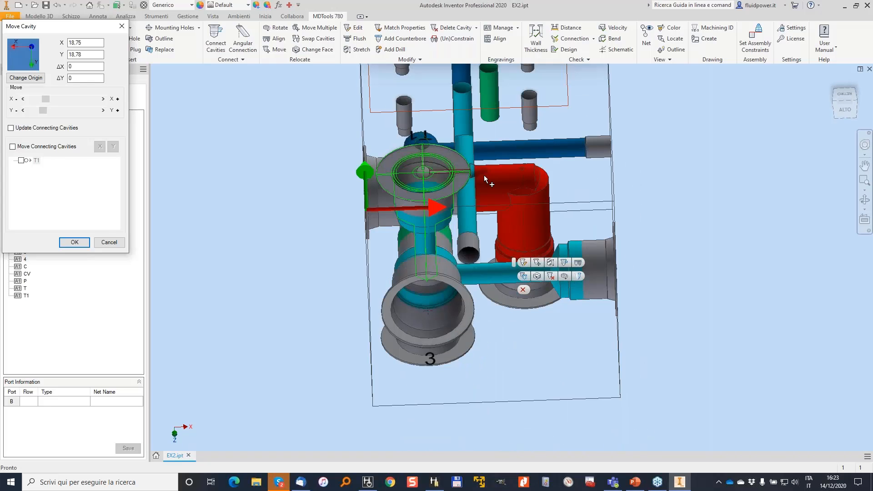
{"action": "left_click", "coordinate": [74, 241]}
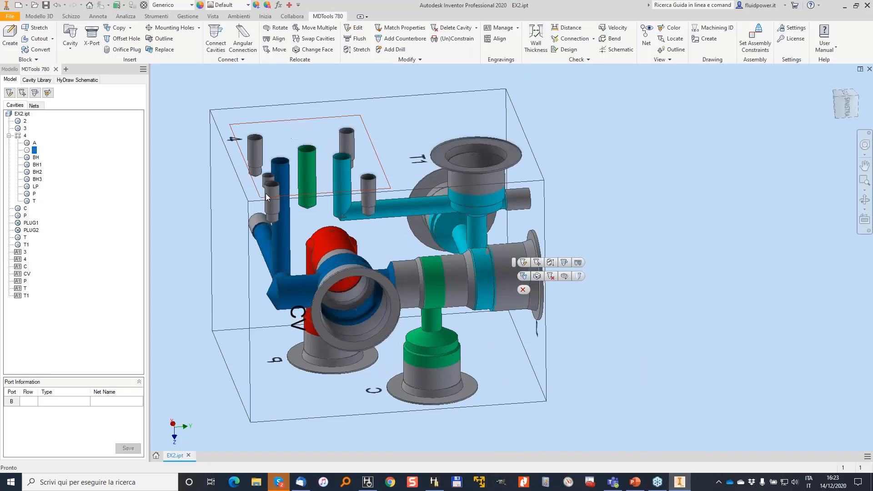
Insert construction port PLUG3 with cavity MB-600-070 from the manifold's top face into component 4's green port A drill
{"action": "left_click", "coordinate": [93, 31]}
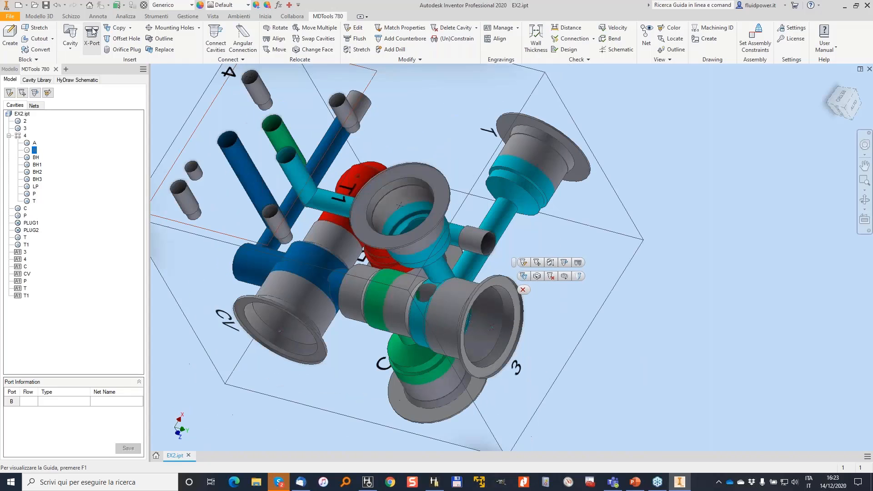
{"action": "left_click", "coordinate": [496, 185]}
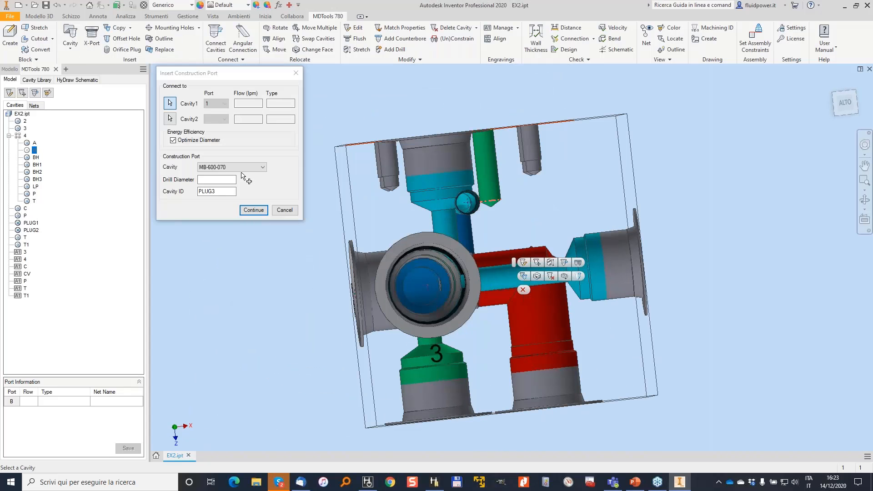
{"action": "left_click", "coordinate": [253, 210]}
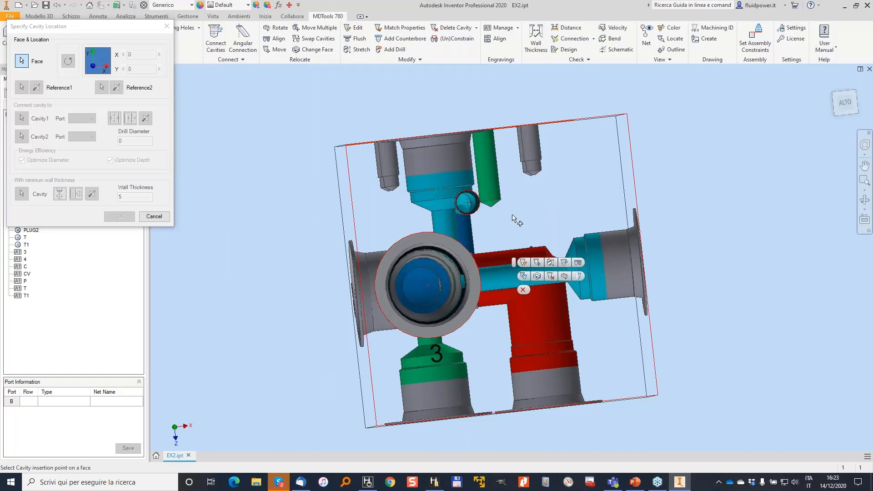
{"action": "left_click", "coordinate": [504, 217]}
{"action": "left_click", "coordinate": [121, 217]}
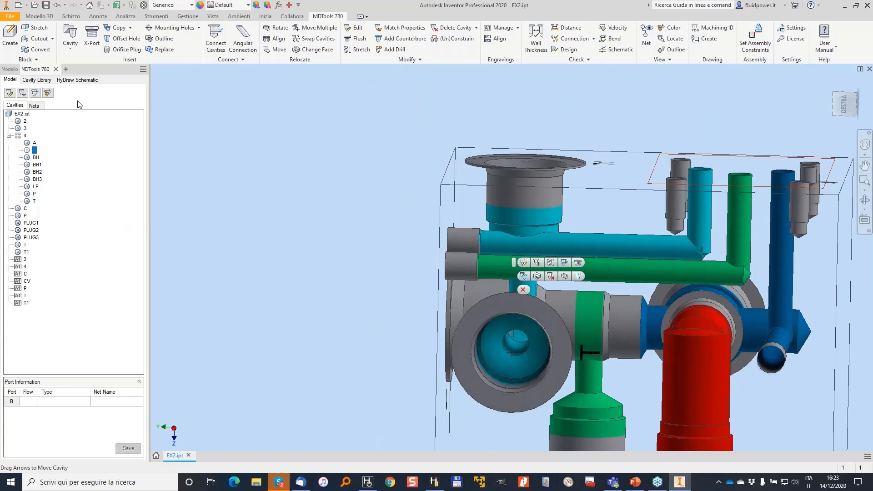
Insert construction port PLUG4 with cavity MB-600-070 from the manifold's right face to link PLUG3 with port C's drilling
{"action": "left_click", "coordinate": [614, 276]}
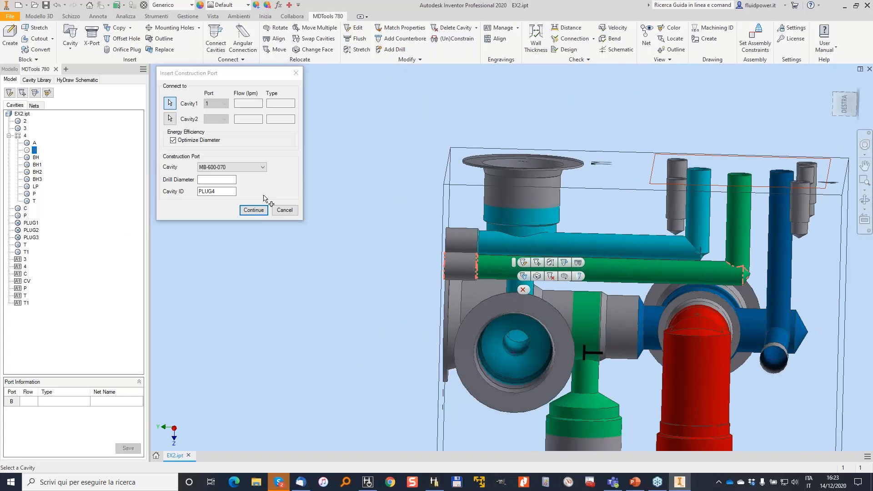
{"action": "left_click", "coordinate": [170, 118]}
{"action": "left_click", "coordinate": [513, 348]}
{"action": "left_click", "coordinate": [253, 210]}
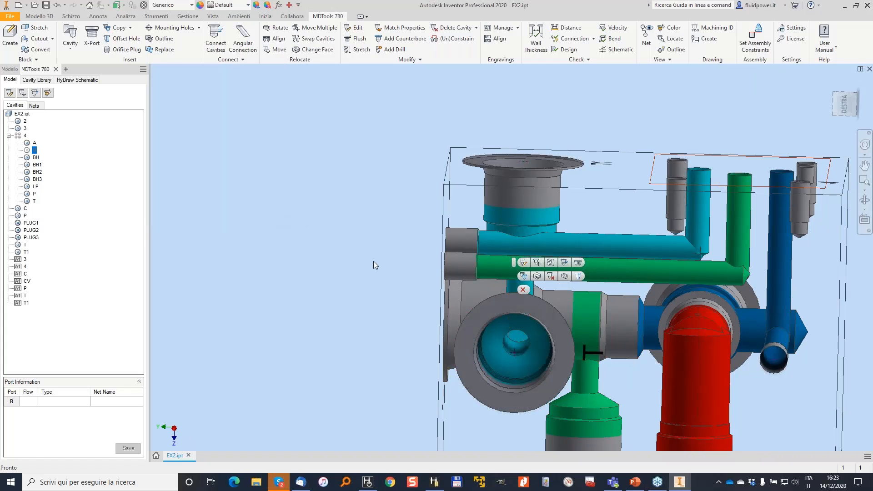
{"action": "left_click", "coordinate": [644, 393]}
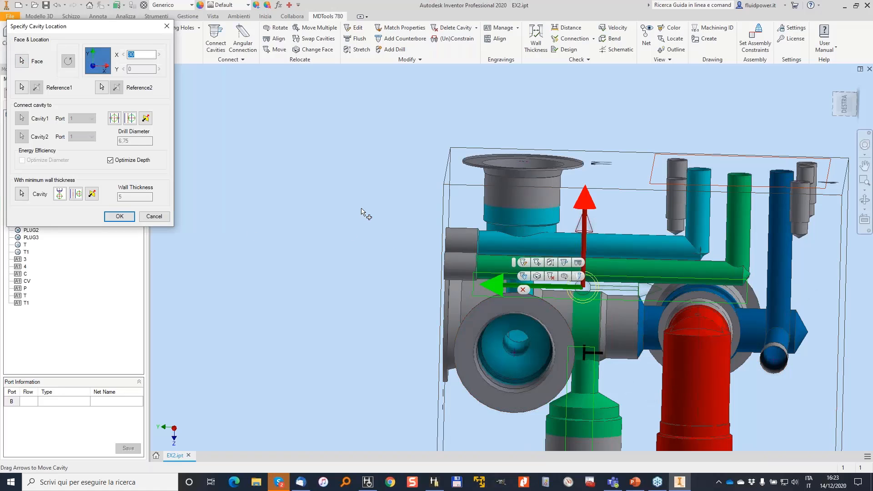
{"action": "key", "text": "Return"}
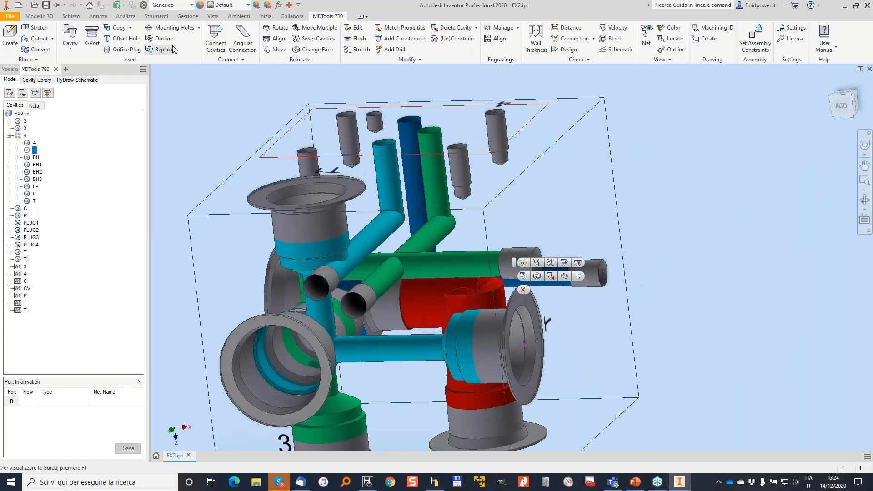
Move construction port PLUG2 on the top face to X 32, Y 63
{"action": "left_click", "coordinate": [165, 50]}
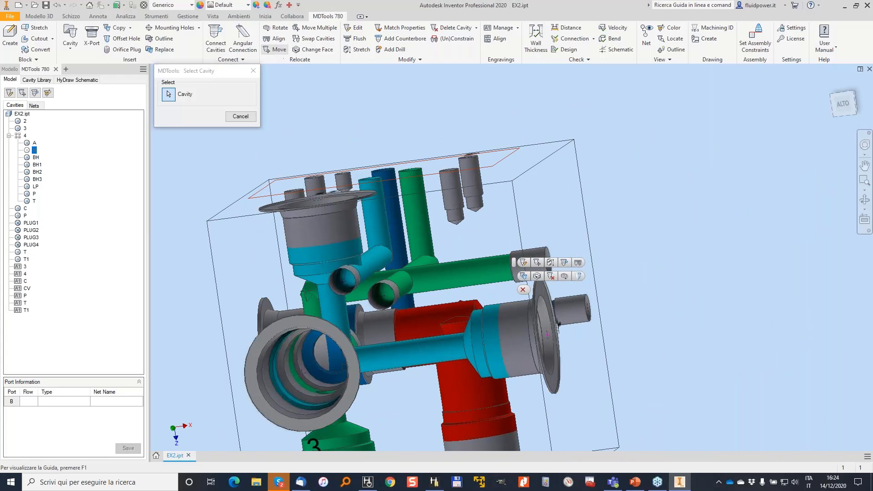
{"action": "left_click", "coordinate": [396, 282]}
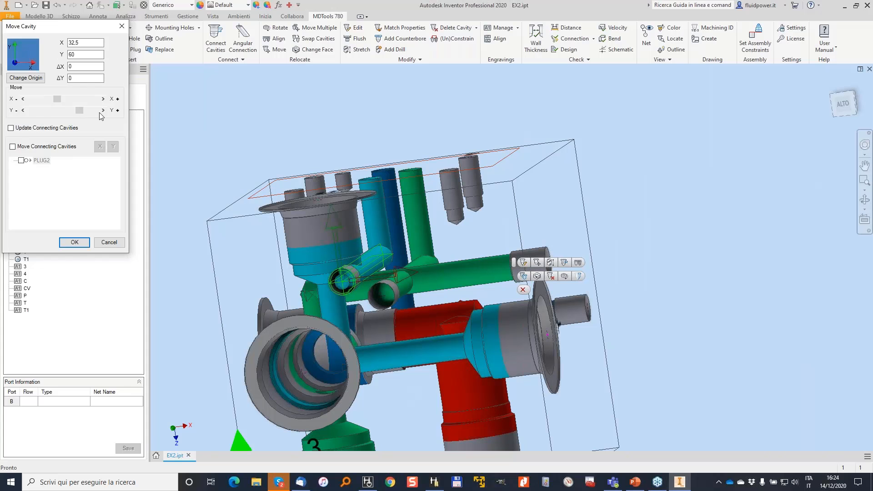
{"action": "left_click", "coordinate": [103, 110]}
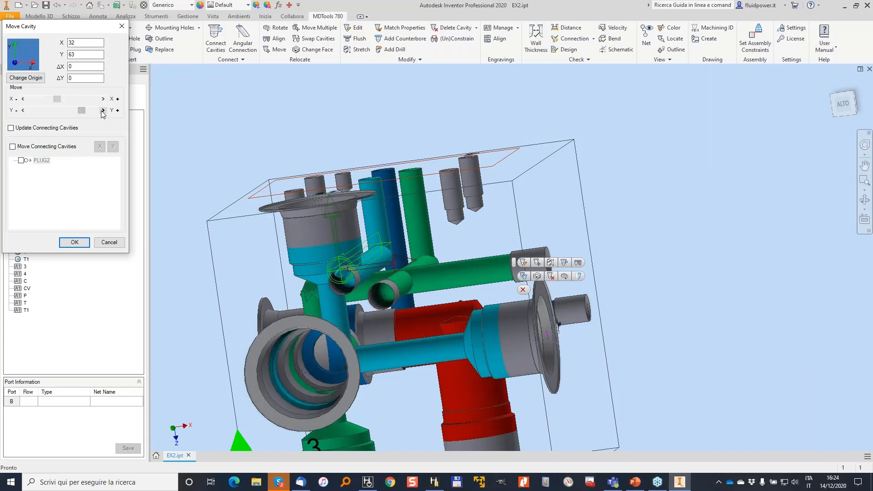
{"action": "left_click", "coordinate": [74, 241]}
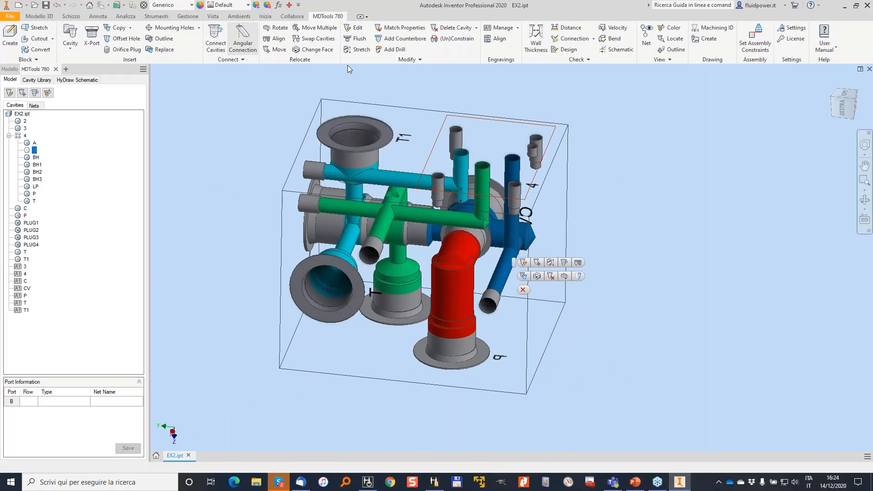
Check the completed manifold design against the HyDraw schematic and review the report
{"action": "left_click", "coordinate": [611, 49]}
{"action": "left_click", "coordinate": [159, 262]}
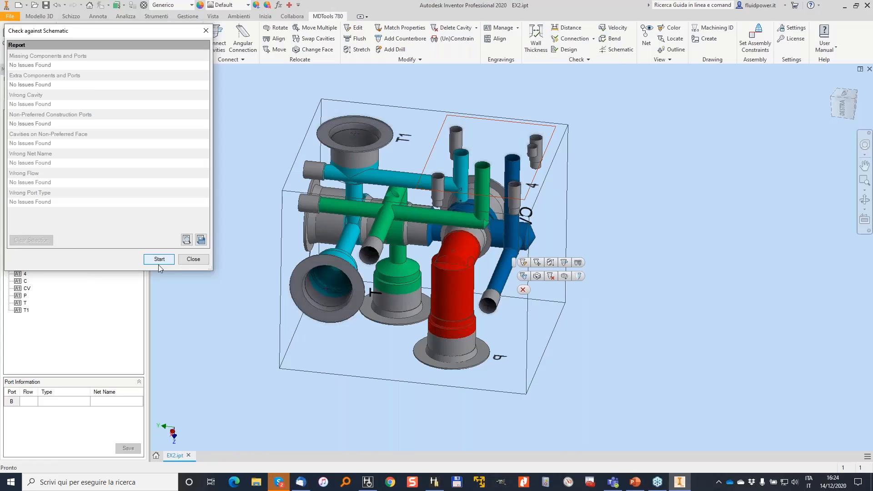
{"action": "left_click", "coordinate": [197, 261]}
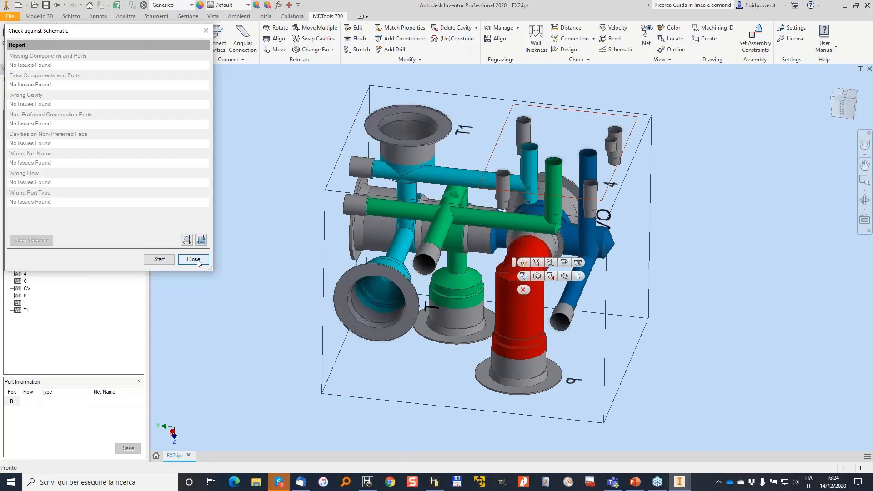
Delete construction port PLUG2, which links component 4's port T to the tank net
{"action": "left_click", "coordinate": [455, 28]}
{"action": "left_click", "coordinate": [471, 169]}
{"action": "left_click", "coordinate": [229, 152]}
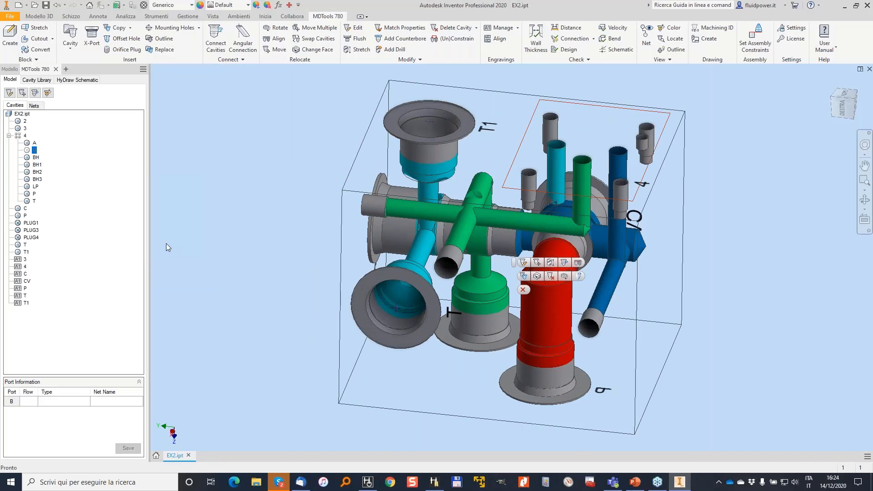
{"action": "left_click", "coordinate": [522, 290]}
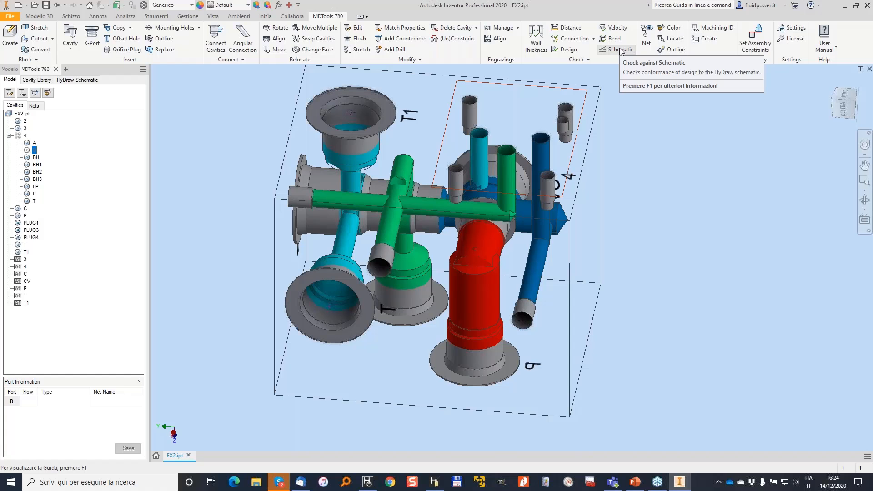
Repeat the check against the schematic with PLUG2 removed from the manifold
{"action": "left_click", "coordinate": [620, 50]}
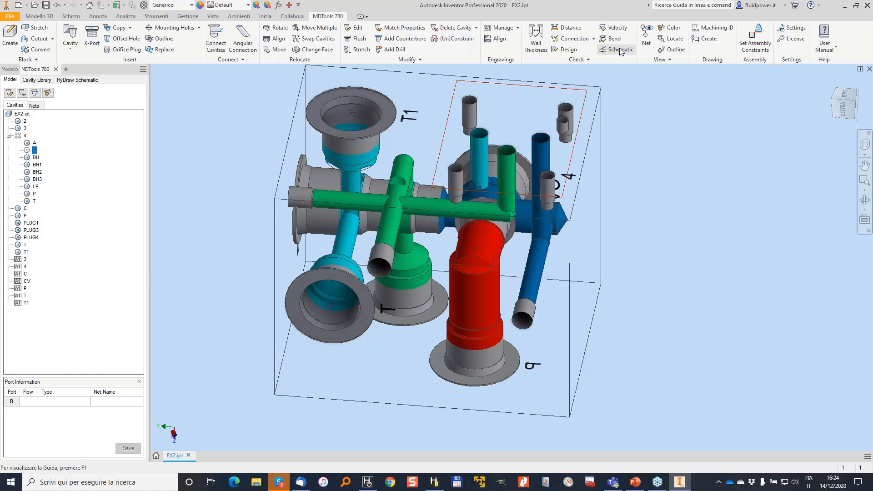
{"action": "left_click", "coordinate": [159, 259]}
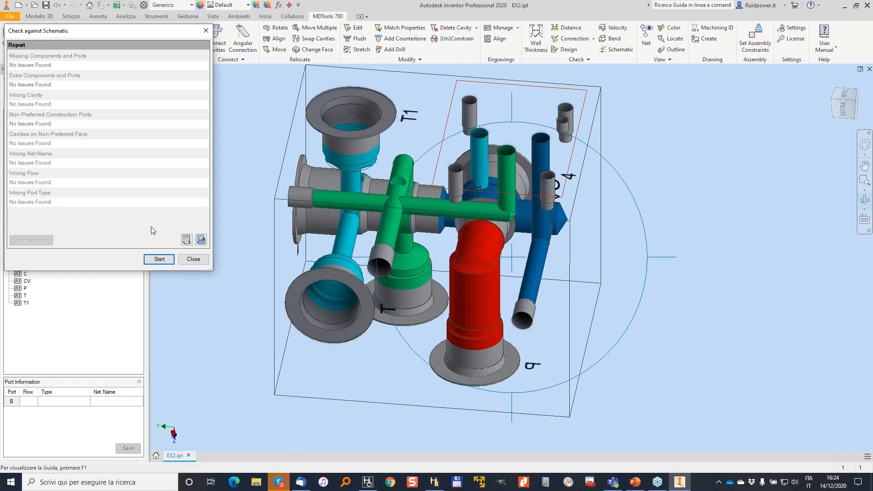
{"action": "left_click", "coordinate": [193, 259]}
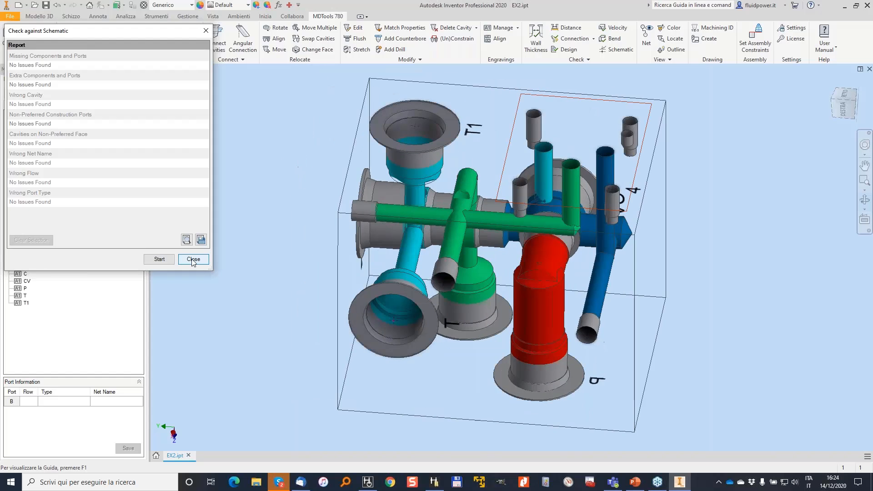
Run the connection check including the poor connections list, and highlight broken net T in the model
{"action": "left_click", "coordinate": [573, 38]}
{"action": "key", "text": "Return"}
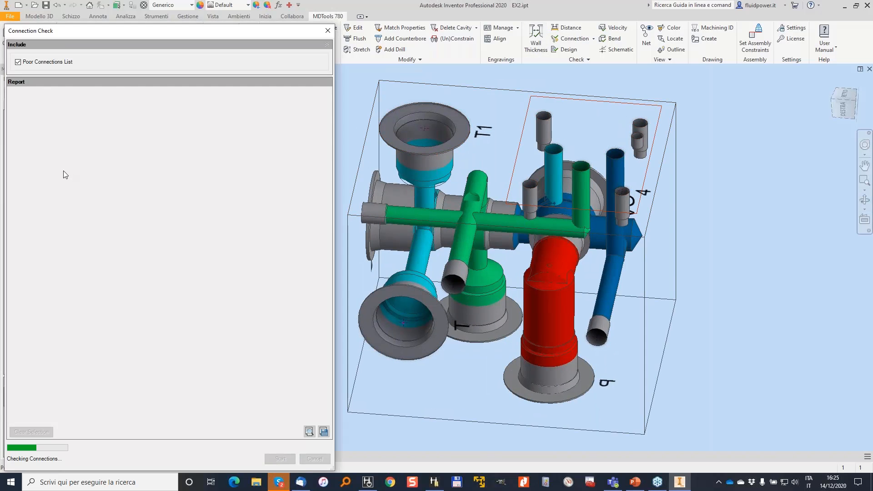
{"action": "left_click", "coordinate": [16, 204]}
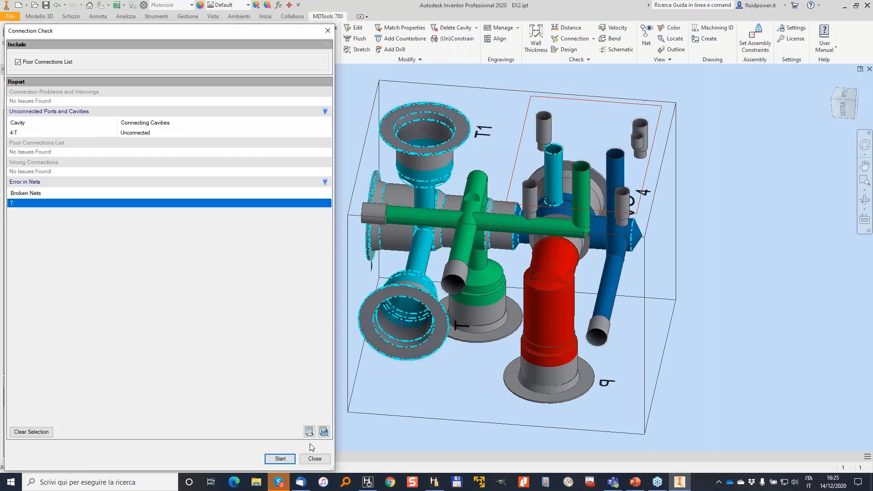
{"action": "left_click", "coordinate": [315, 458]}
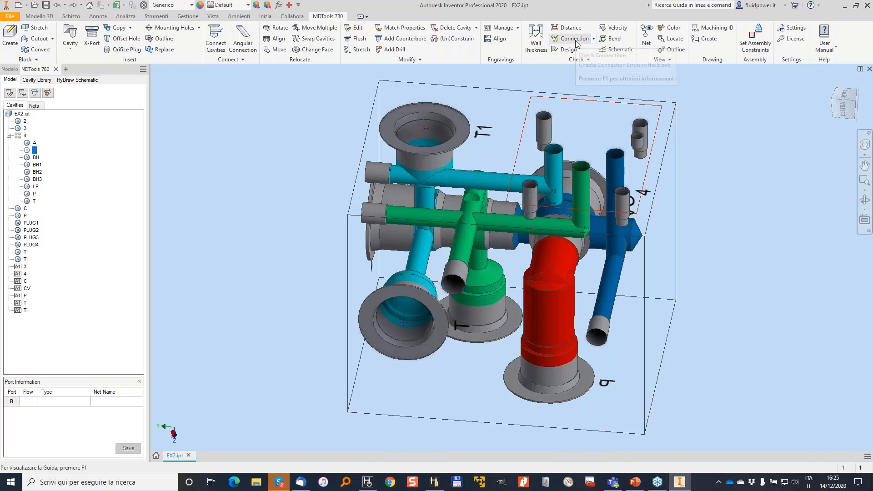
Check wall thickness around all cavities with minimums of 3 mm and 4 mm, and highlight the PLUG2–PLUG4 clearance
{"action": "left_click", "coordinate": [537, 37]}
{"action": "left_click", "coordinate": [239, 205]}
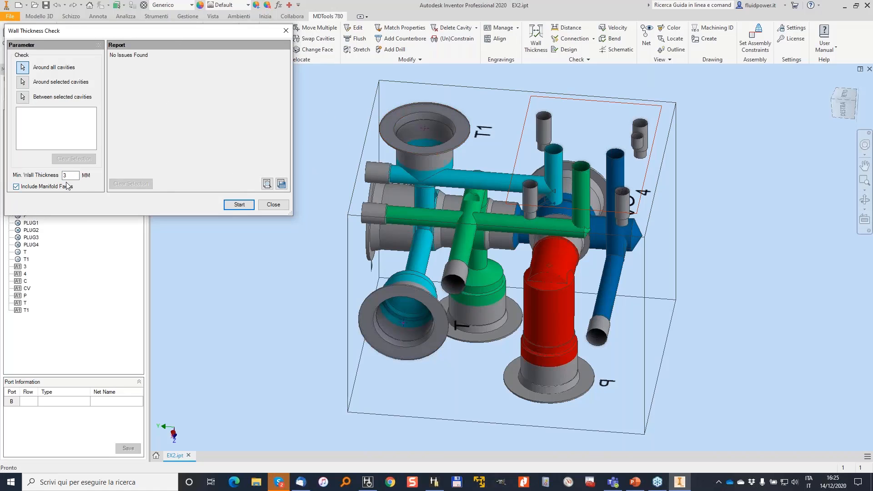
{"action": "type", "text": "4"}
{"action": "left_click", "coordinate": [239, 205]}
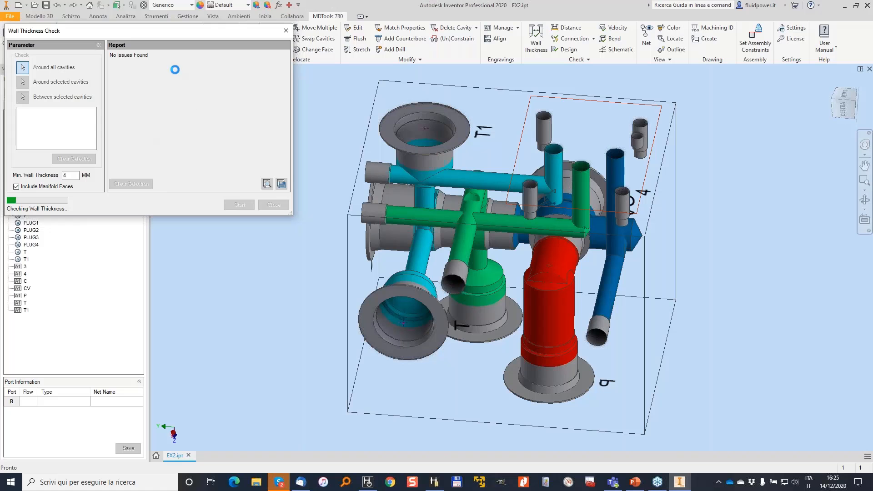
{"action": "left_click", "coordinate": [222, 76]}
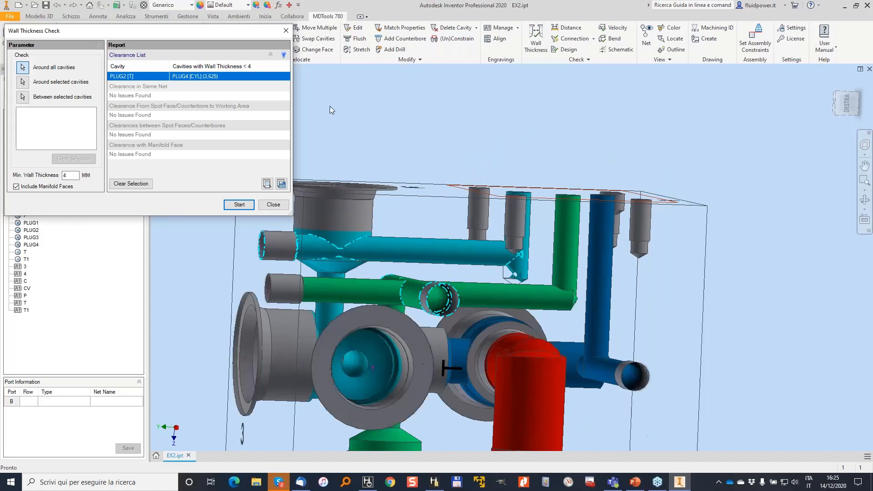
{"action": "left_click", "coordinate": [273, 204]}
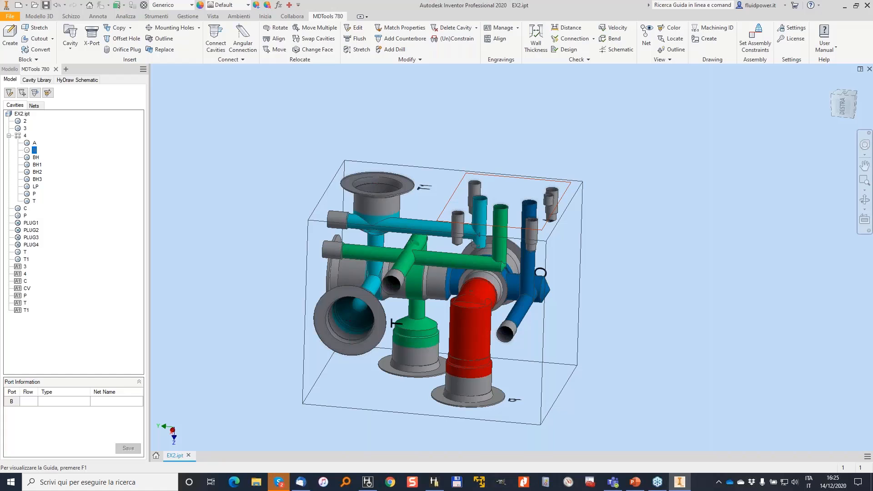
Create a new assembly and auto-assemble the valves and plugs onto EX2.ipt from the HyDraw--MDTools folder
{"action": "left_click", "coordinate": [18, 6]}
{"action": "double_click", "coordinate": [481, 216]}
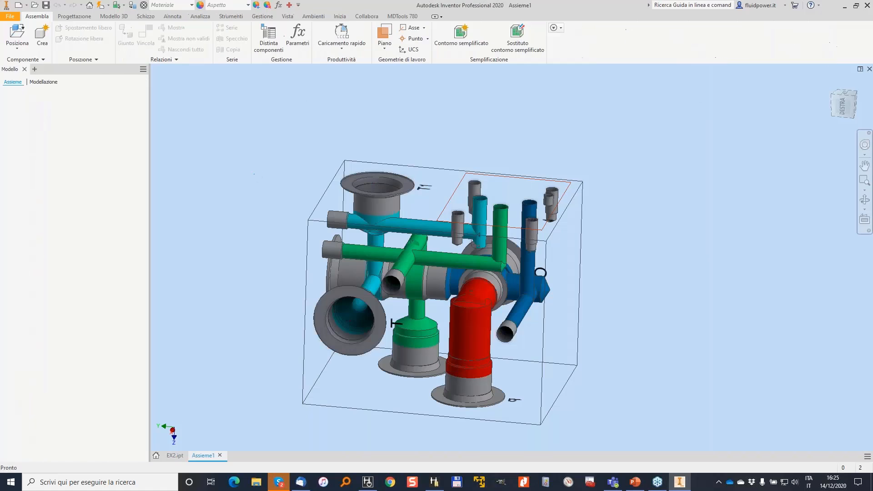
{"action": "left_click", "coordinate": [402, 17]}
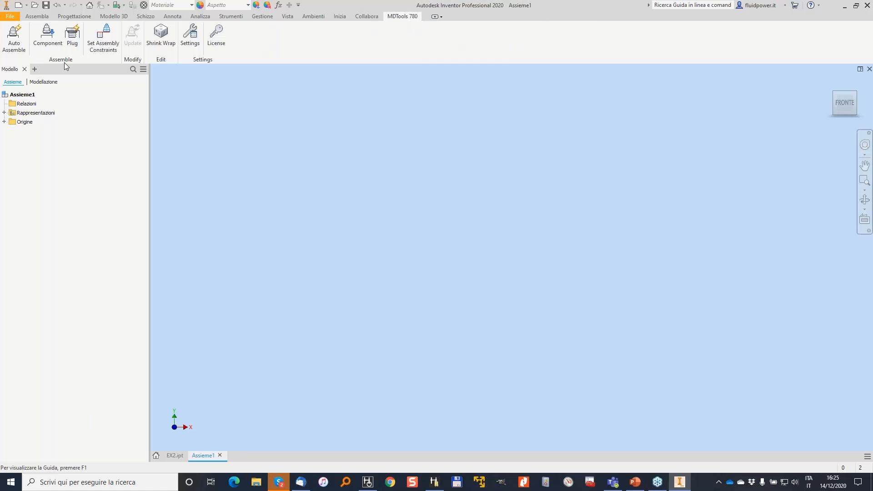
{"action": "left_click", "coordinate": [18, 34]}
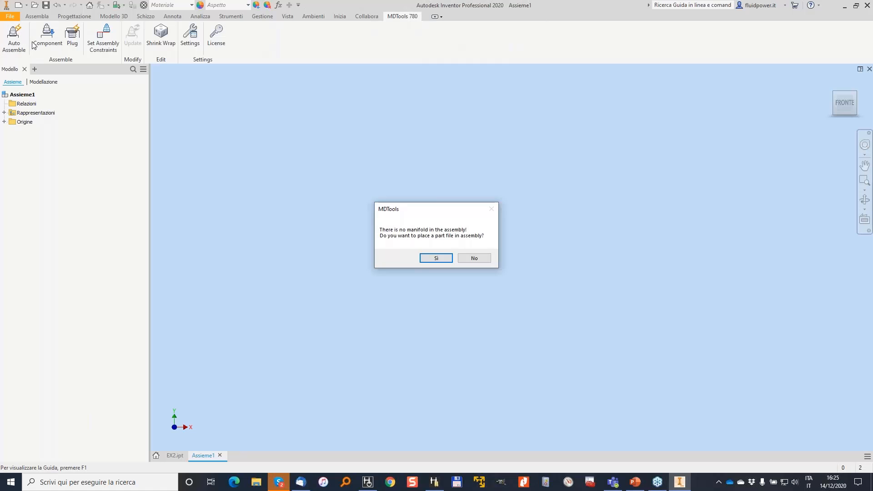
{"action": "left_click", "coordinate": [445, 257]}
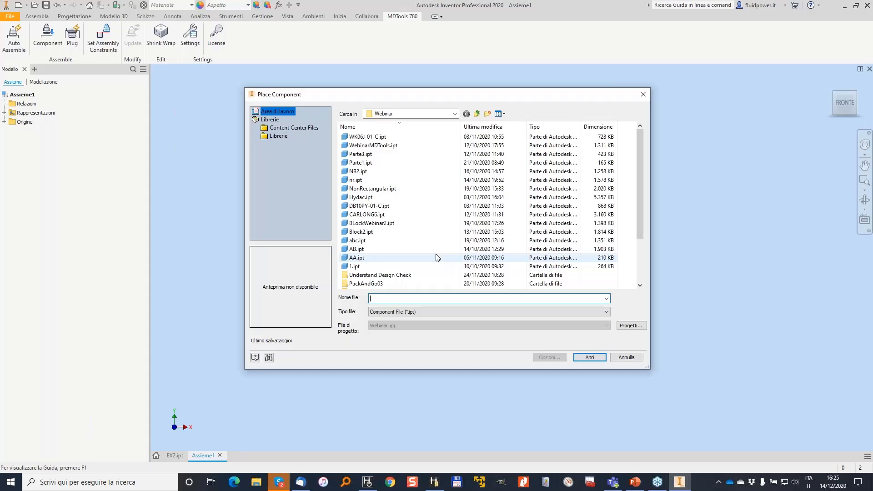
{"action": "scroll", "coordinate": [370, 282], "scroll_direction": "down", "scroll_amount": 3}
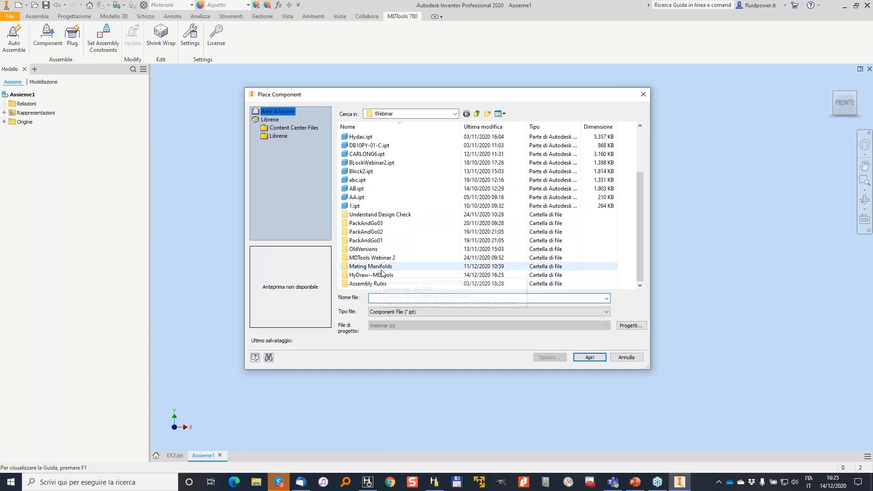
{"action": "double_click", "coordinate": [371, 275]}
{"action": "double_click", "coordinate": [356, 155]}
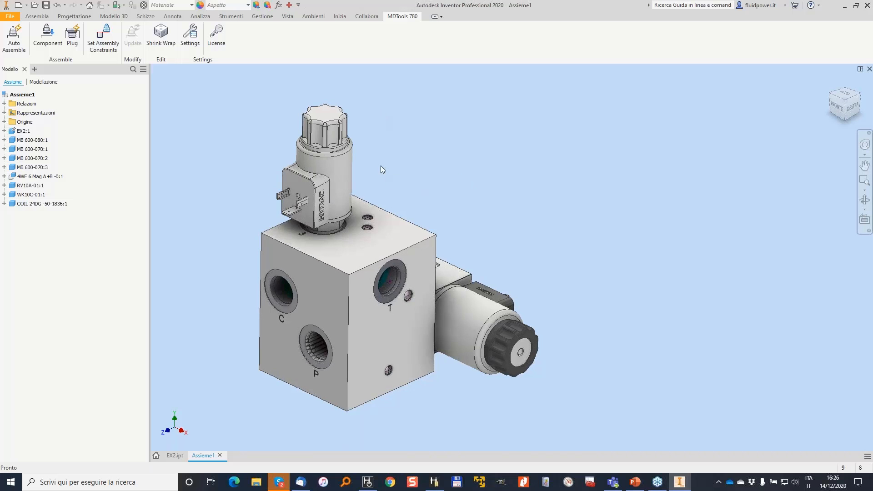
{"action": "middle_click_drag", "start_coordinate": [349, 169], "coordinate": [346, 359], "text": "shift"}
Switch to HyDraw CAD, close the MDTools export view and open the symbol library explorer
{"action": "key", "text": "alt+Tab"}
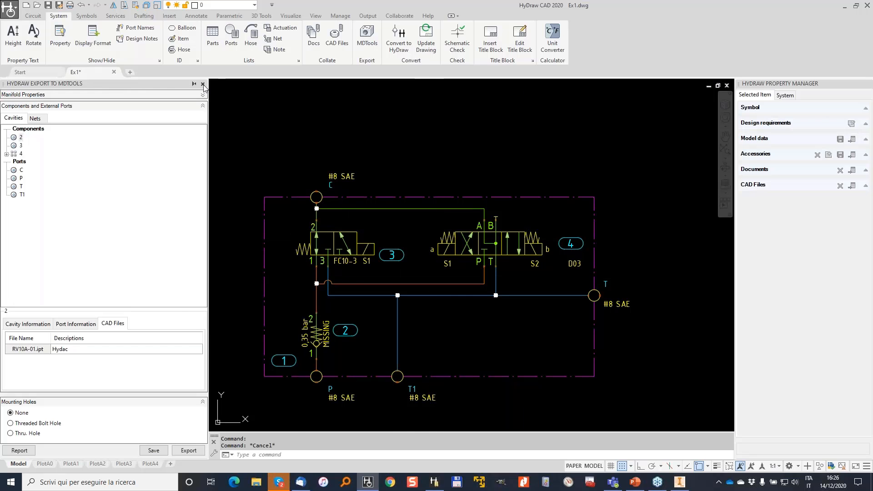
{"action": "left_click", "coordinate": [203, 84]}
{"action": "left_click", "coordinate": [33, 16]}
{"action": "left_click", "coordinate": [22, 35]}
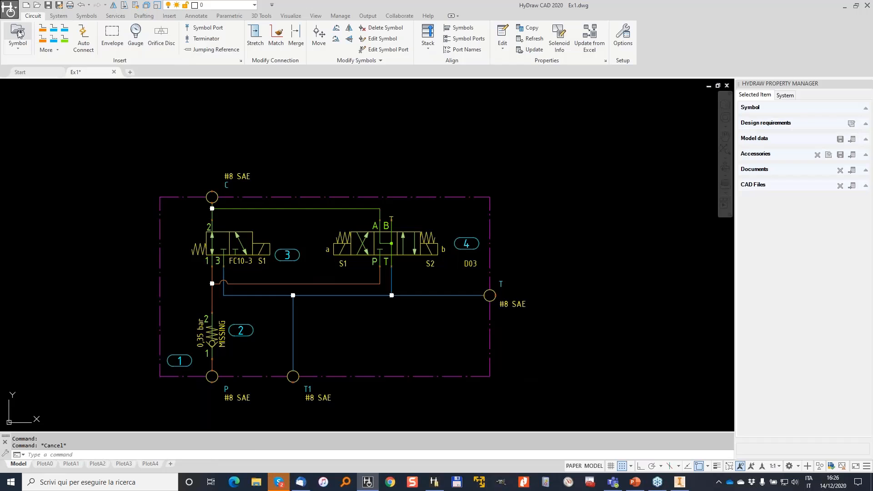
{"action": "left_click", "coordinate": [199, 107]}
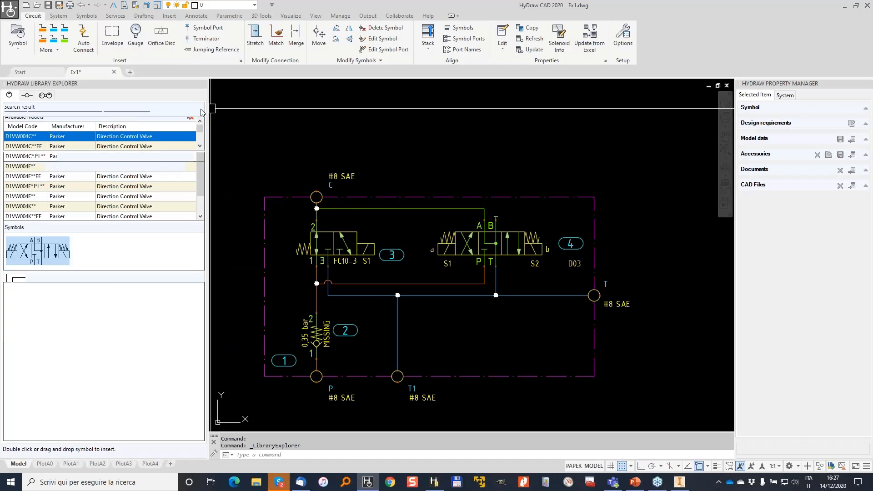
Search the symbol library for ORI and insert the orifice symbol inside the manifold boundary, below valve 4
{"action": "left_click", "coordinate": [199, 108]}
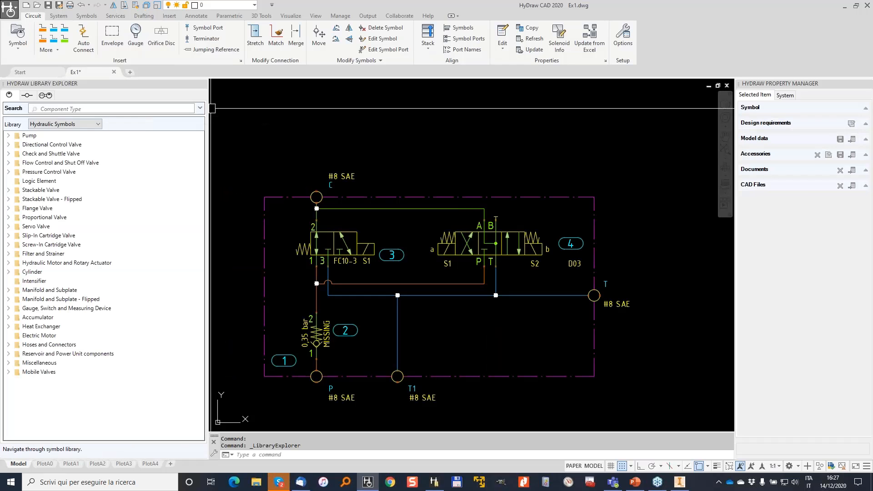
{"action": "type", "text": "ORI"}
{"action": "left_click", "coordinate": [9, 138]}
{"action": "double_click", "coordinate": [36, 145]}
{"action": "double_click", "coordinate": [51, 145]}
{"action": "scroll", "coordinate": [472, 335], "scroll_direction": "up", "scroll_amount": 2}
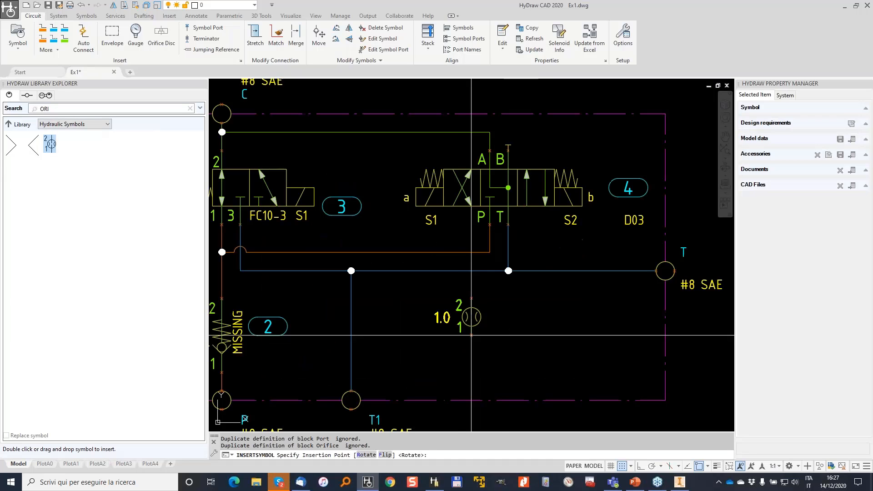
{"action": "left_click", "coordinate": [462, 344]}
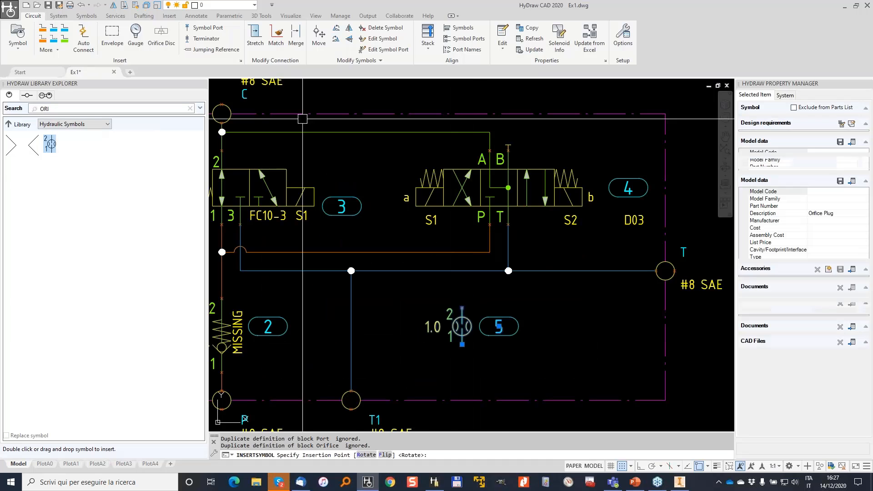
Connect orifice port 2 to the pressure line feeding valve 4, and port 1 to the T1 line with a reservoir line
{"action": "left_click", "coordinate": [43, 30]}
{"action": "left_click", "coordinate": [462, 308]}
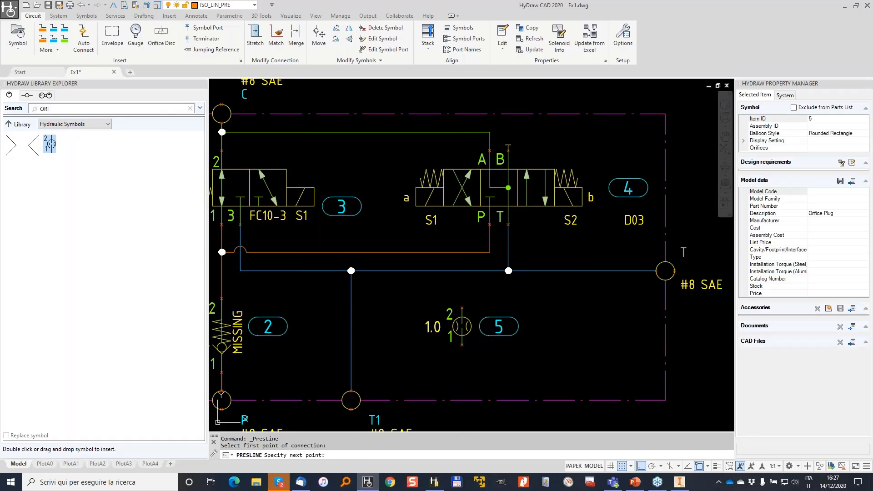
{"action": "left_click", "coordinate": [462, 252]}
{"action": "left_click", "coordinate": [54, 29]}
{"action": "left_click", "coordinate": [462, 345]}
{"action": "left_click", "coordinate": [462, 363]}
{"action": "left_click", "coordinate": [351, 362]}
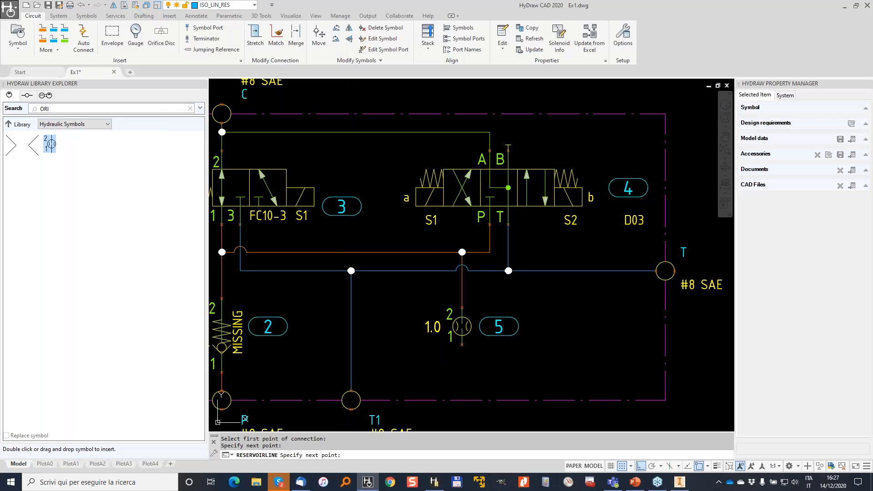
Set the cavity of orifice 5 to M6x1
{"action": "left_click", "coordinate": [461, 322]}
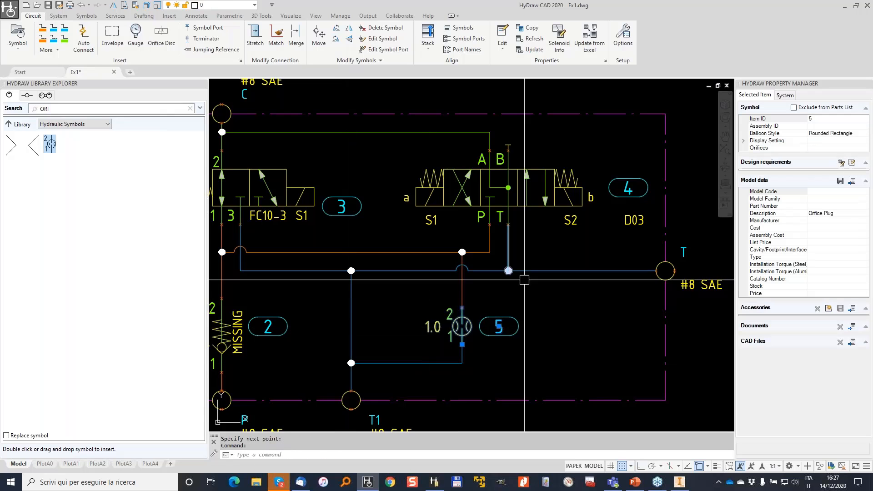
{"action": "left_click", "coordinate": [827, 250]}
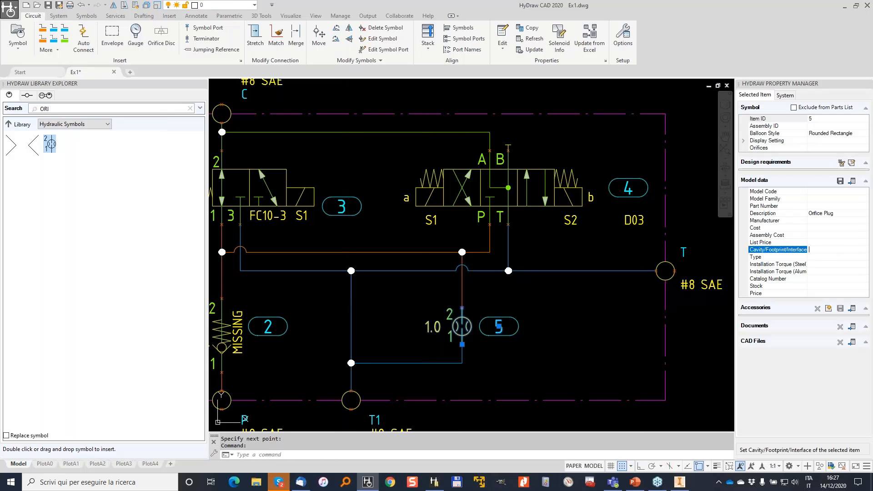
{"action": "type", "text": "M6x1"}
{"action": "key", "text": "Return"}
{"action": "key", "text": "Escape"}
Set the cavity of check valve 2 to C10-2, in upper case
{"action": "middle_click_drag", "start_coordinate": [280, 321], "coordinate": [343, 303]}
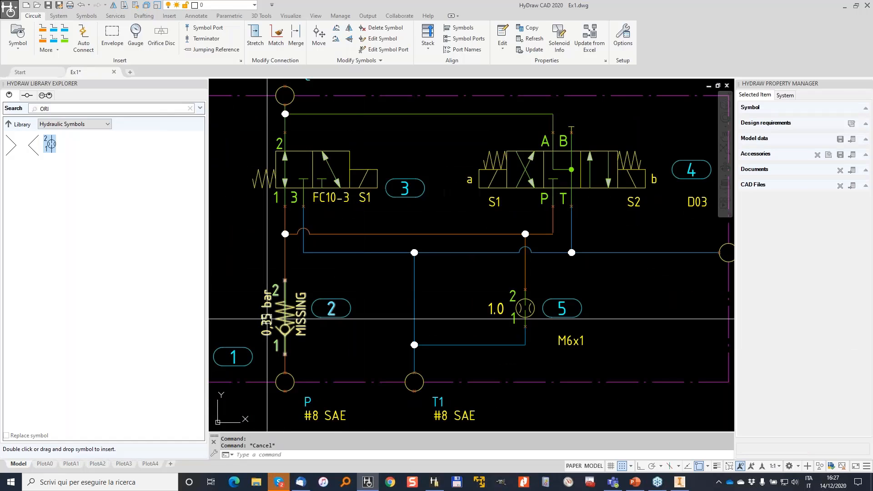
{"action": "left_click", "coordinate": [285, 316]}
{"action": "left_click", "coordinate": [839, 264]}
{"action": "type", "text": "c10-2"}
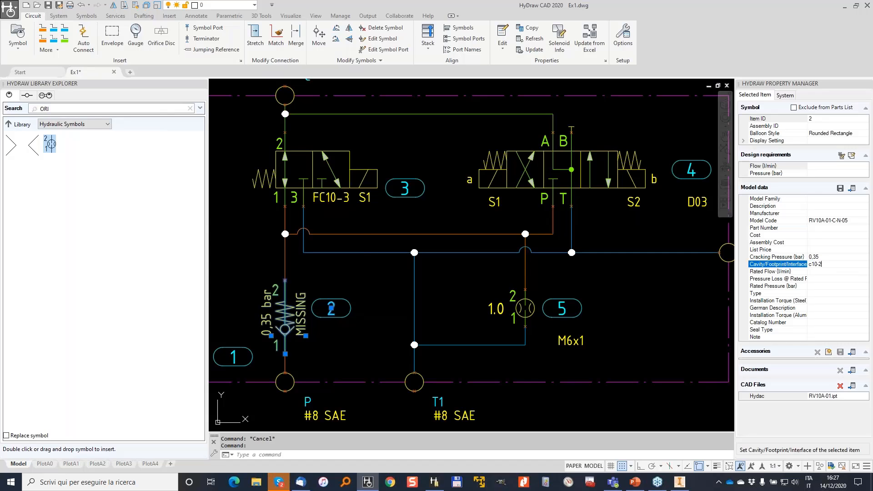
{"action": "key", "text": "Return"}
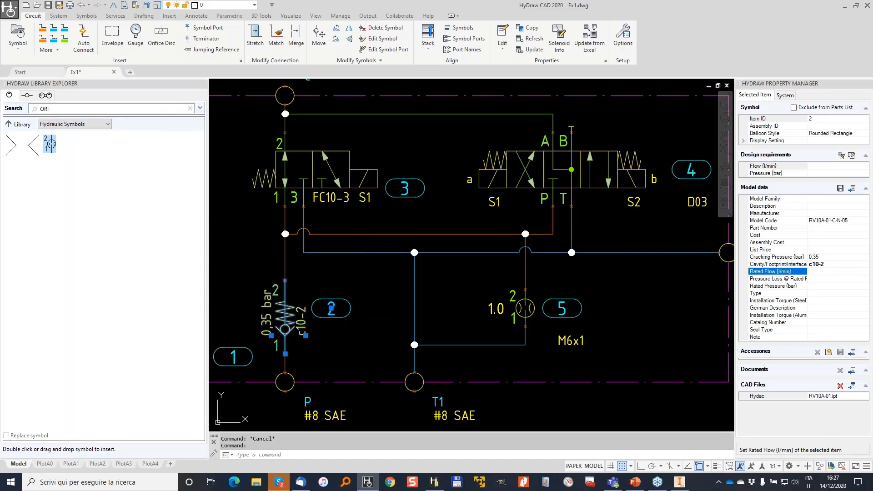
{"action": "left_click", "coordinate": [812, 264]}
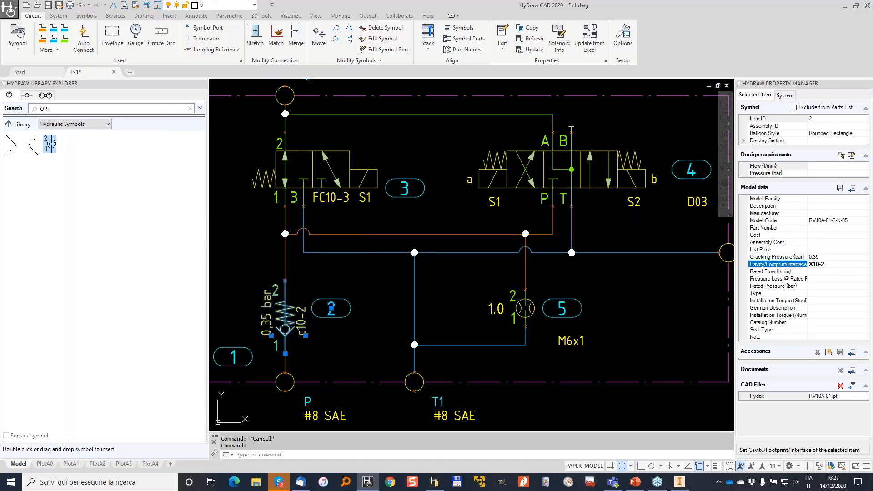
{"action": "key", "text": "Return"}
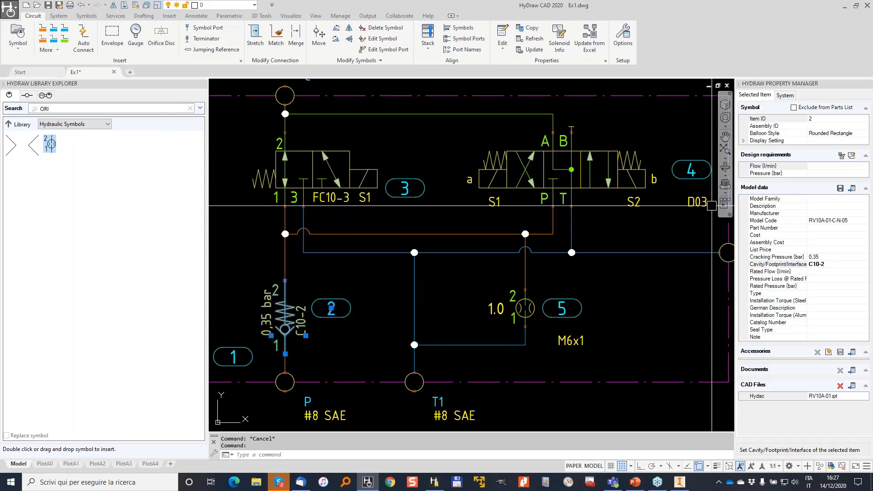
{"action": "key", "text": "Escape"}
Recreate the net list for the manifold with the added orifice and accept it
{"action": "scroll", "coordinate": [610, 235], "scroll_direction": "down", "scroll_amount": 2}
{"action": "middle_click_drag", "start_coordinate": [609, 235], "coordinate": [459, 248]}
{"action": "scroll", "coordinate": [410, 298], "scroll_direction": "up", "scroll_amount": 2}
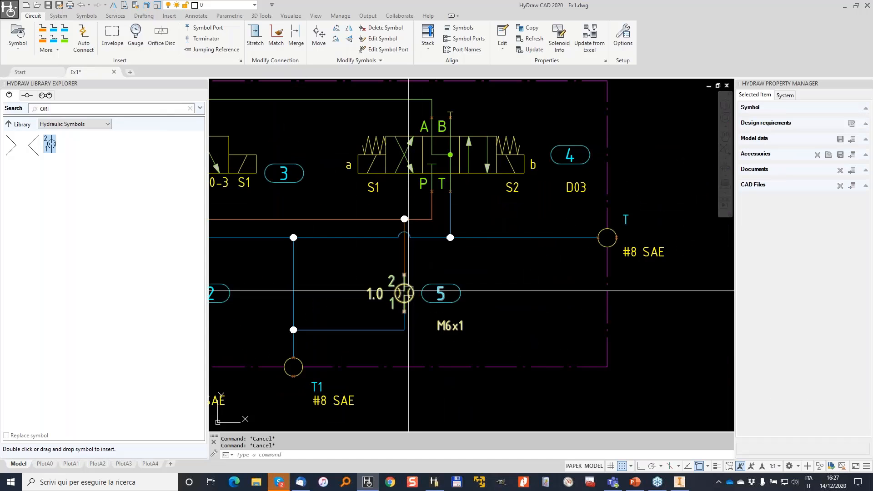
{"action": "scroll", "coordinate": [410, 290], "scroll_direction": "down", "scroll_amount": 2}
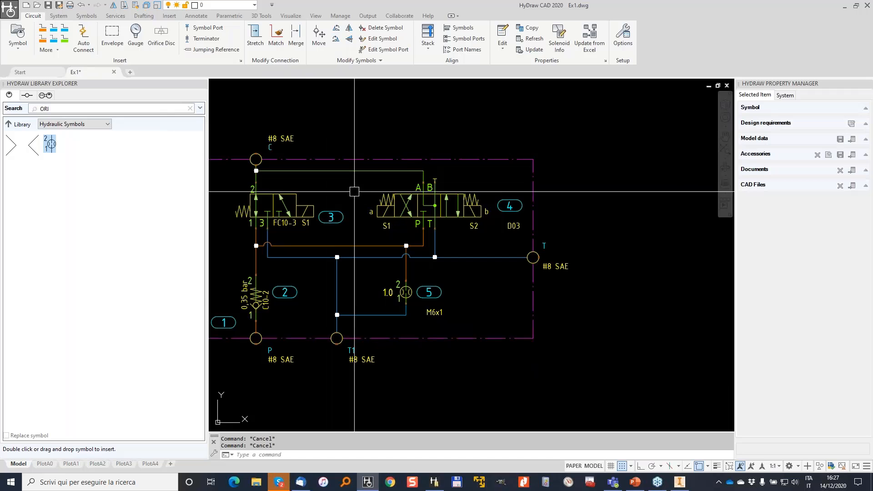
{"action": "middle_click_drag", "start_coordinate": [357, 179], "coordinate": [386, 148]}
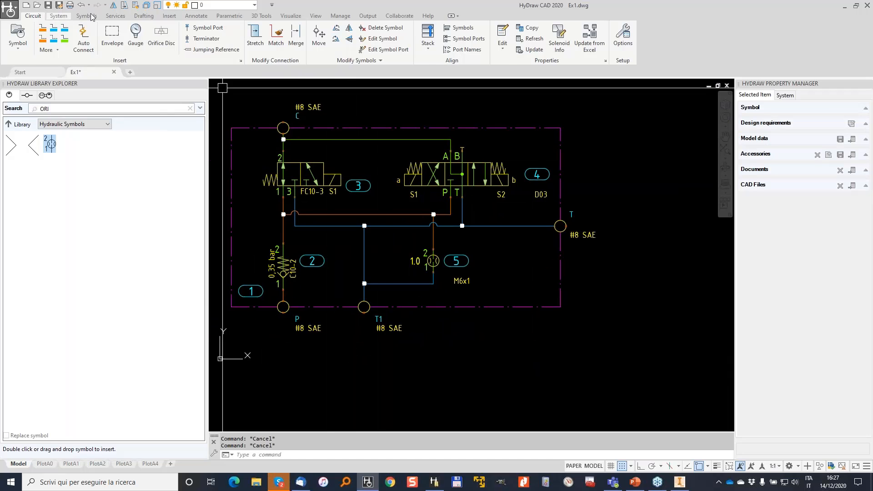
{"action": "left_click", "coordinate": [58, 16]}
{"action": "left_click", "coordinate": [275, 39]}
{"action": "left_click", "coordinate": [417, 126]}
{"action": "key", "text": "Return"}
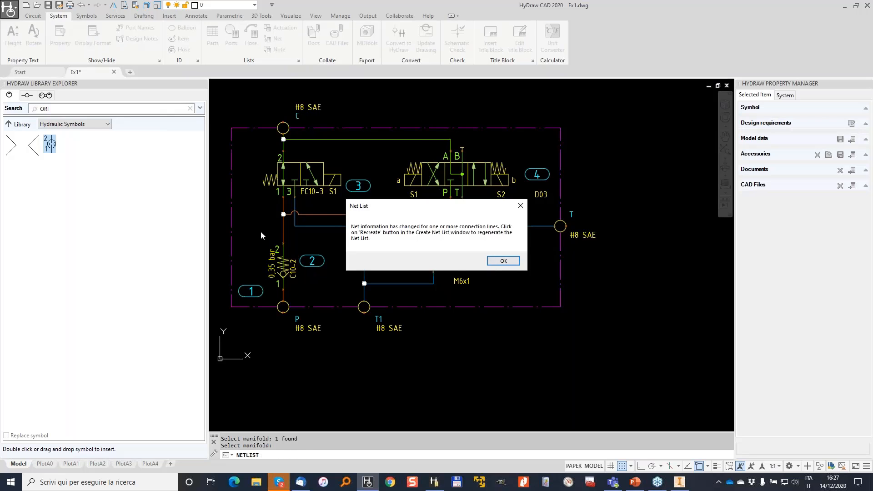
{"action": "left_click", "coordinate": [504, 261]}
{"action": "left_click", "coordinate": [584, 298]}
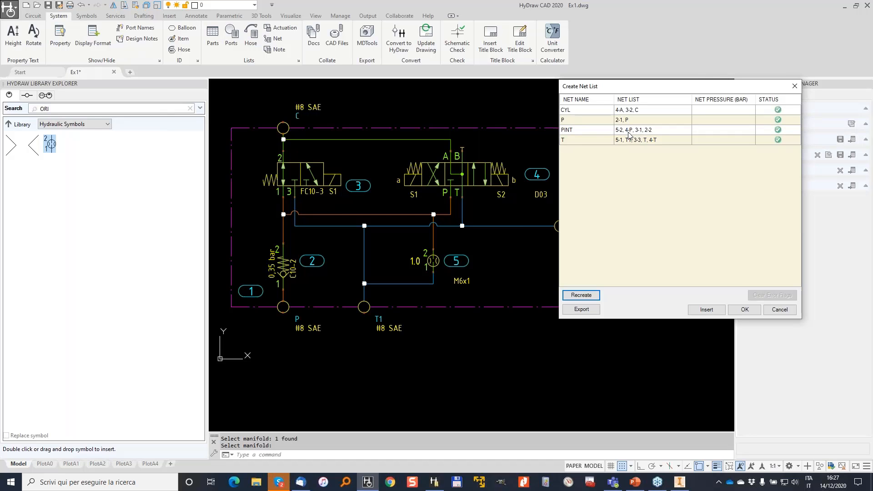
{"action": "left_click", "coordinate": [745, 310]}
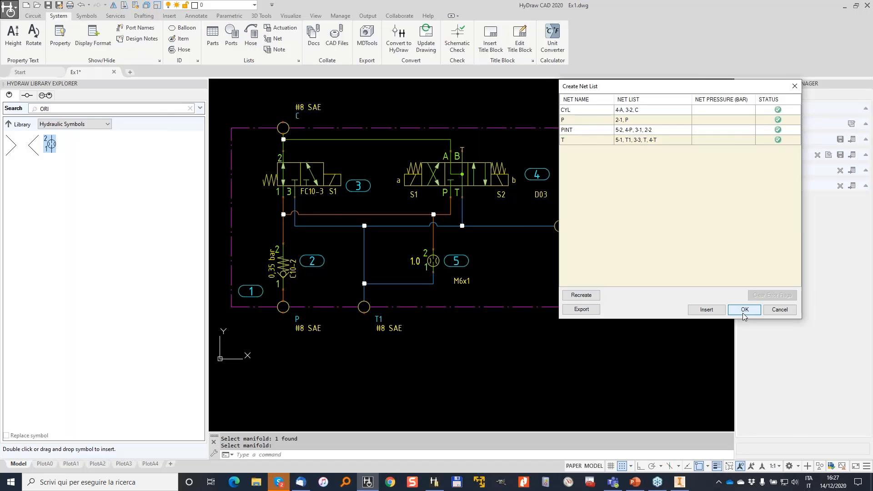
Export the whole manifold circuit to MDTools as EX3 in the HyDraw--MDTools folder
{"action": "left_click", "coordinate": [367, 35]}
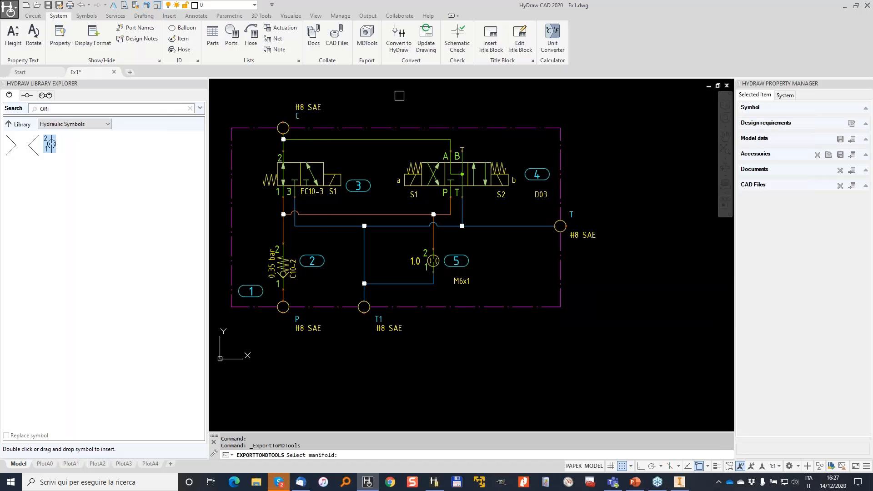
{"action": "left_click", "coordinate": [626, 353]}
{"action": "left_click", "coordinate": [223, 85]}
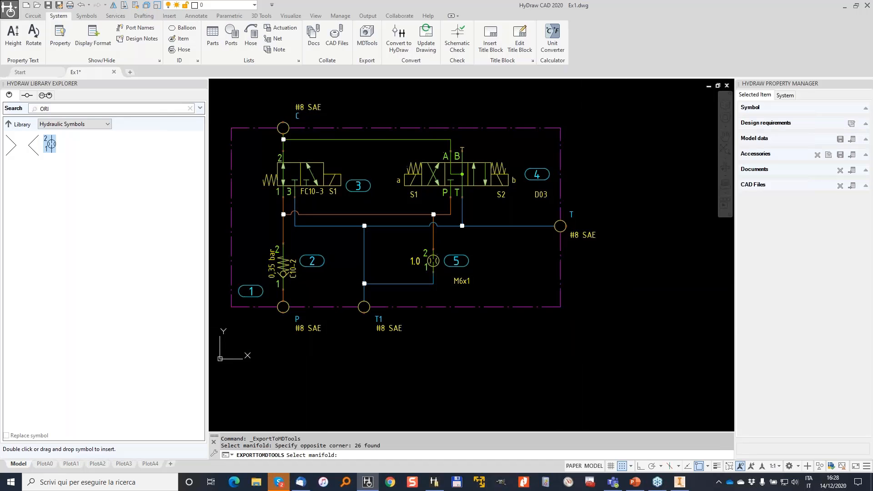
{"action": "key", "text": "Return"}
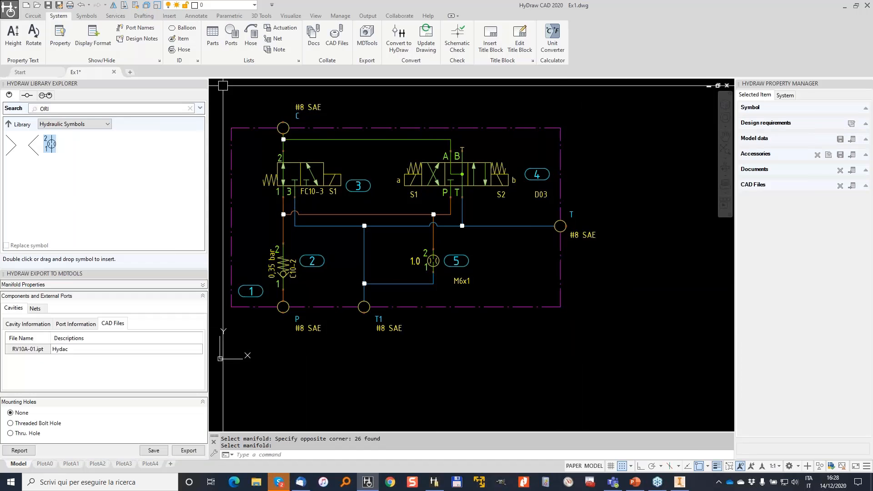
{"action": "left_click", "coordinate": [188, 451]}
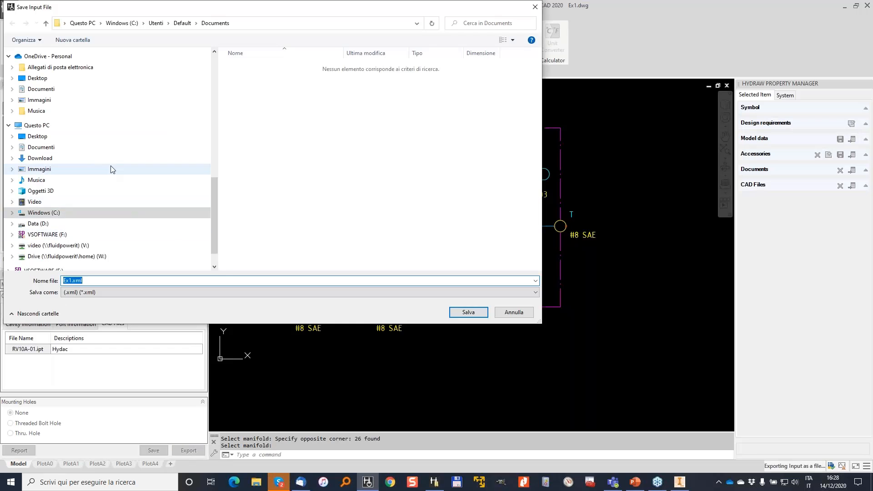
{"action": "scroll", "coordinate": [97, 141], "scroll_direction": "up", "scroll_amount": 10}
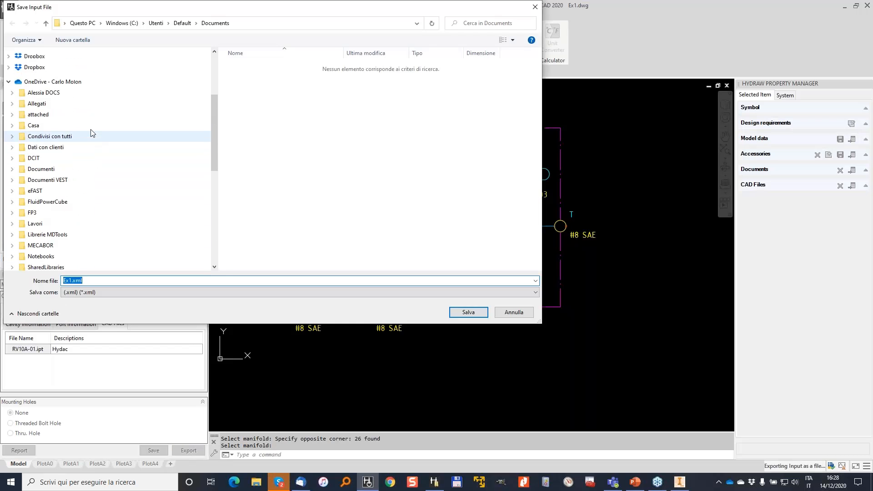
{"action": "left_click", "coordinate": [48, 97]}
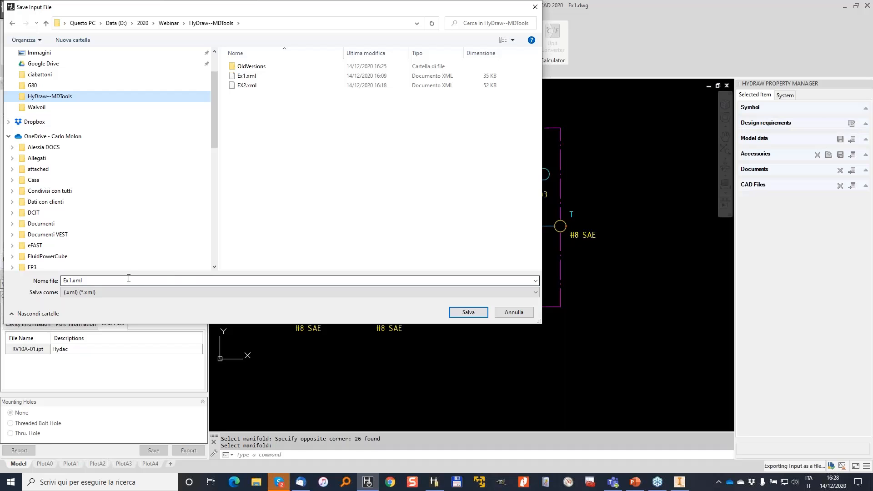
{"action": "type", "text": "EX3"}
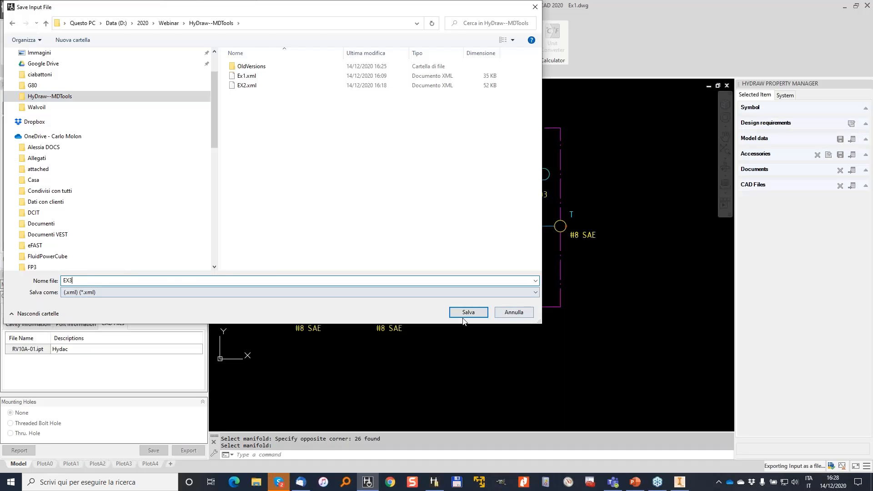
{"action": "left_click", "coordinate": [463, 316]}
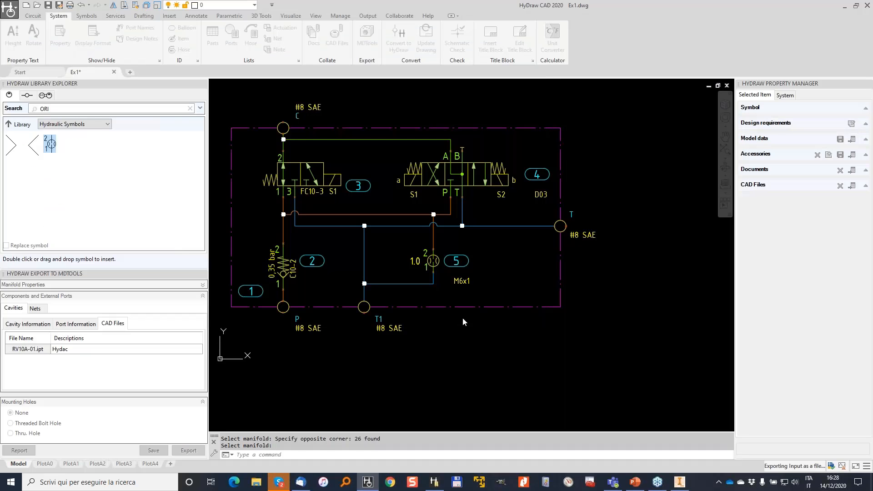
Switch to Autodesk Inventor and save a copy of the EX2.ipt manifold as EX3 in the HyDraw--MDTools folder
{"action": "left_click", "coordinate": [677, 489]}
{"action": "left_click", "coordinate": [176, 456]}
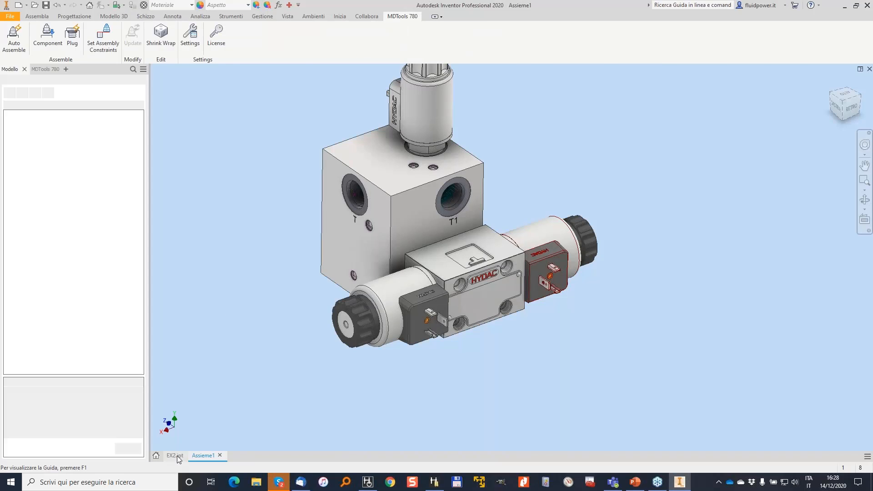
{"action": "left_click", "coordinate": [10, 16]}
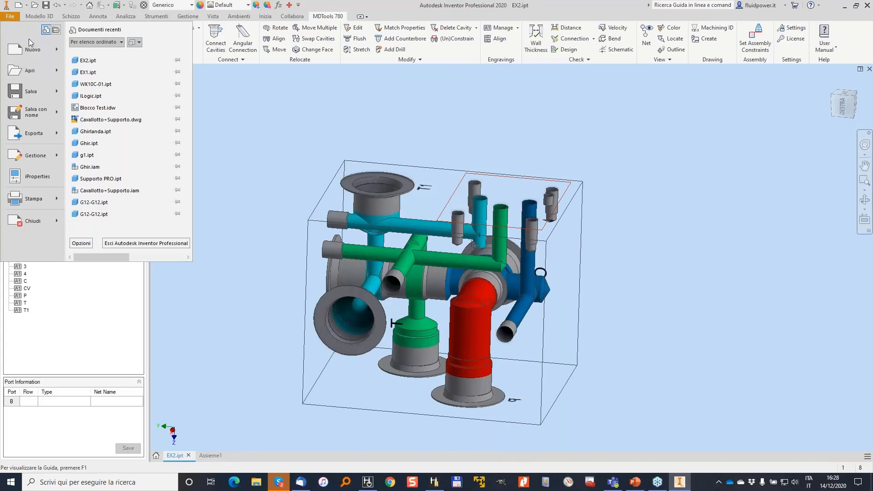
{"action": "left_click", "coordinate": [30, 117]}
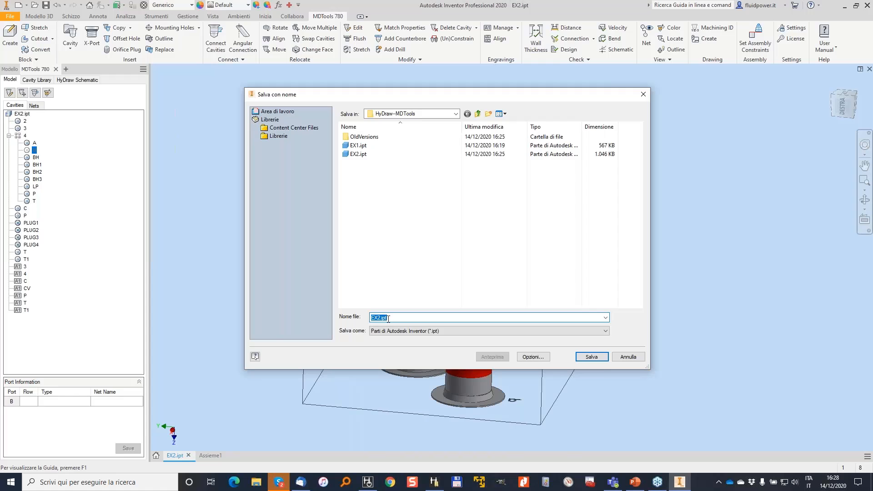
{"action": "type", "text": "EX3"}
{"action": "left_click", "coordinate": [597, 356]}
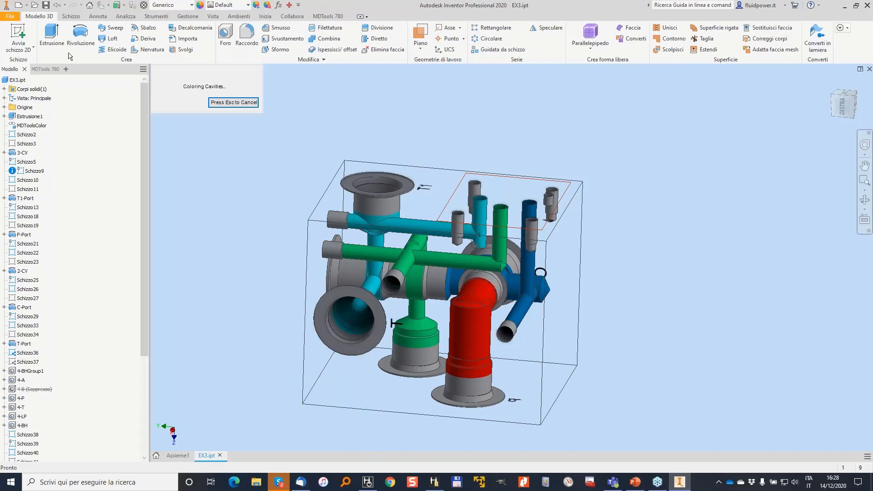
Load EX3.xml from the HyDraw--MDTools folder as the manifold's HyDraw schematic
{"action": "left_click", "coordinate": [331, 18]}
{"action": "left_click", "coordinate": [84, 79]}
{"action": "left_click", "coordinate": [137, 100]}
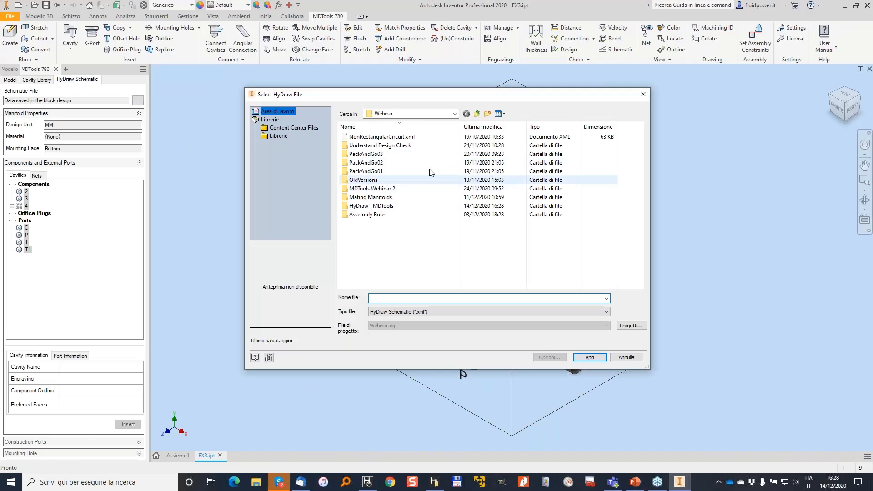
{"action": "double_click", "coordinate": [372, 206]}
{"action": "left_click", "coordinate": [366, 163]}
{"action": "double_click", "coordinate": [366, 162]}
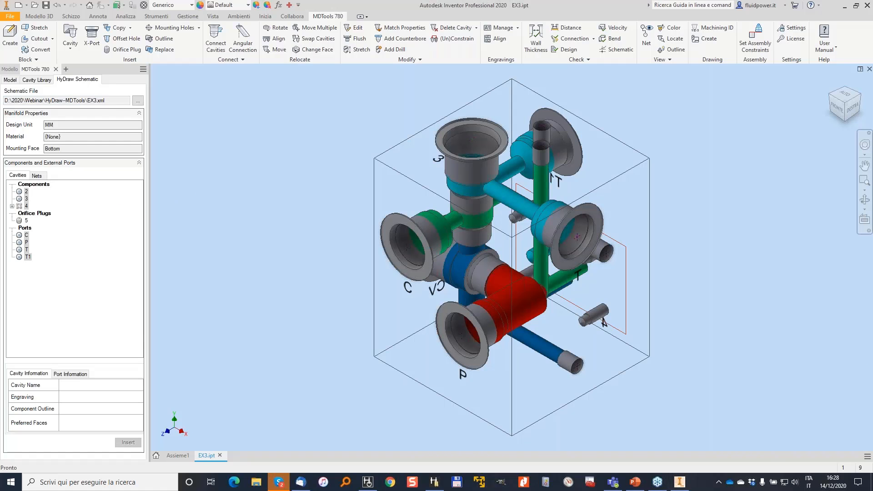
Examine the cavity and port information of orifice plug 5 in the loaded schematic
{"action": "mouse_move", "coordinate": [63, 208]}
{"action": "left_mouse_down"}
{"action": "mouse_move", "coordinate": [16, 202]}
{"action": "mouse_move", "coordinate": [33, 235]}
{"action": "mouse_move", "coordinate": [78, 209]}
{"action": "left_mouse_up"}
{"action": "left_click_drag", "start_coordinate": [17, 213], "coordinate": [62, 212]}
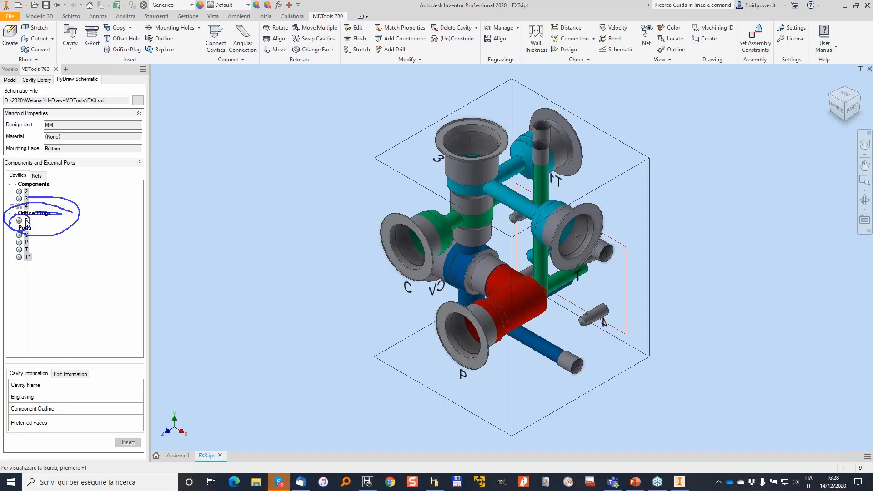
{"action": "left_click", "coordinate": [26, 221]}
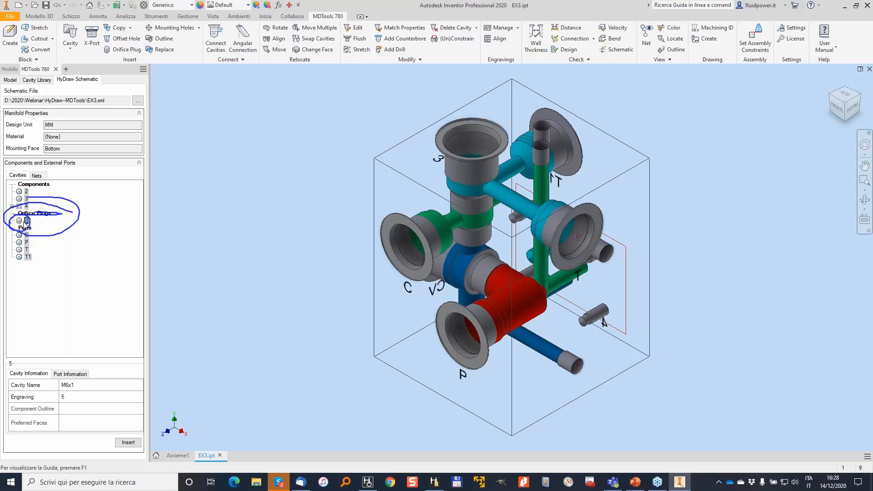
{"action": "left_click", "coordinate": [84, 373]}
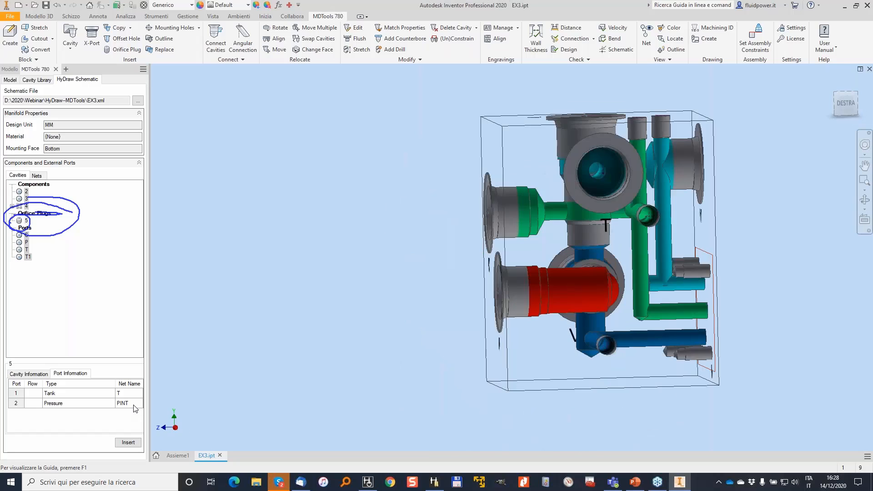
Select the XG18 cavity from the cavity library as the construction plug to insert
{"action": "left_click", "coordinate": [92, 39]}
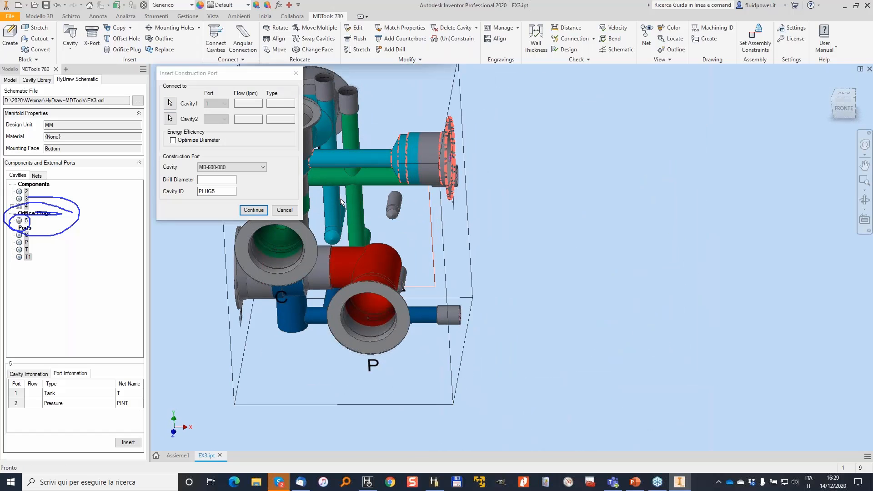
{"action": "left_click", "coordinate": [284, 210]}
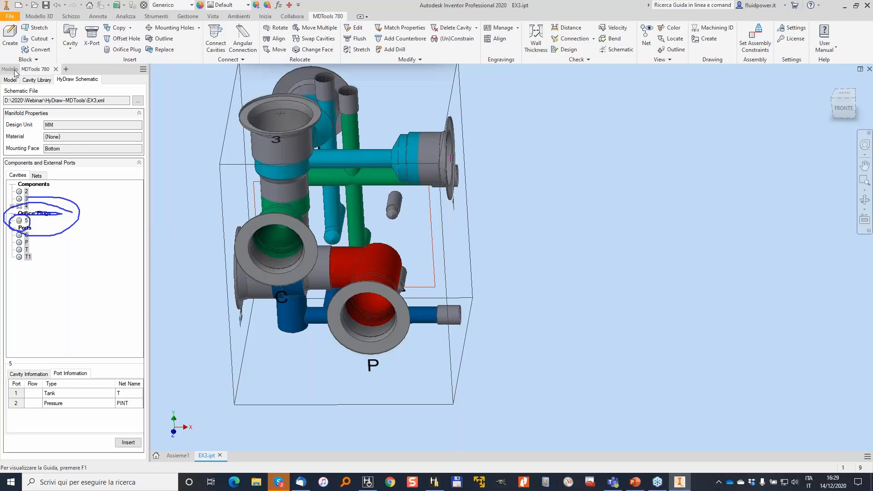
{"action": "left_click", "coordinate": [44, 82]}
{"action": "type", "text": "G 1/8"}
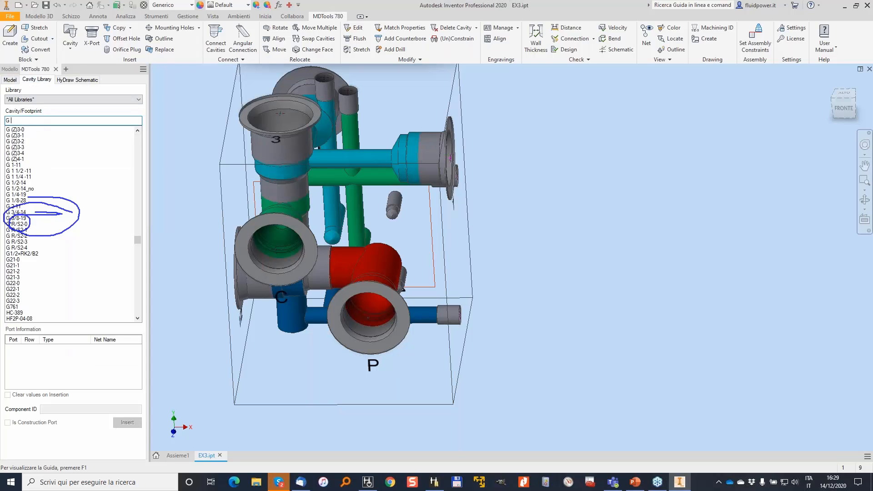
{"action": "key", "text": "BackSpace"}
{"action": "key", "text": "BackSpace"}
{"action": "key", "text": "BackSpace"}
{"action": "key", "text": "BackSpace"}
{"action": "key", "text": "BackSpace"}
{"action": "type", "text": "X"}
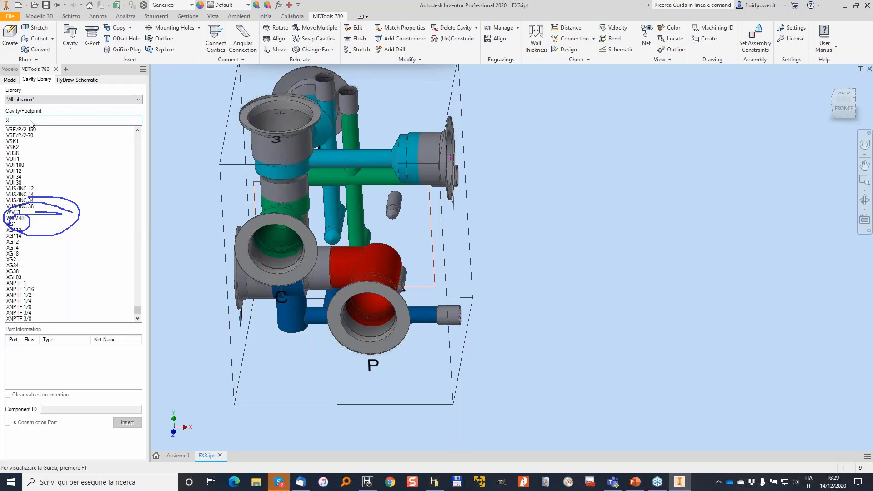
{"action": "left_click", "coordinate": [18, 253]}
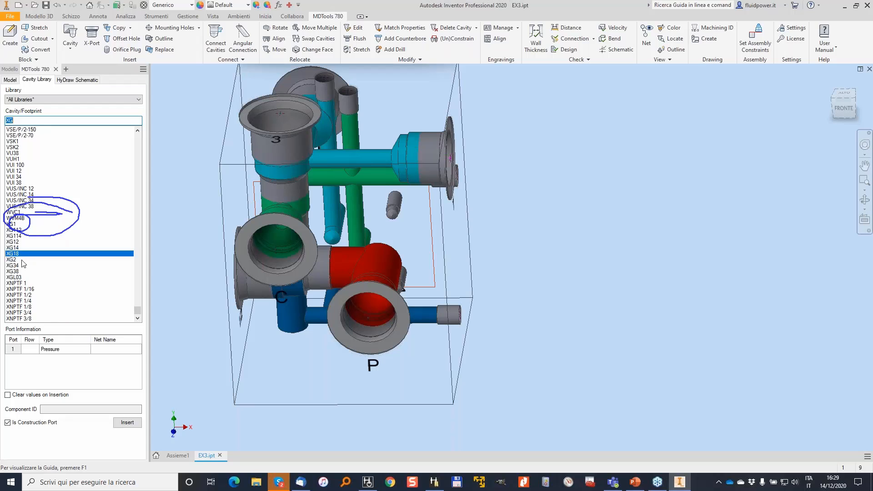
Insert XG18 as construction port PLUG5 at X 65, Y 45 on the block's upper face, with a Tank port on net T
{"action": "left_click", "coordinate": [120, 348]}
{"action": "left_click", "coordinate": [110, 393]}
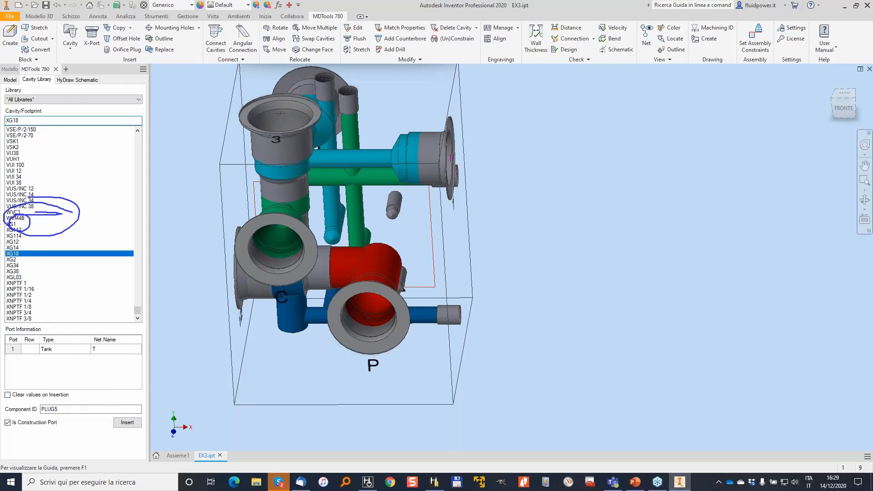
{"action": "left_click", "coordinate": [127, 423]}
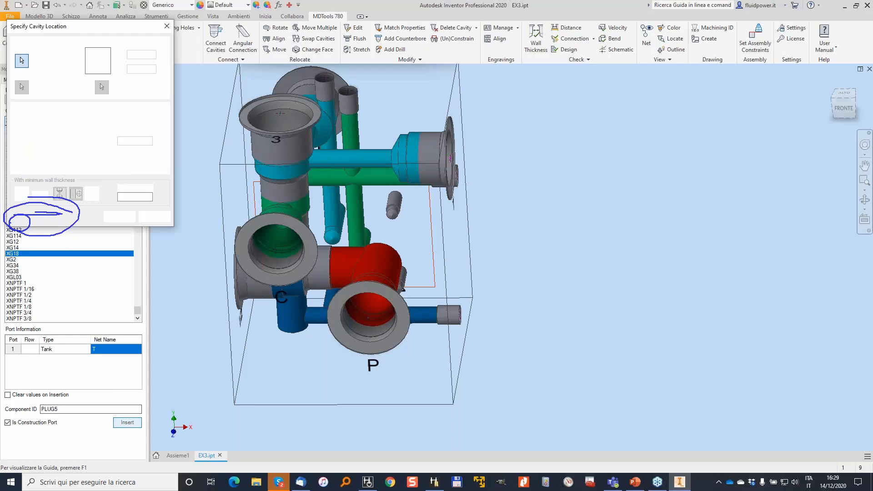
{"action": "left_click", "coordinate": [409, 105]}
{"action": "left_click", "coordinate": [120, 217]}
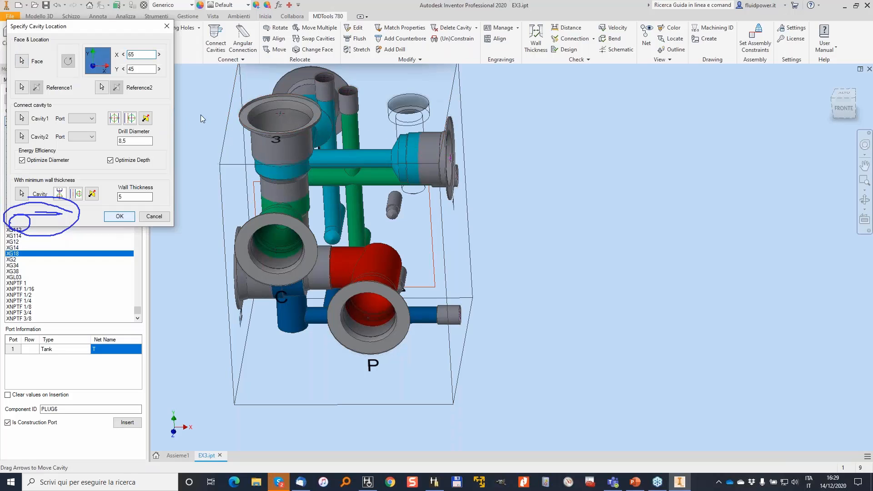
Stretch the drill of the PLUG5 cavity deeper into the block, to about 59 mm
{"action": "left_click", "coordinate": [357, 49]}
{"action": "left_click_drag", "start_coordinate": [414, 187], "coordinate": [431, 251]}
{"action": "left_click", "coordinate": [80, 143]}
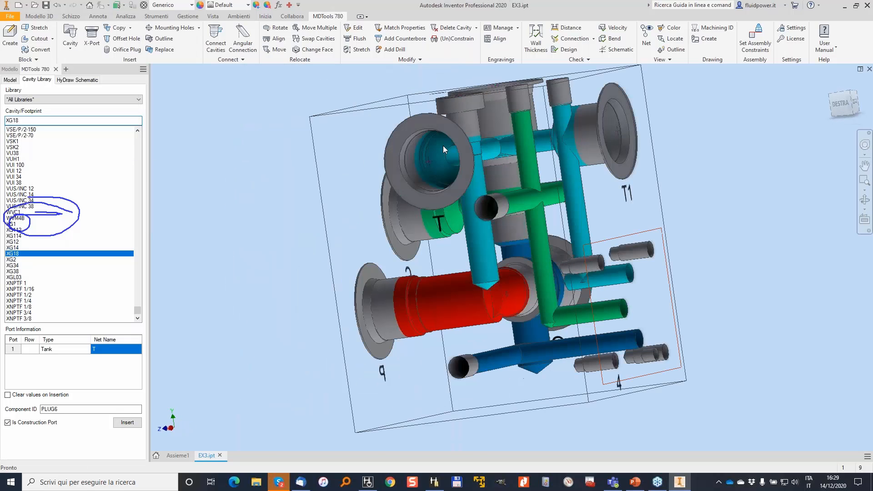
Insert orifice plug 5 from the HyDraw schematic into the PLUG5 cavity on net T, without merging it with the cavity
{"action": "left_click", "coordinate": [84, 80]}
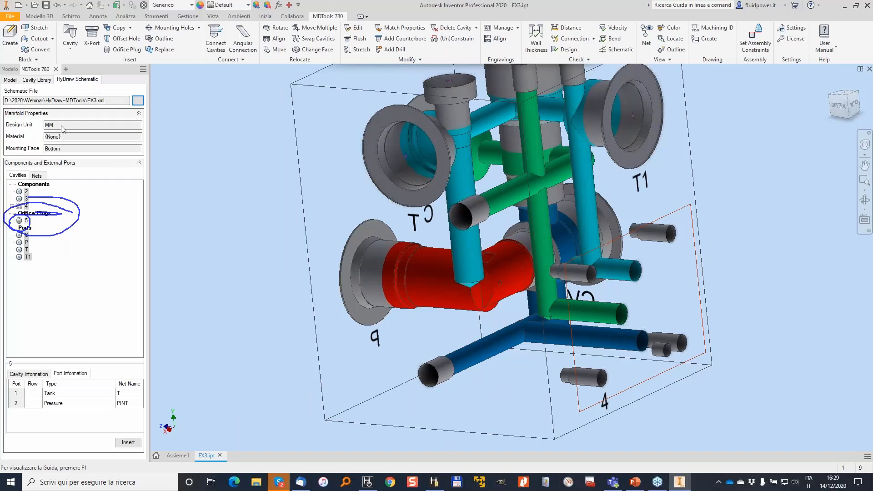
{"action": "double_click", "coordinate": [26, 223]}
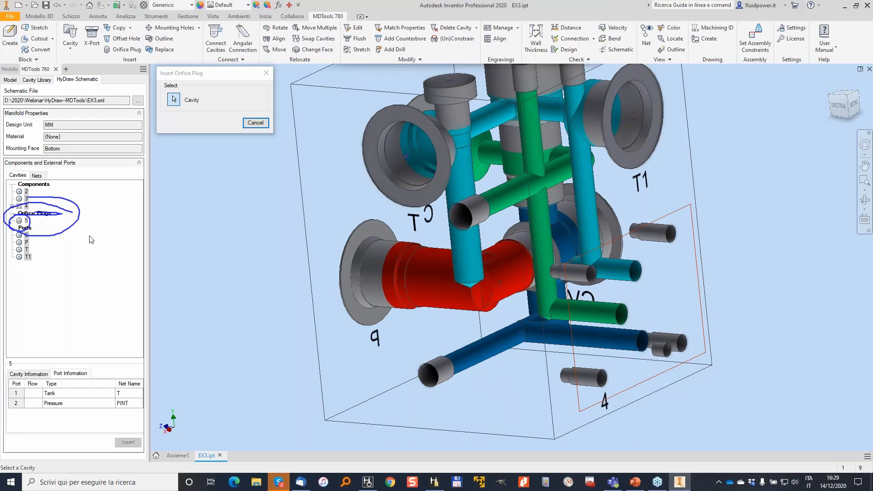
{"action": "left_click", "coordinate": [473, 246]}
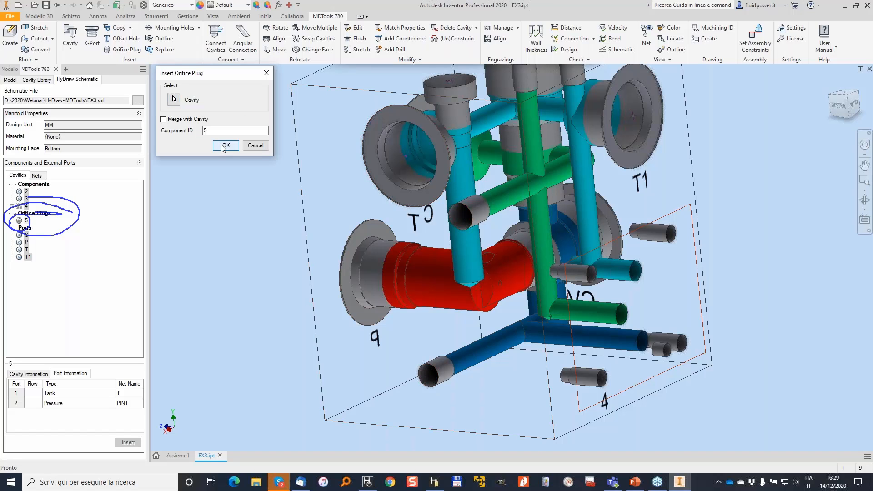
{"action": "left_click", "coordinate": [225, 146]}
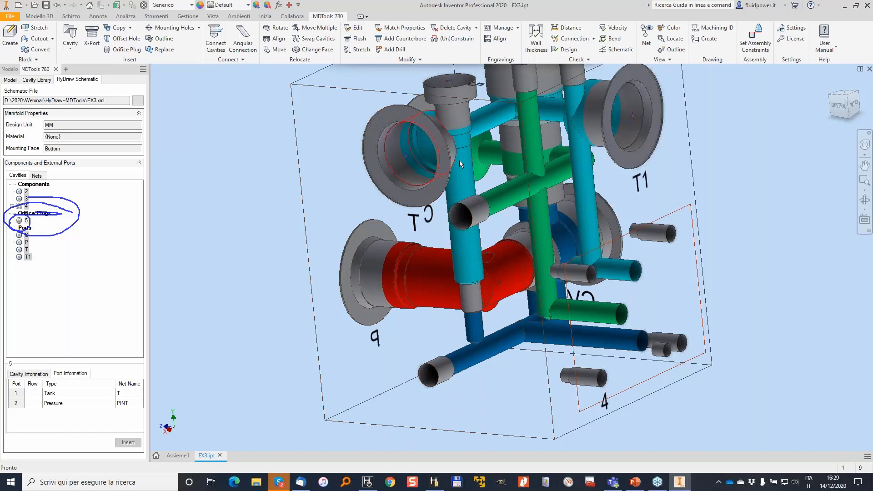
Align the PLUG5 cavity with the vertical cavity of component 3
{"action": "scroll", "coordinate": [466, 104], "scroll_direction": "down", "scroll_amount": 1}
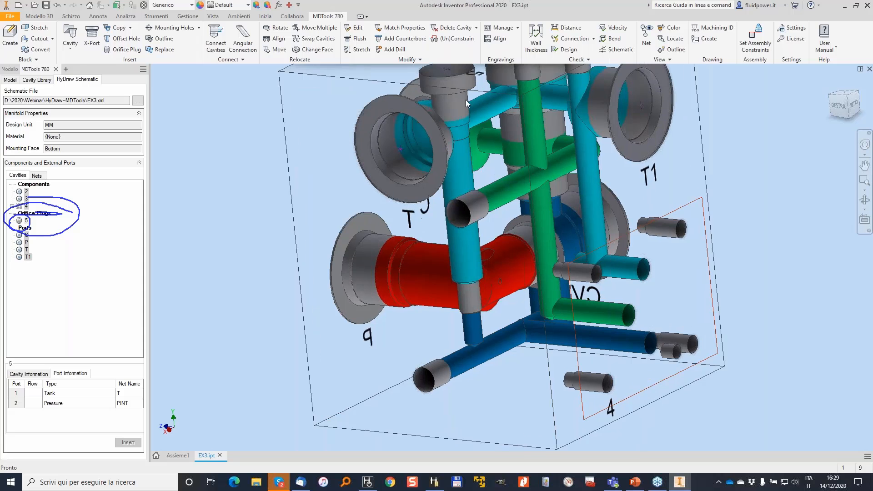
{"action": "scroll", "coordinate": [456, 302], "scroll_direction": "down", "scroll_amount": 1}
{"action": "middle_click_drag", "start_coordinate": [456, 302], "coordinate": [432, 134], "text": "shift"}
{"action": "left_click", "coordinate": [276, 38]}
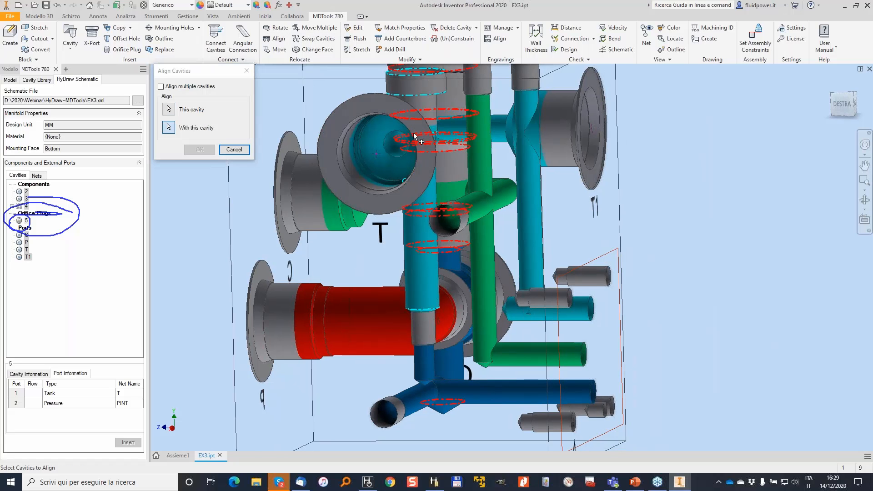
{"action": "left_click", "coordinate": [199, 149]}
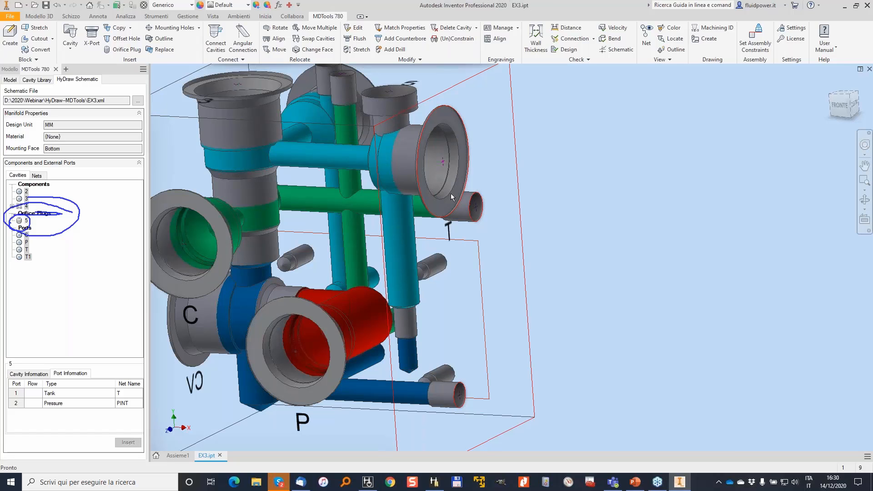
Delete orifice plug 5 and change the PLUG5 cavity's port to type Pressure on net PINT
{"action": "left_click", "coordinate": [451, 28]}
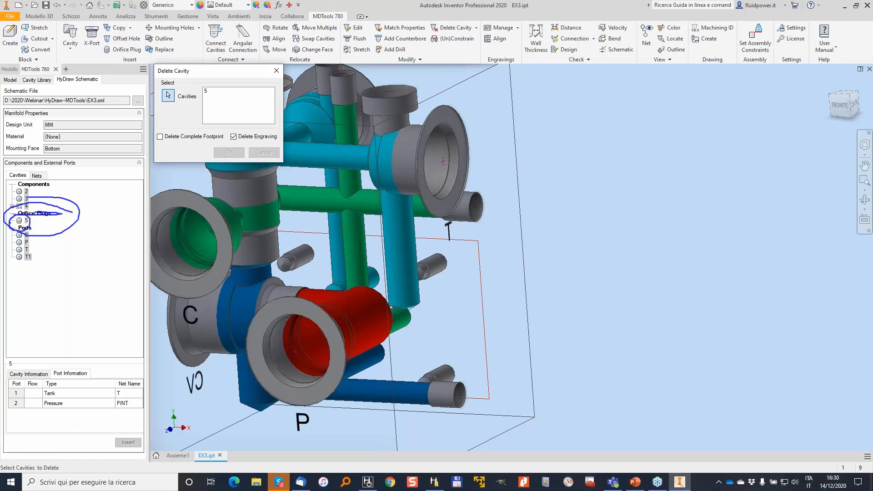
{"action": "left_click", "coordinate": [355, 28]}
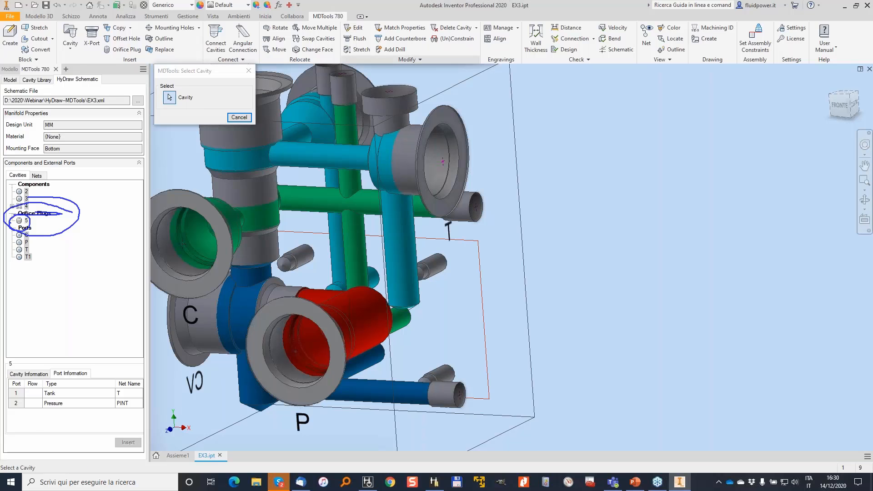
{"action": "left_click", "coordinate": [255, 213]}
{"action": "left_click", "coordinate": [250, 250]}
{"action": "left_click", "coordinate": [336, 280]}
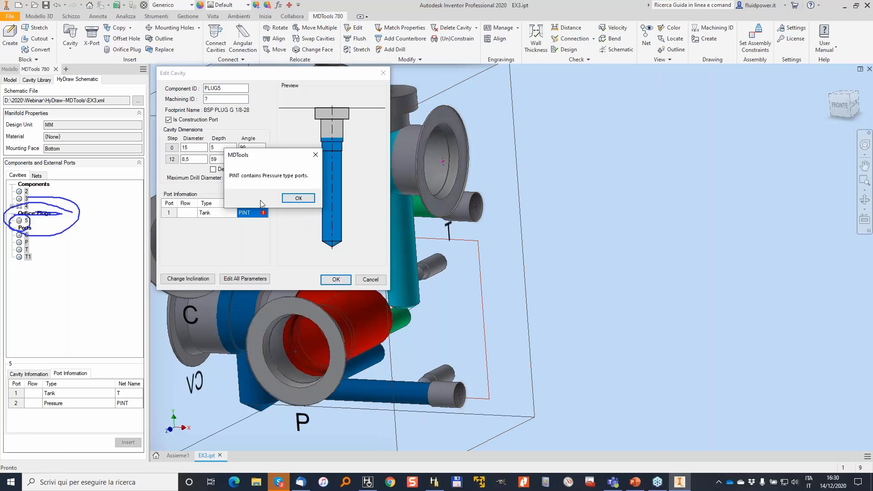
{"action": "left_click", "coordinate": [298, 198]}
{"action": "left_click", "coordinate": [228, 213]}
{"action": "left_click", "coordinate": [214, 230]}
Insert orifice plug 5 from the HyDraw schematic into the PLUG5 cavity on net PINT
{"action": "key", "text": "alt+Tab"}
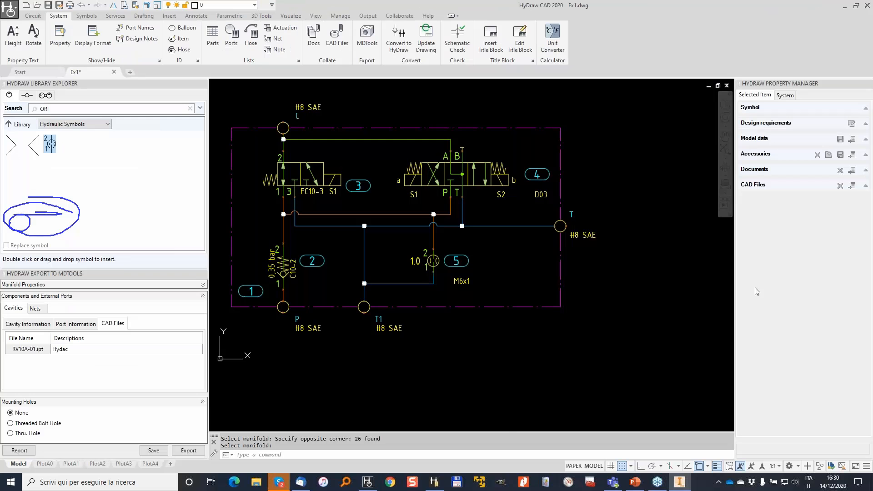
{"action": "left_click", "coordinate": [845, 5]}
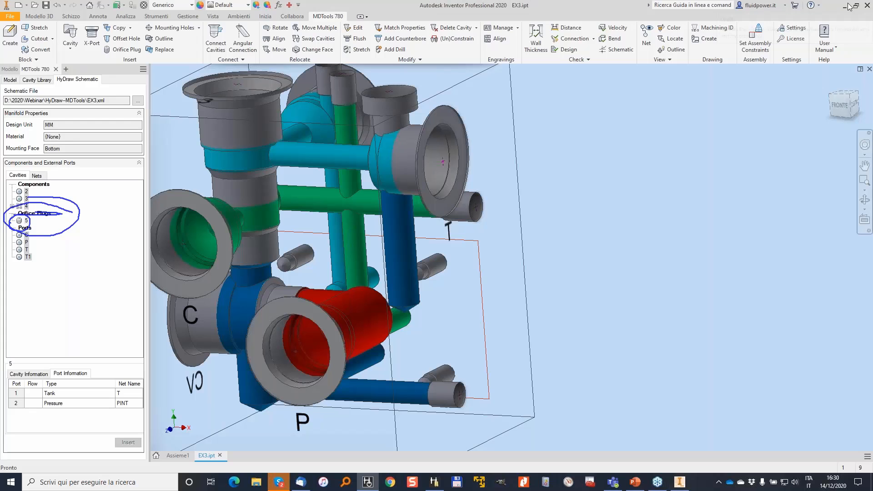
{"action": "left_click", "coordinate": [26, 221]}
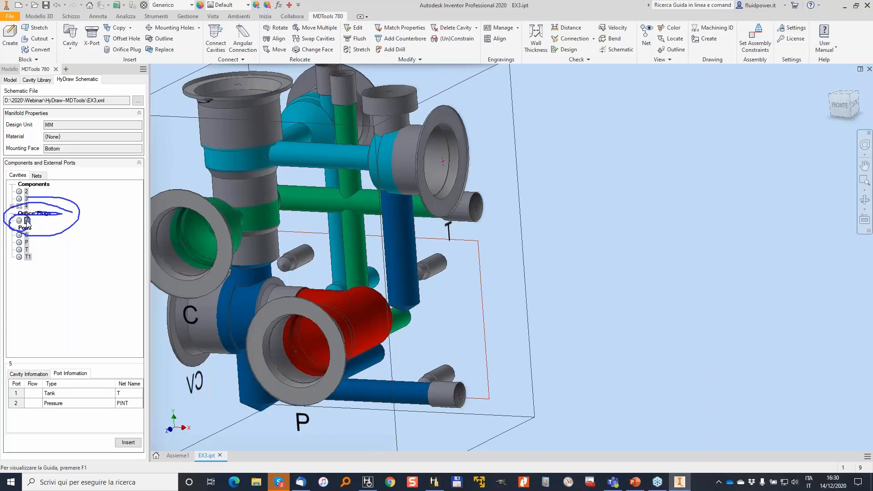
{"action": "left_click", "coordinate": [128, 442]}
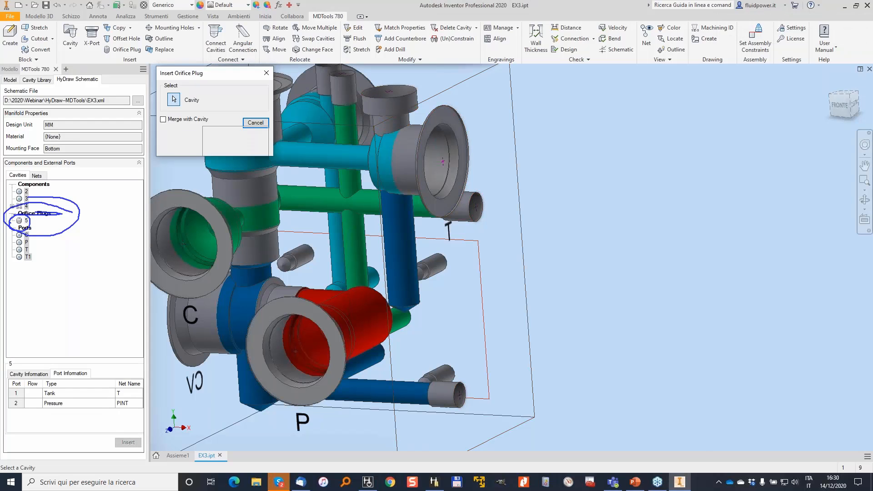
{"action": "left_click", "coordinate": [226, 145]}
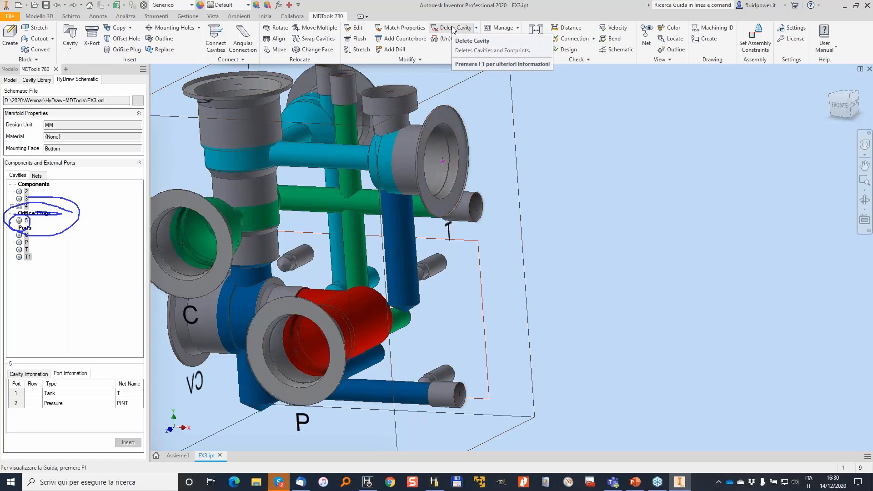
Set the net name of the PLUG5 cavity's port to P
{"action": "left_click", "coordinate": [392, 49]}
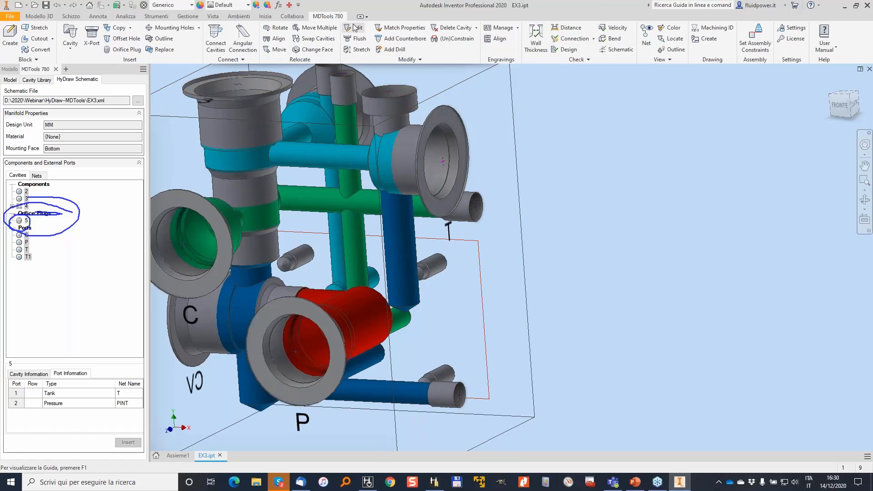
{"action": "left_click", "coordinate": [399, 154]}
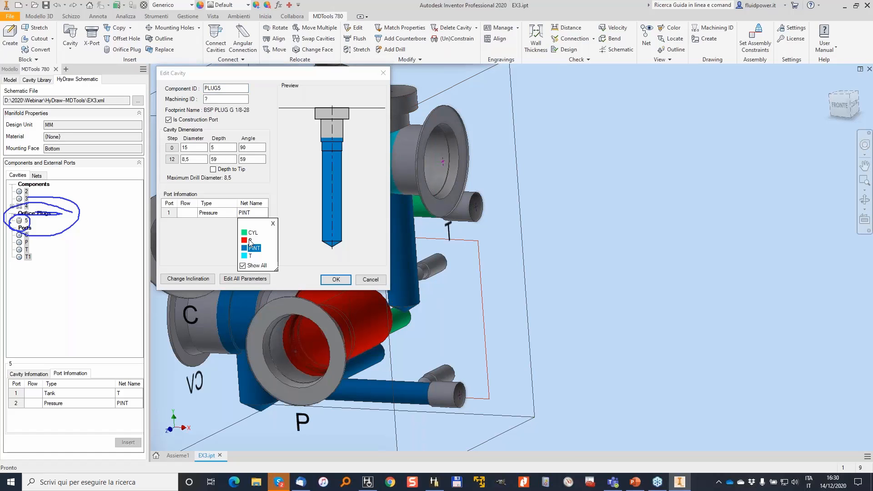
{"action": "left_click", "coordinate": [330, 279]}
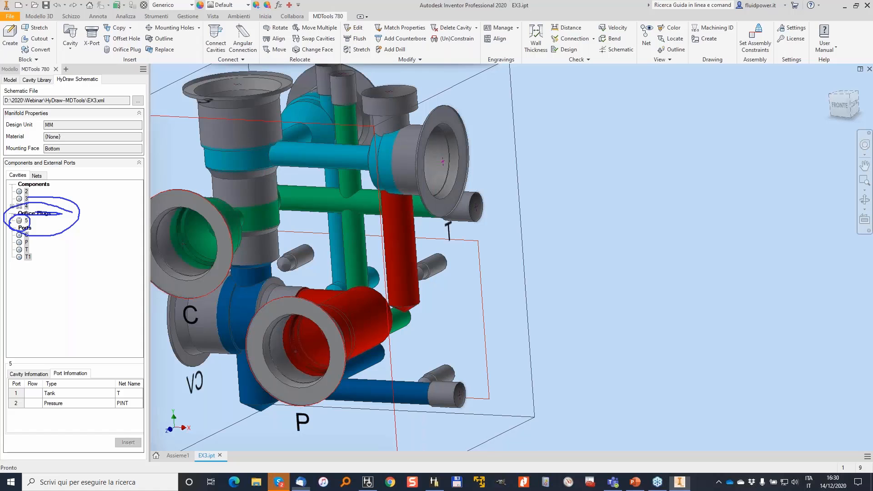
Try to insert orifice plug 5 from the schematic into the PLUG5 cavity on net P
{"action": "double_click", "coordinate": [22, 220]}
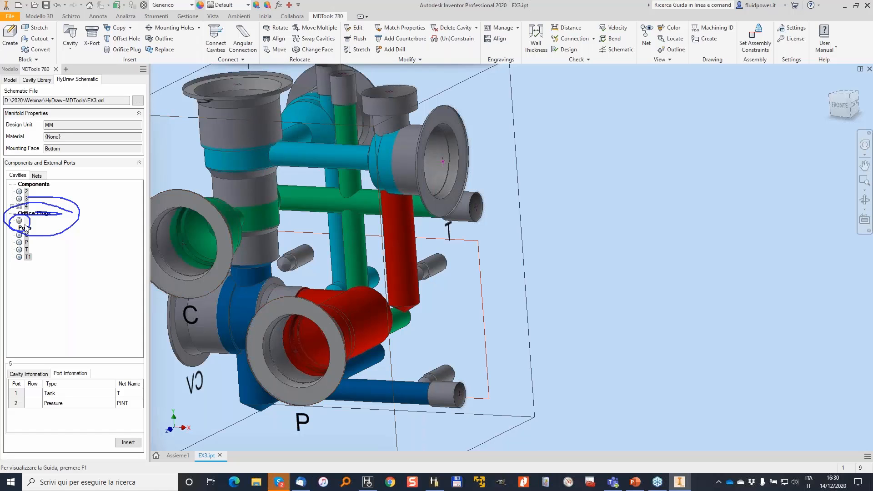
{"action": "left_click", "coordinate": [374, 266]}
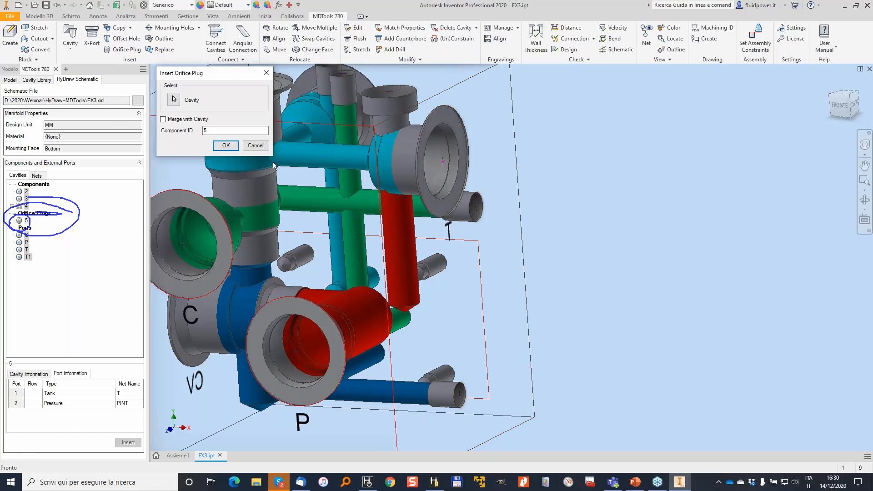
{"action": "left_click", "coordinate": [226, 145]}
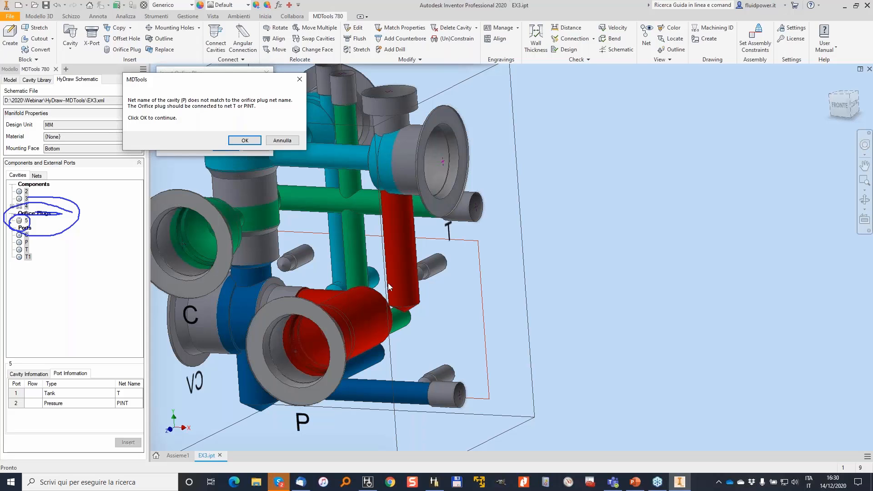
{"action": "left_click", "coordinate": [658, 256]}
{"action": "mouse_move", "coordinate": [136, 74]}
{"action": "left_mouse_down"}
{"action": "mouse_move", "coordinate": [134, 123]}
{"action": "mouse_move", "coordinate": [344, 96]}
{"action": "mouse_move", "coordinate": [97, 71]}
{"action": "left_mouse_up"}
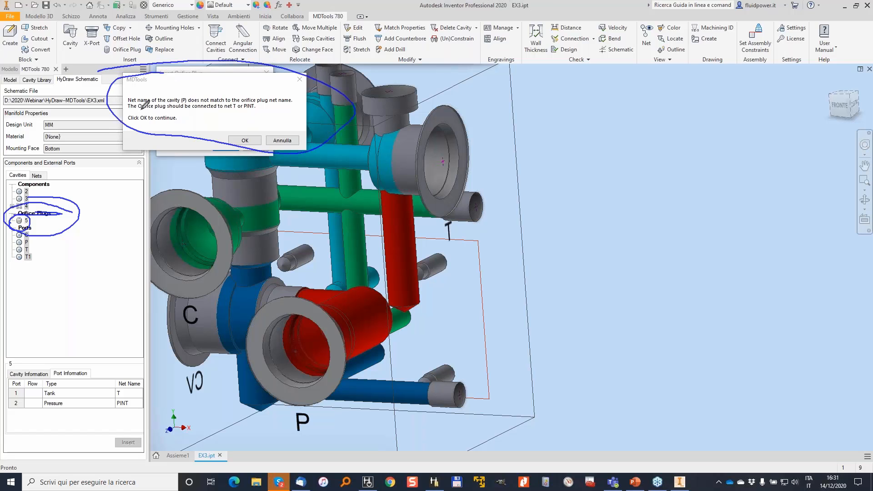
{"action": "left_click_drag", "start_coordinate": [12, 214], "coordinate": [10, 223]}
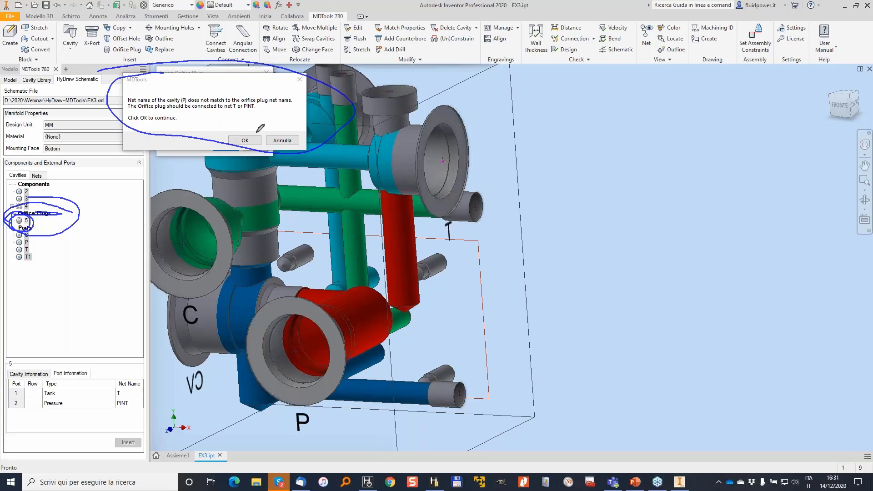
{"action": "left_click", "coordinate": [282, 141]}
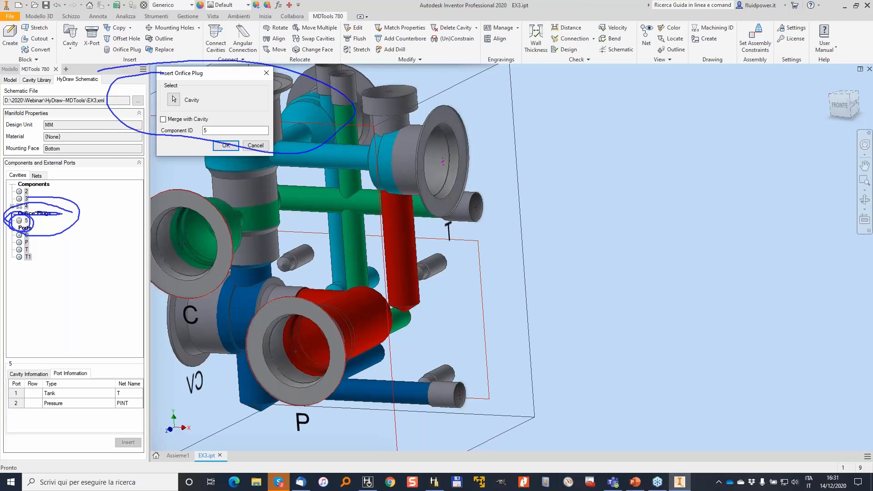
{"action": "left_click", "coordinate": [259, 148]}
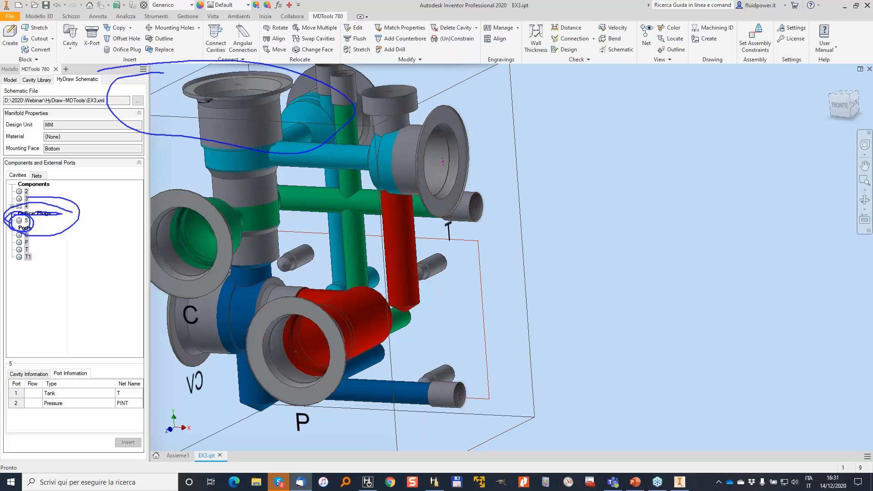